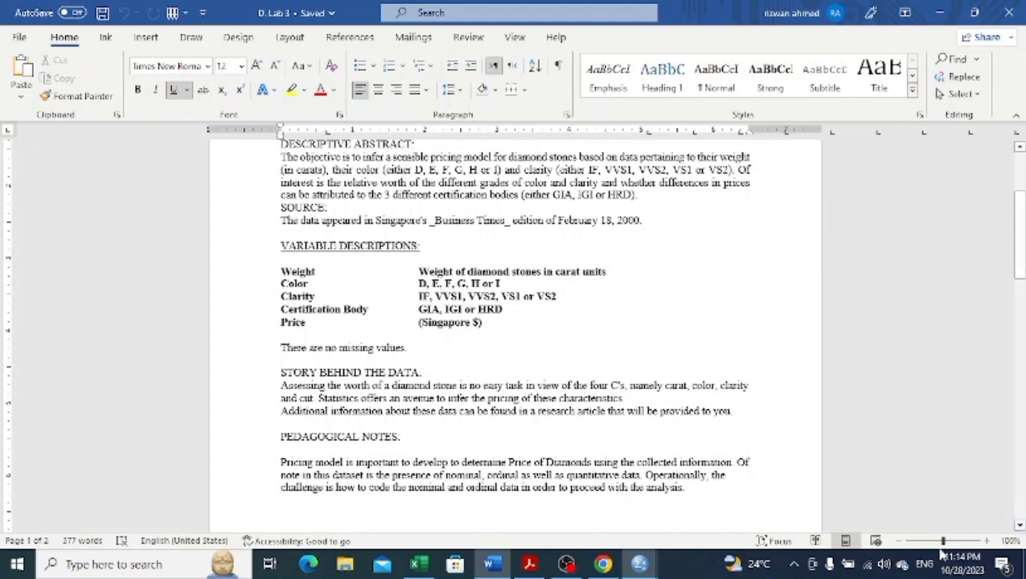
Look over the diamond dataset in the SPSS Data Editor and read the Questions list on page 2 of the Word document.
mouse_move(645, 565)
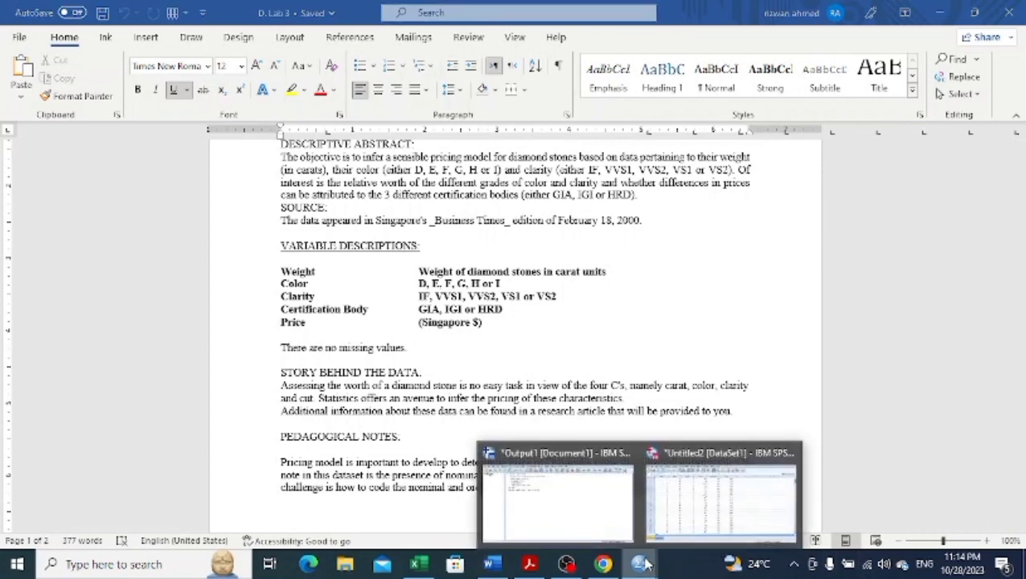
click(679, 527)
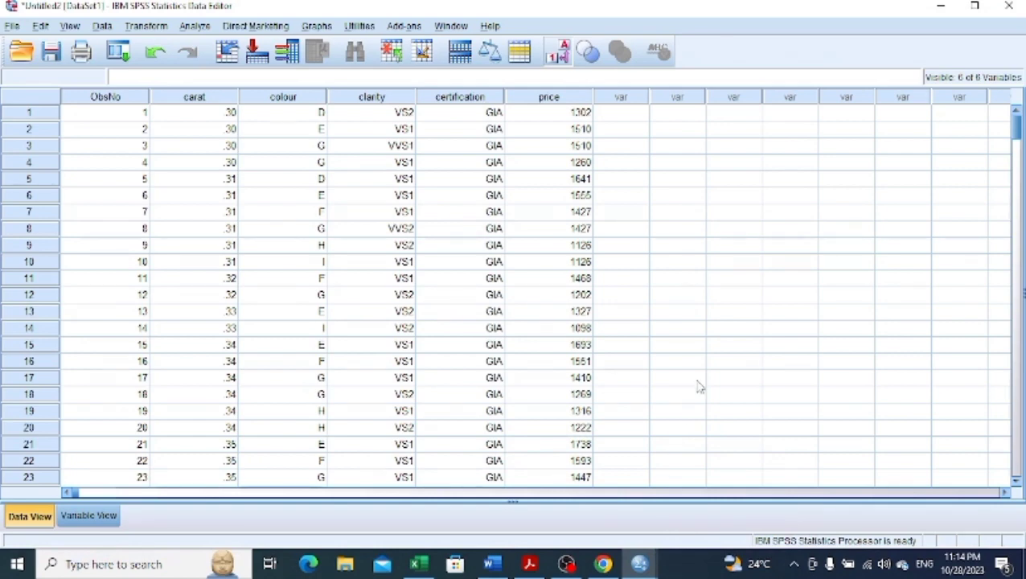
click(492, 564)
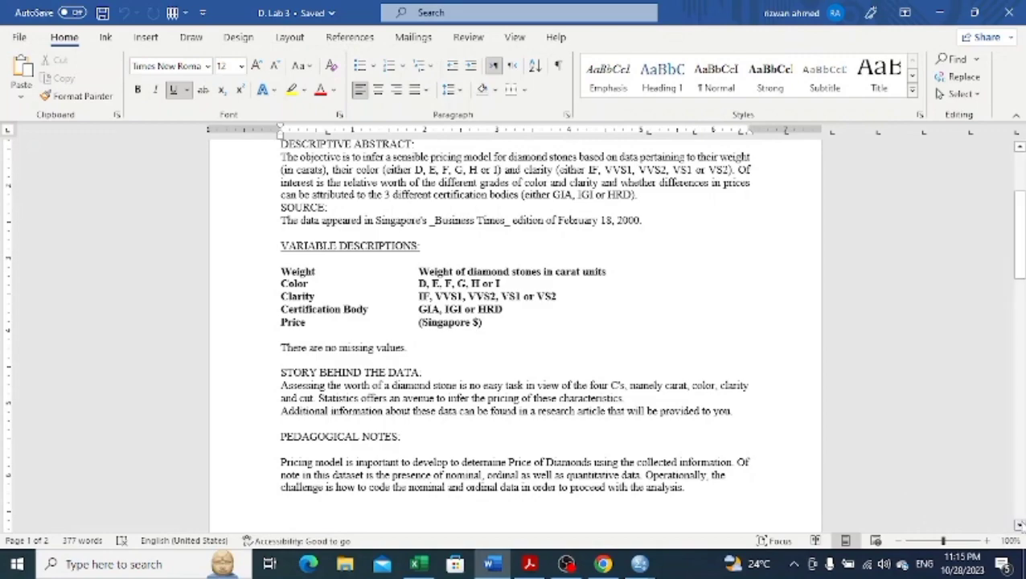
click(1018, 524)
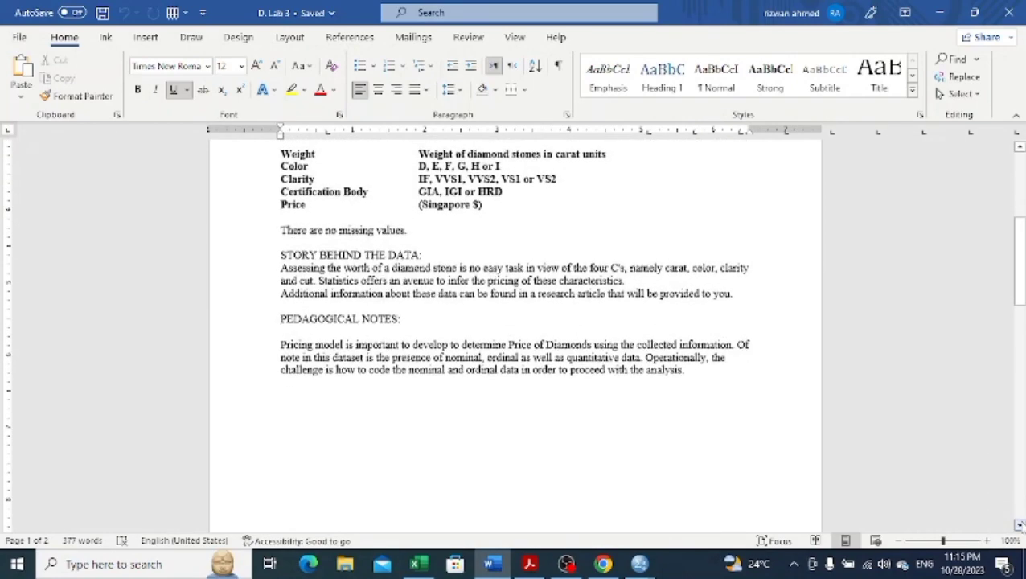
drag(1018, 524, 1018, 524)
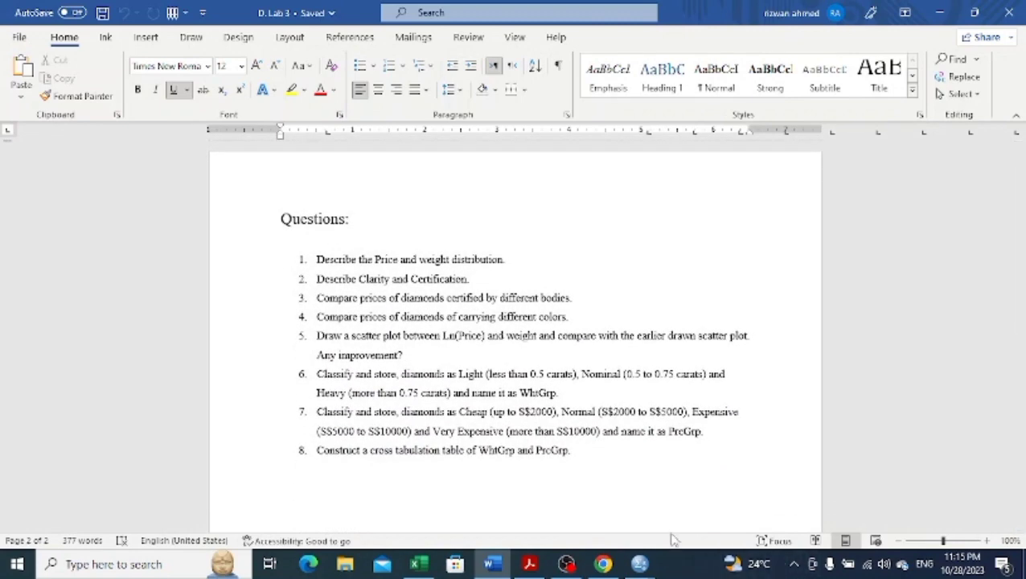
Run the Explore analysis on the SPSS diamond dataset with carat and price as dependent variables, displaying both statistics and plots.
mouse_move(650, 566)
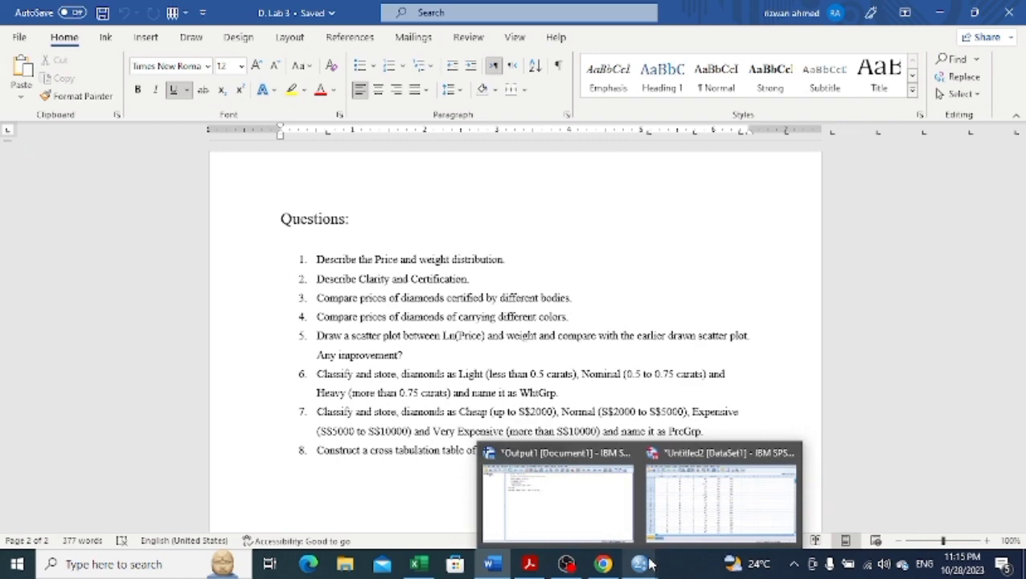
click(679, 531)
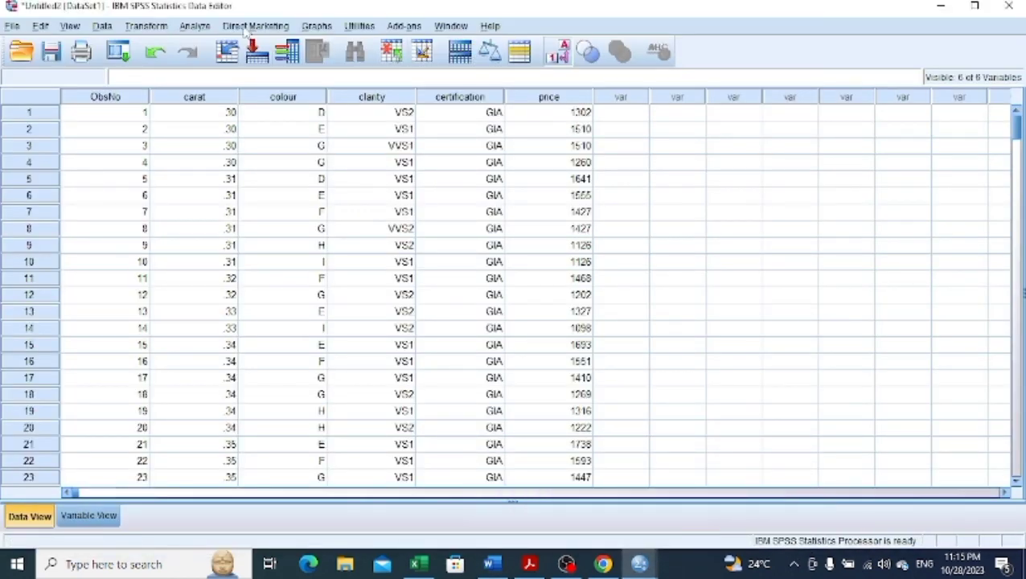
click(195, 25)
mouse_move(234, 83)
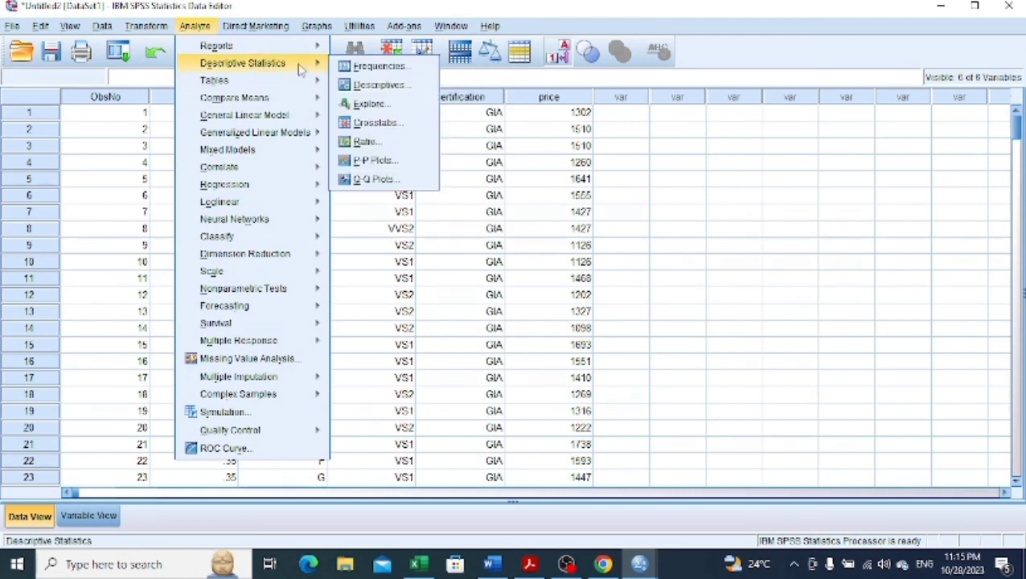
click(369, 105)
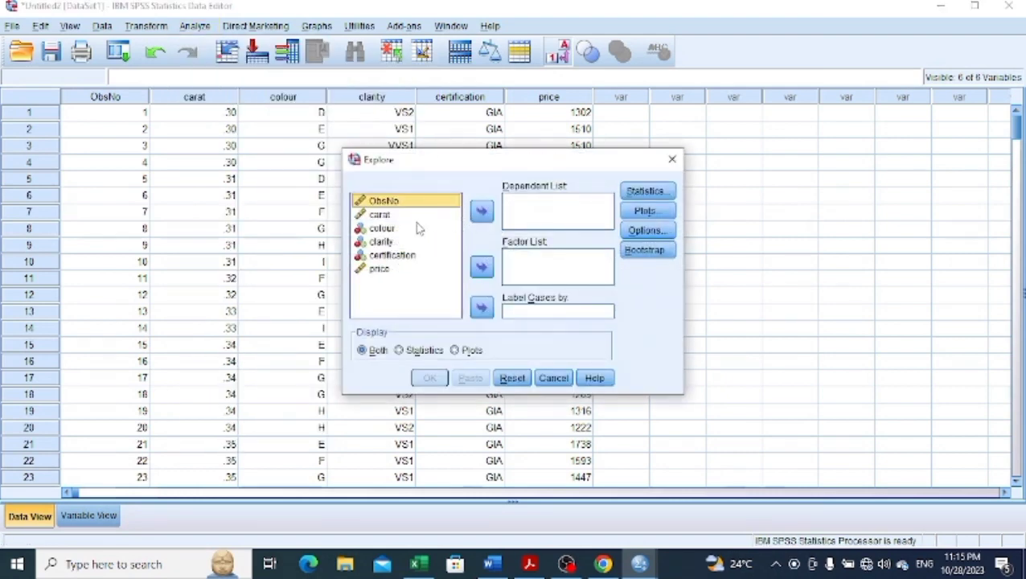
click(381, 214)
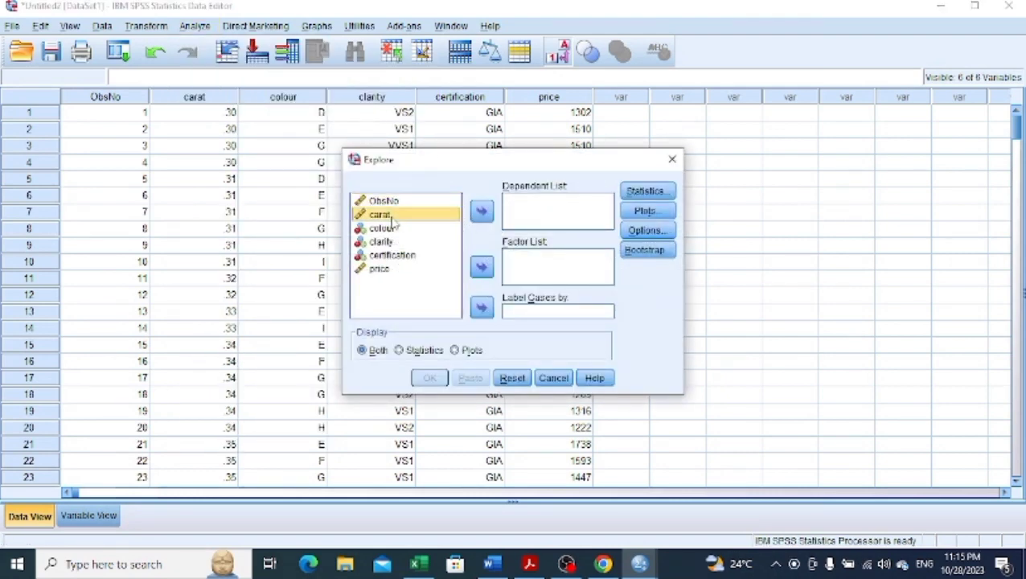
click(481, 212)
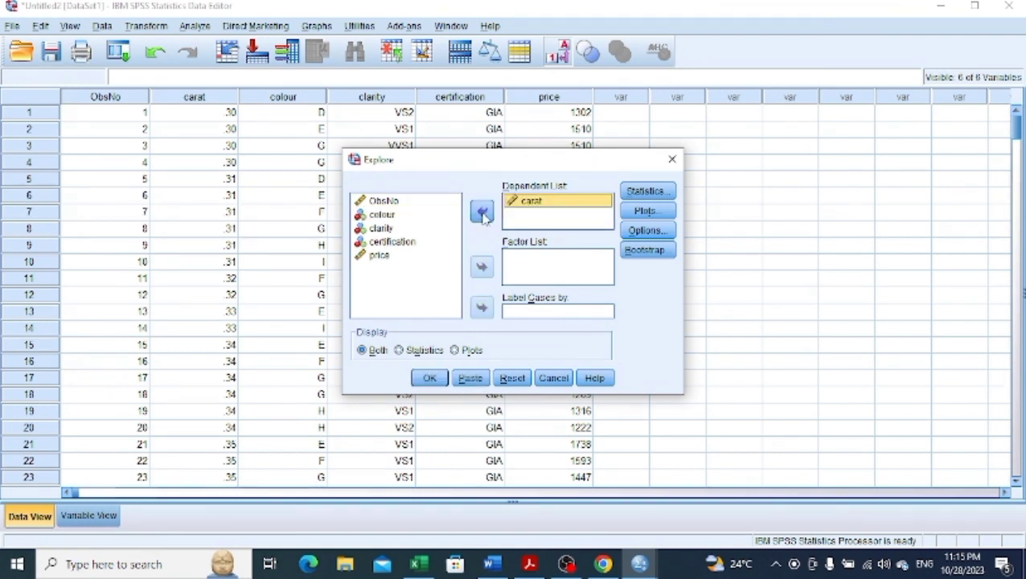
click(383, 257)
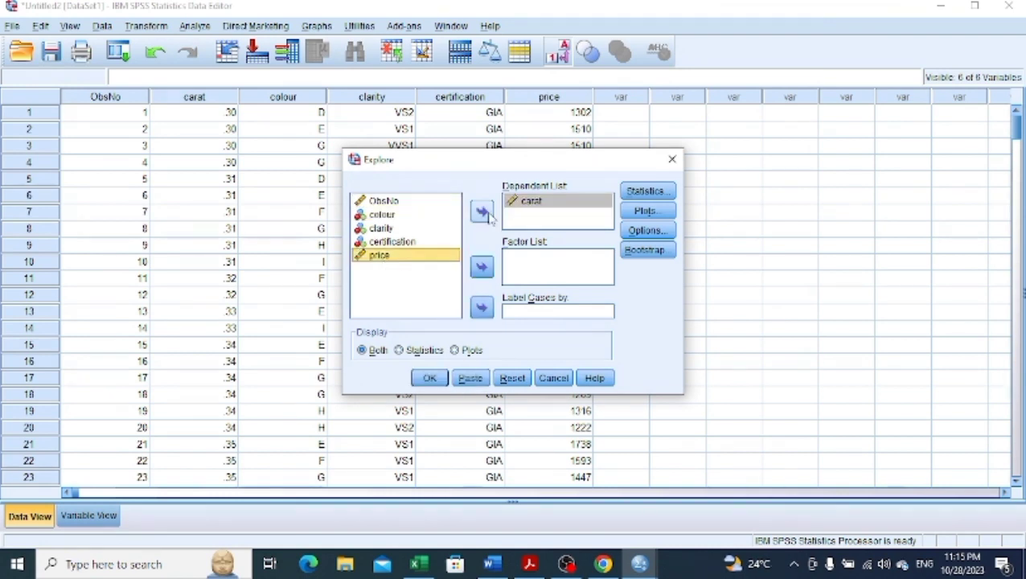
click(483, 212)
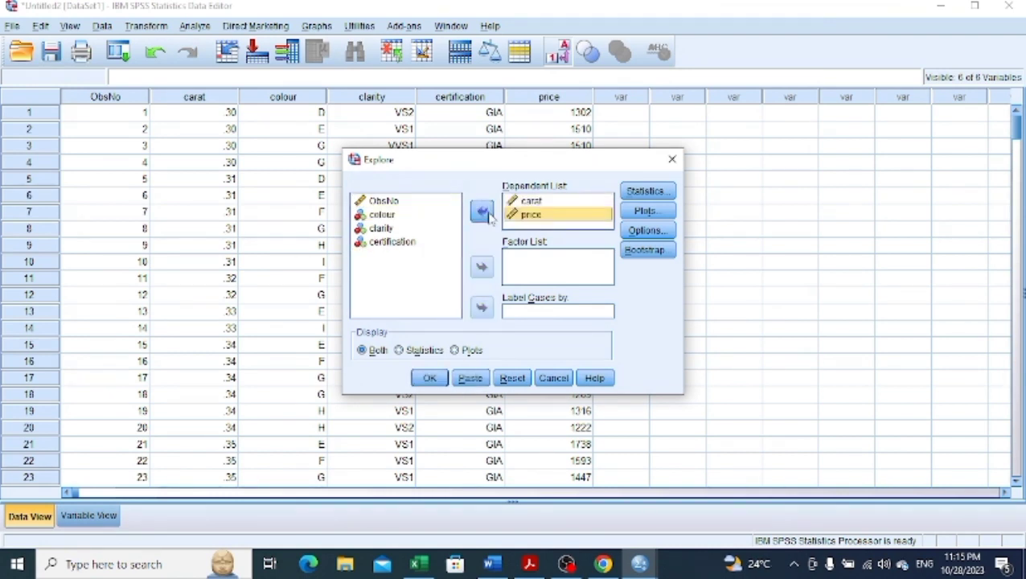
click(430, 378)
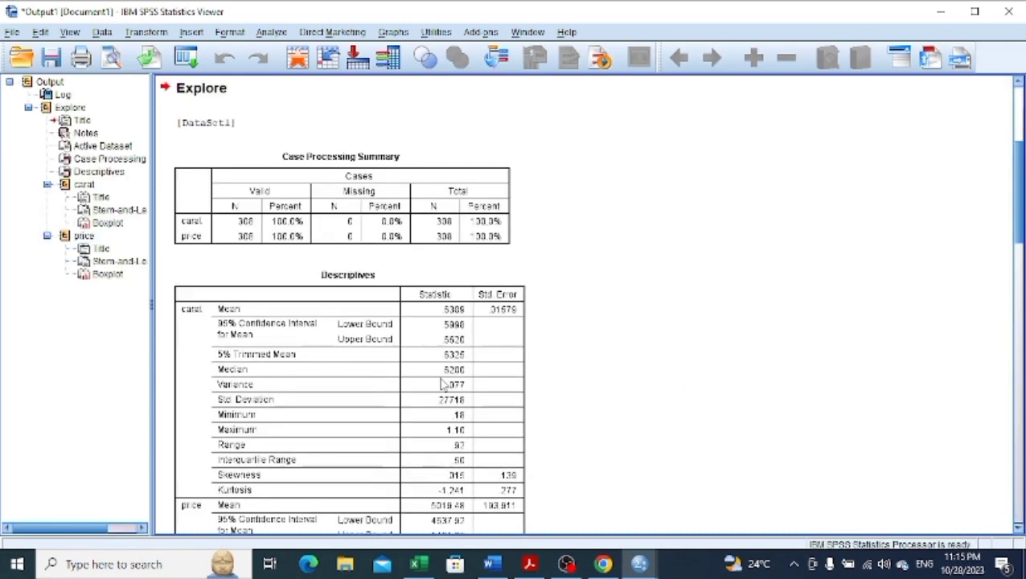
Examine the Explore output for carat and price, from the Descriptives table through the stem-and-leaf plots to the price boxplot.
click(1018, 534)
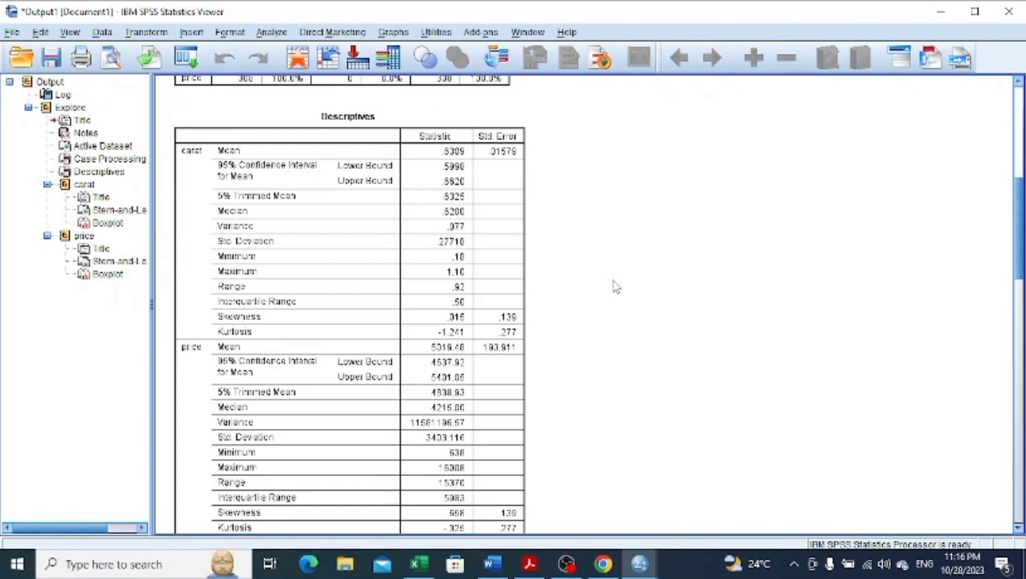
click(499, 266)
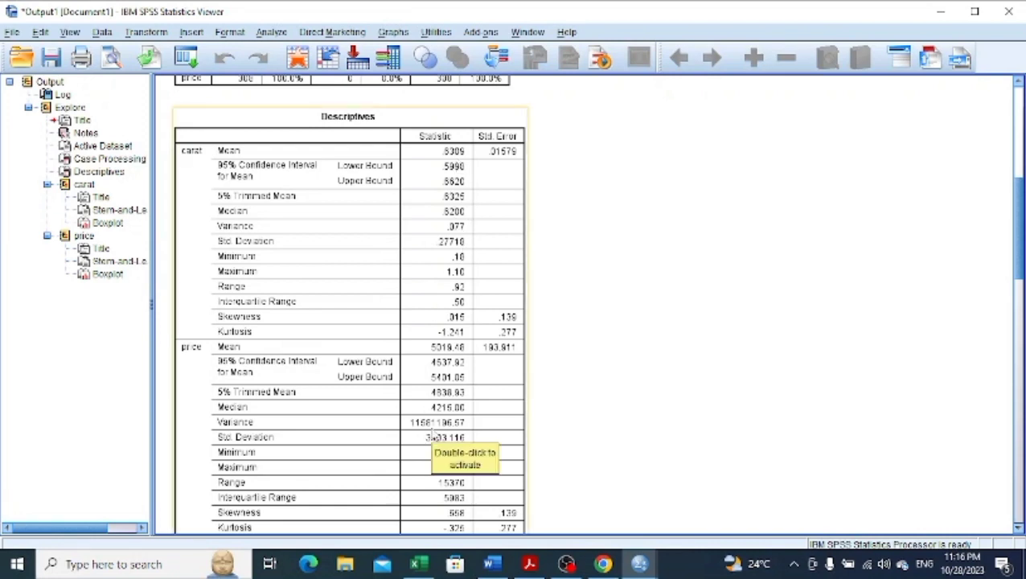
click(689, 420)
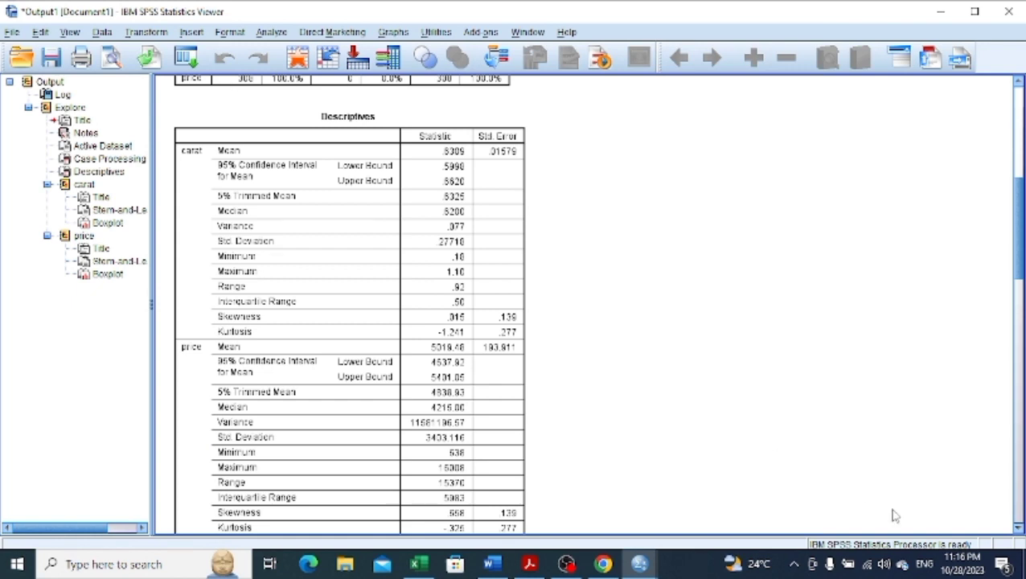
click(1018, 531)
click(1017, 531)
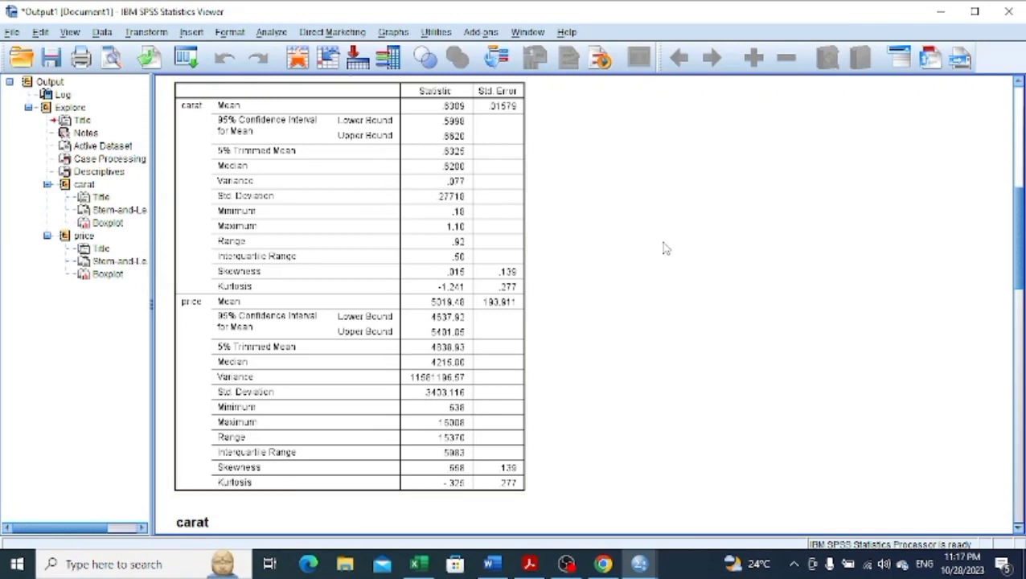
click(445, 127)
drag(1017, 530, 1018, 532)
click(1019, 515)
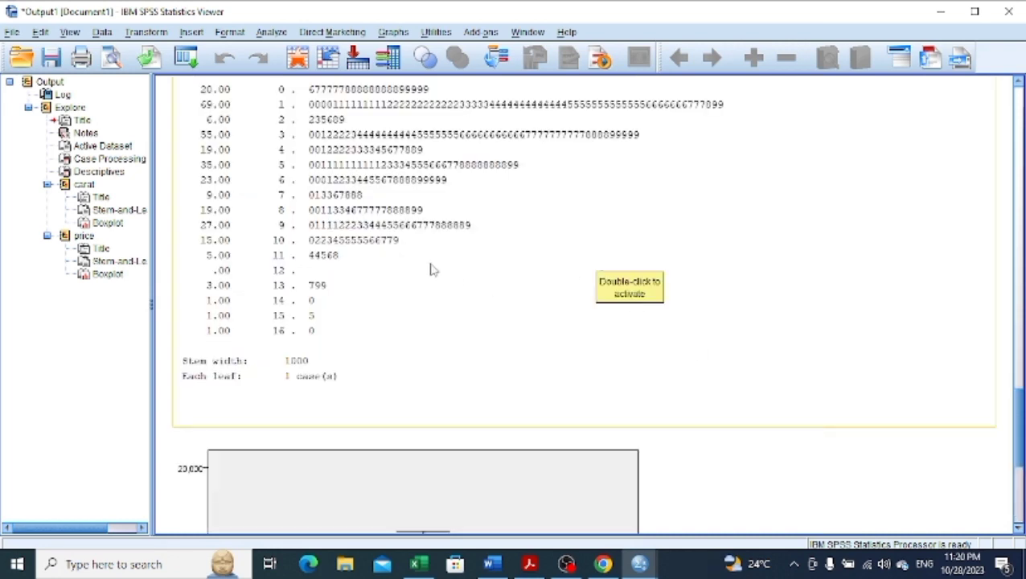
click(1019, 515)
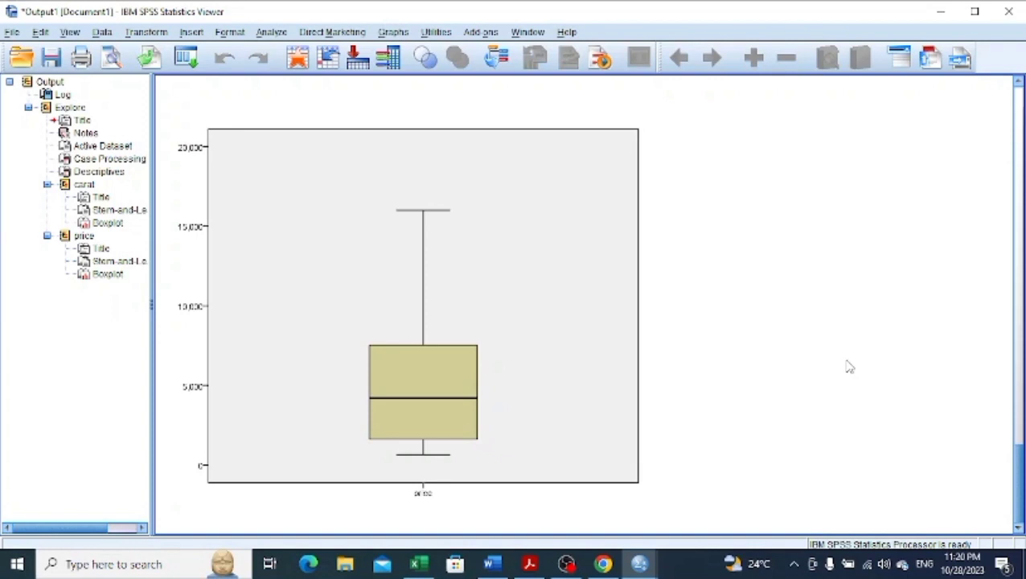
Compare the carat and price boxplots and review them against the skewness and other statistics in the Descriptives table.
click(1019, 184)
click(1020, 184)
click(511, 261)
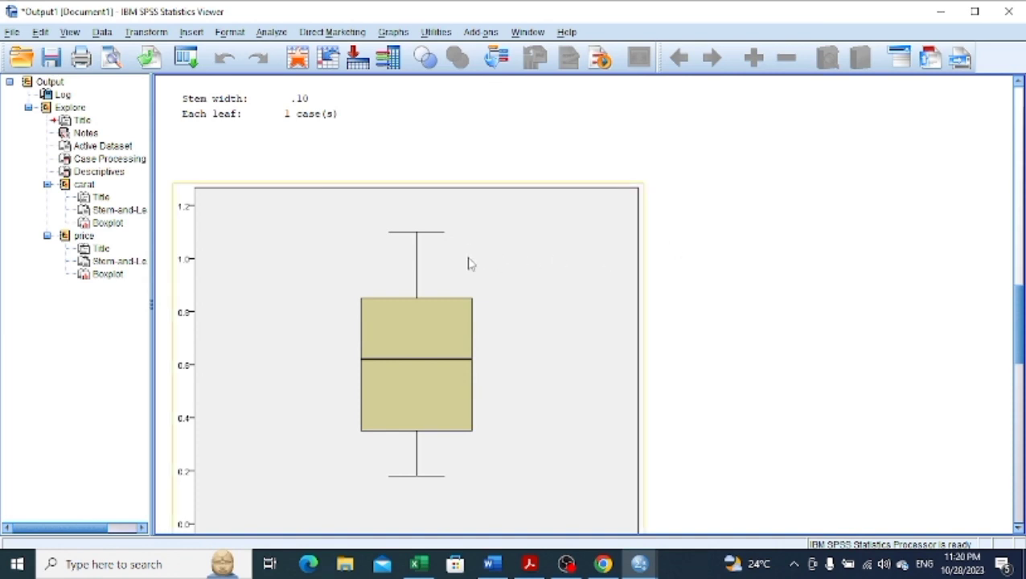
click(907, 483)
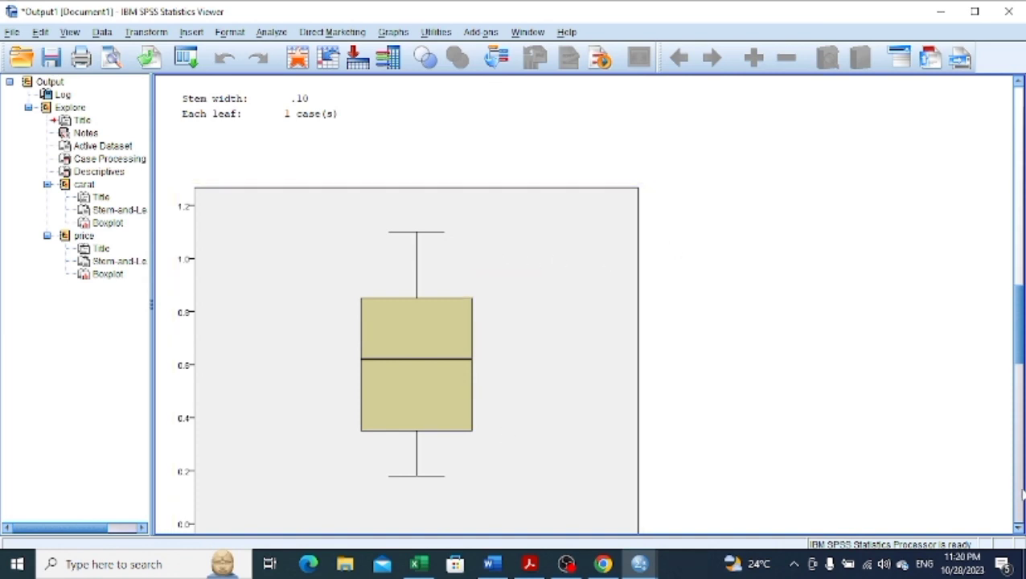
click(1019, 495)
click(1018, 494)
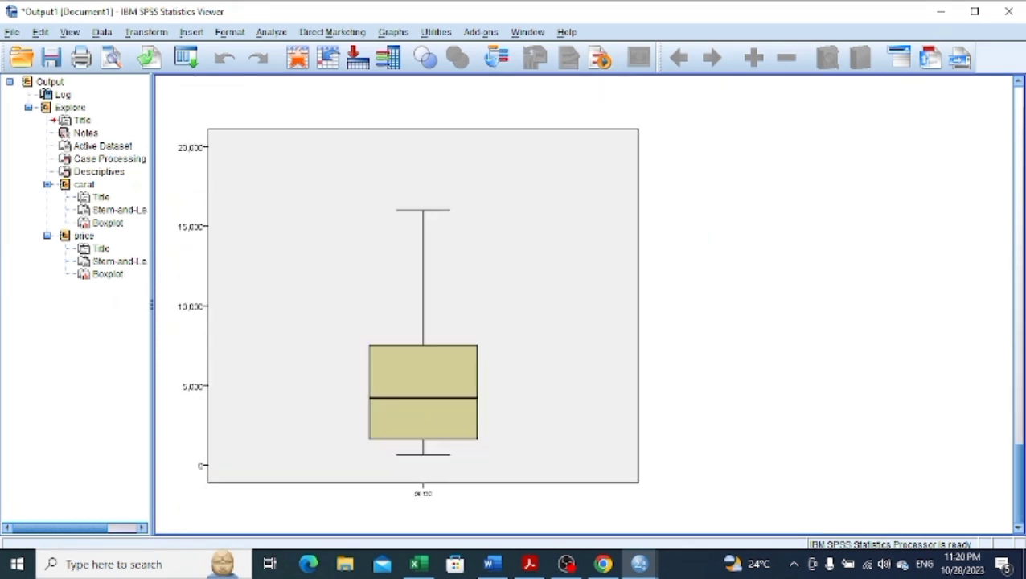
click(1020, 115)
click(1019, 115)
click(1020, 115)
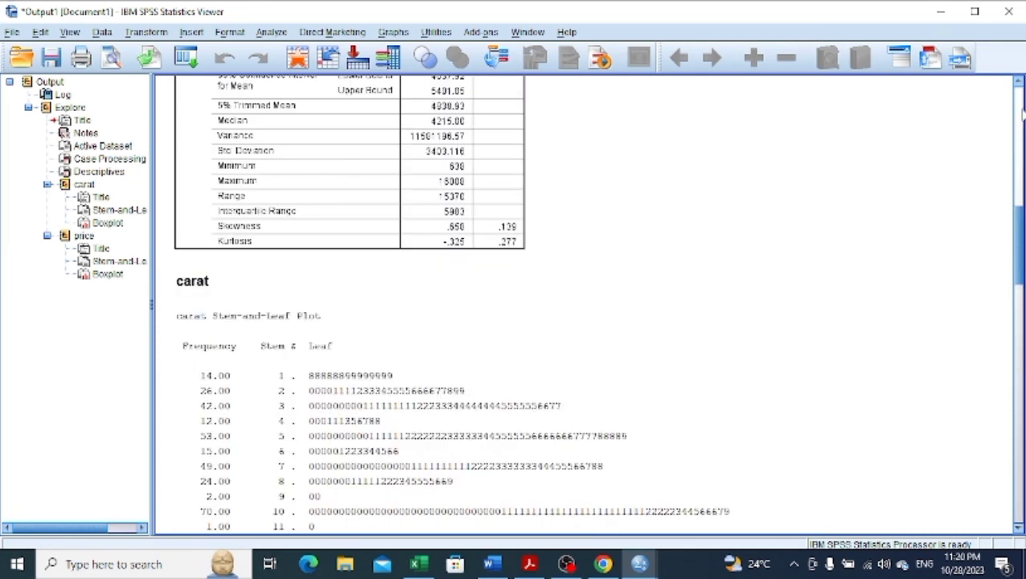
click(1019, 115)
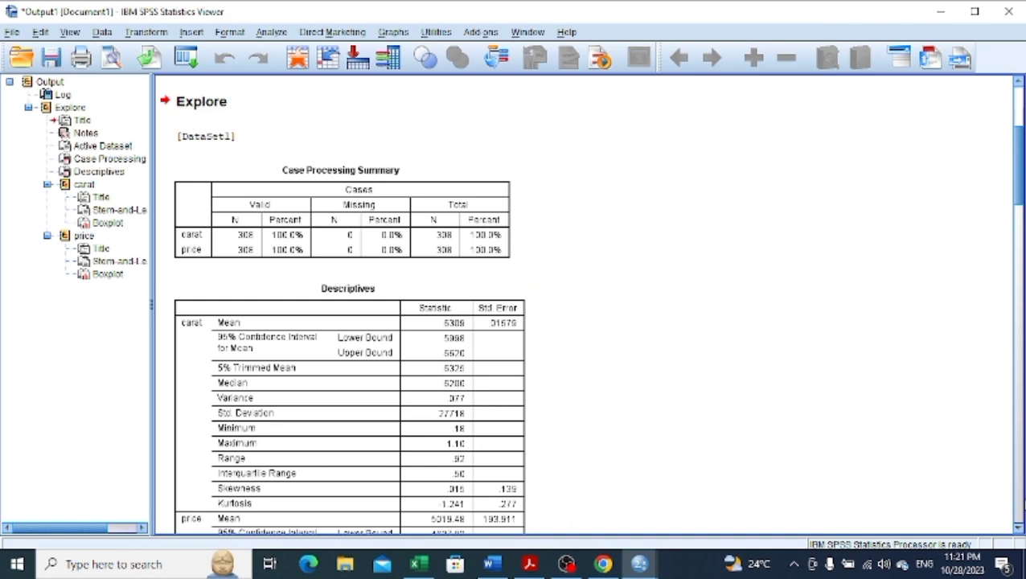
scroll(743, 378, down, 3)
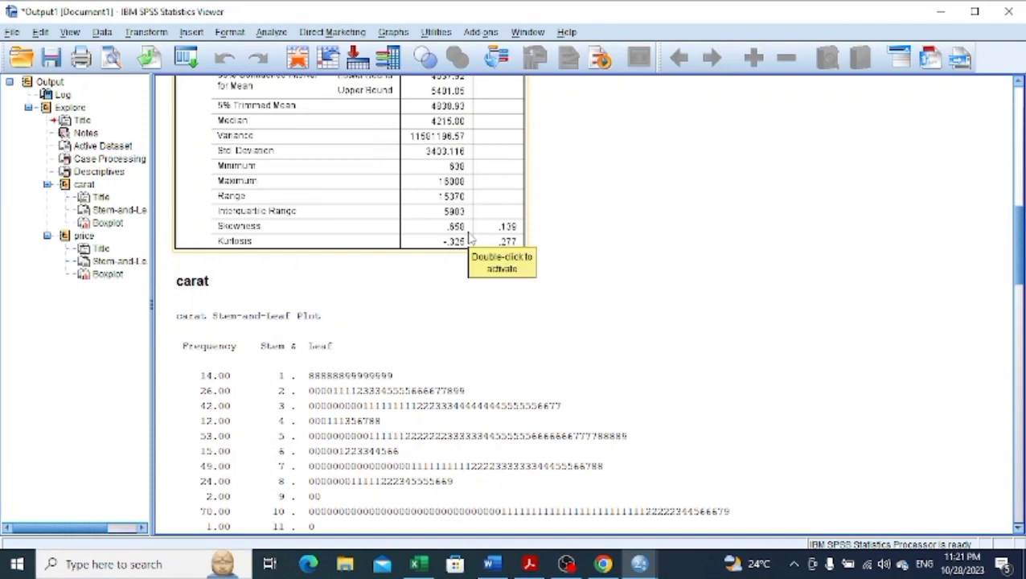
click(1019, 513)
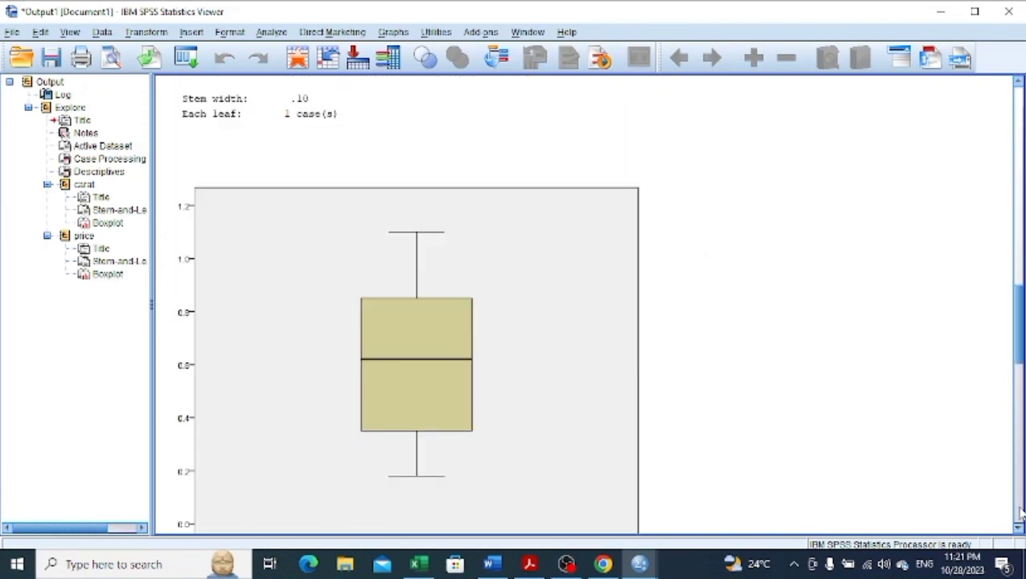
Check the lab questions in Word, then set up a Frequencies analysis of clarity and certification from the SPSS Data Editor.
click(492, 563)
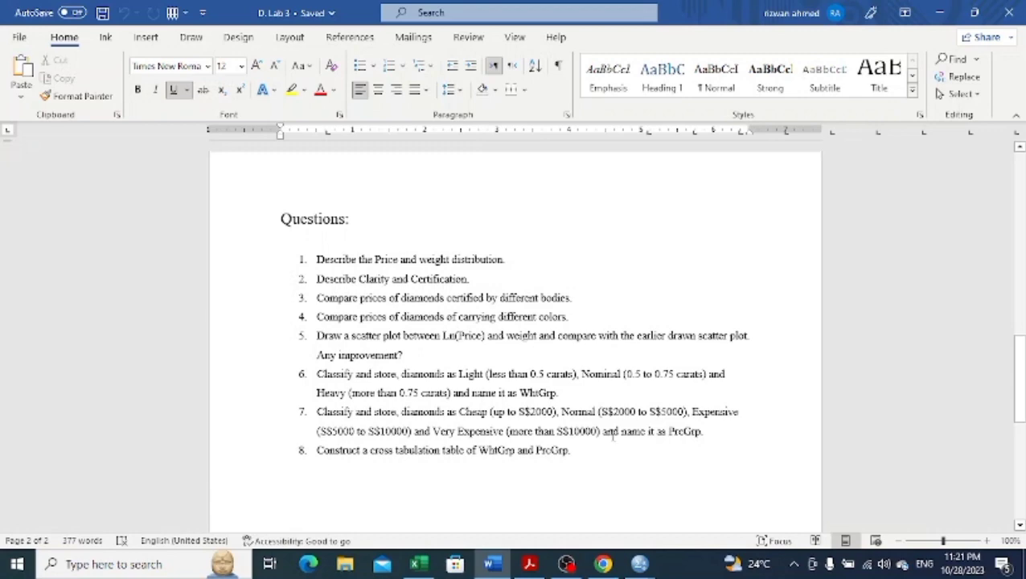
mouse_move(637, 568)
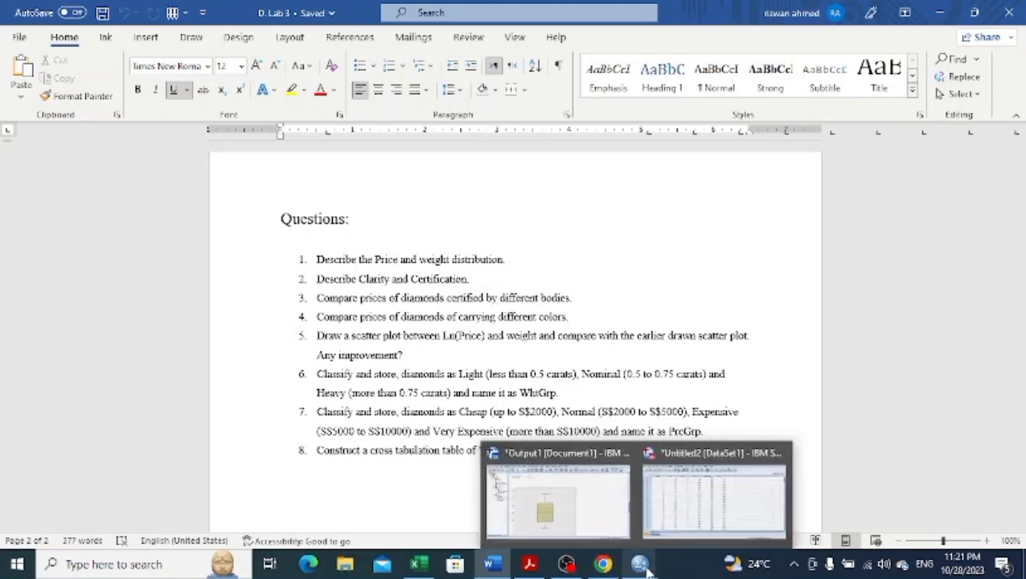
click(671, 526)
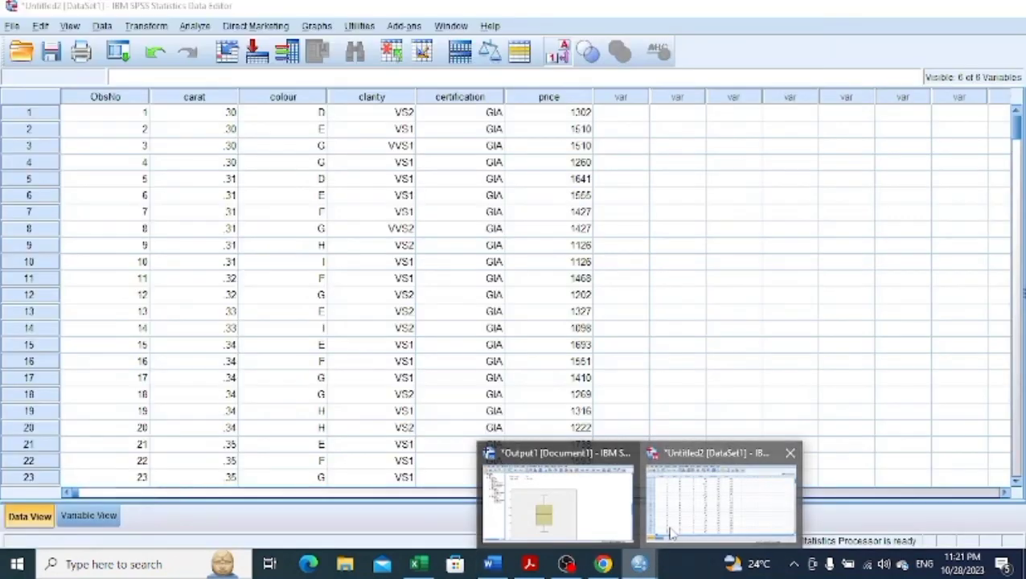
click(195, 26)
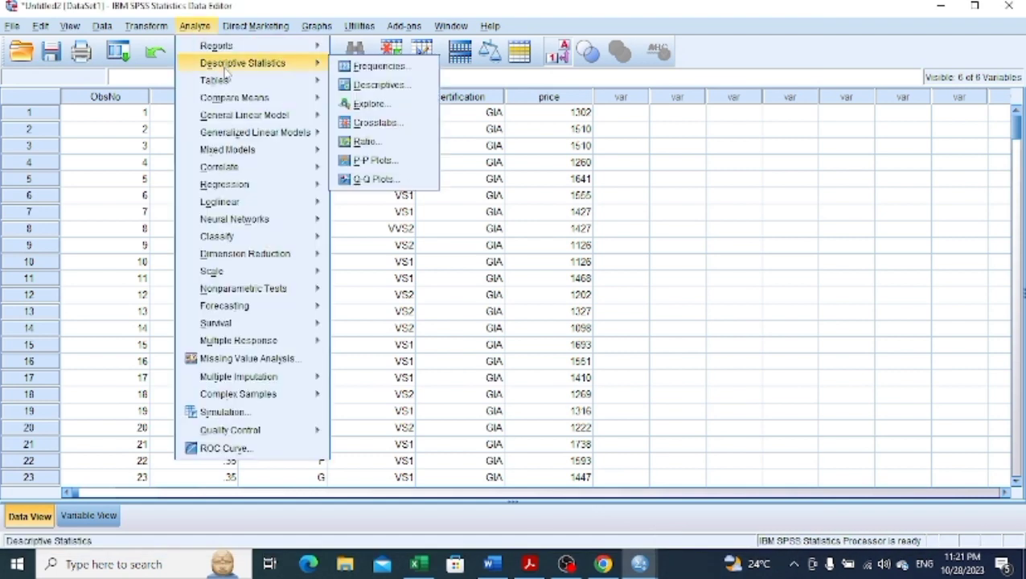
mouse_move(265, 80)
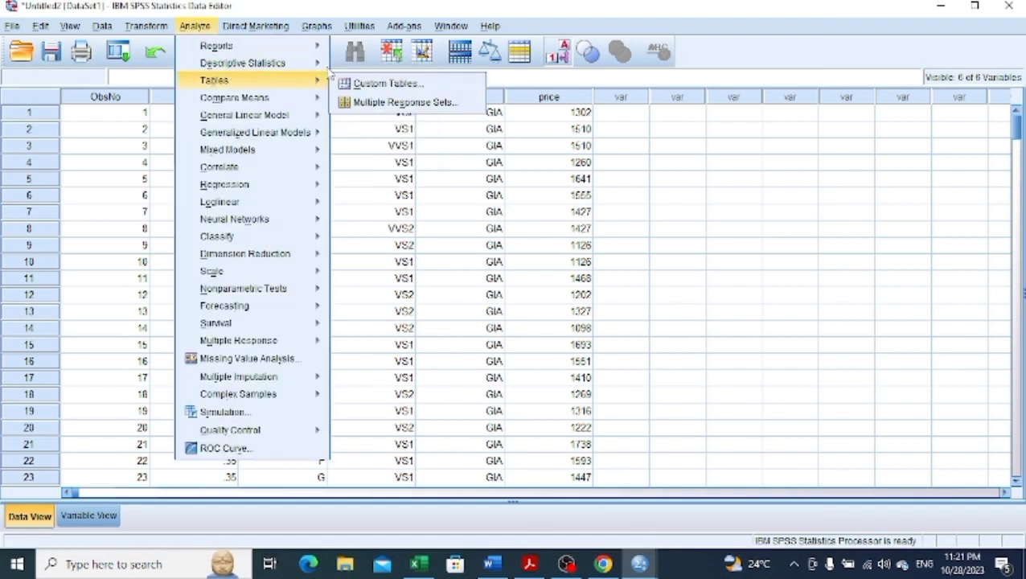
click(365, 71)
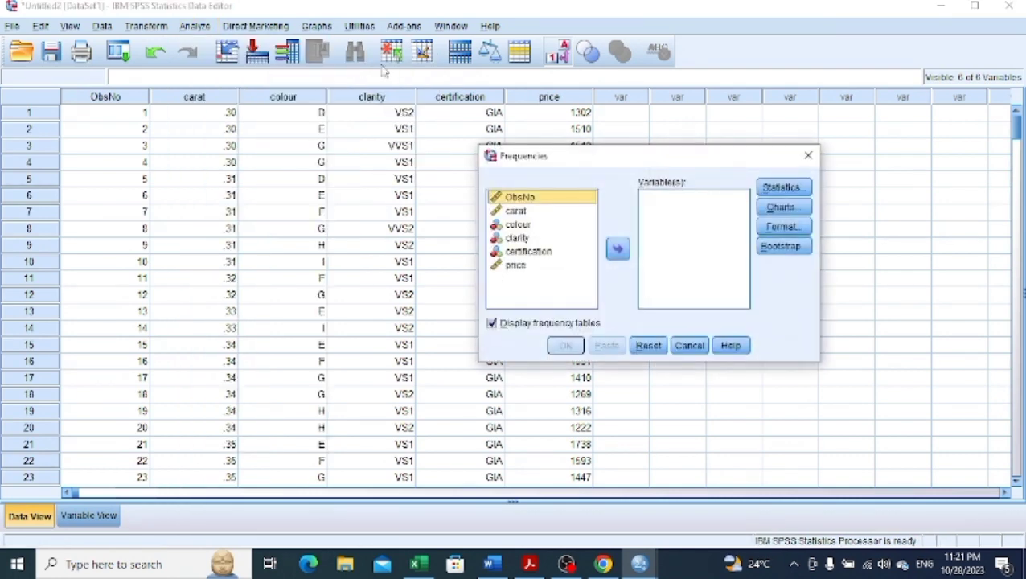
click(525, 238)
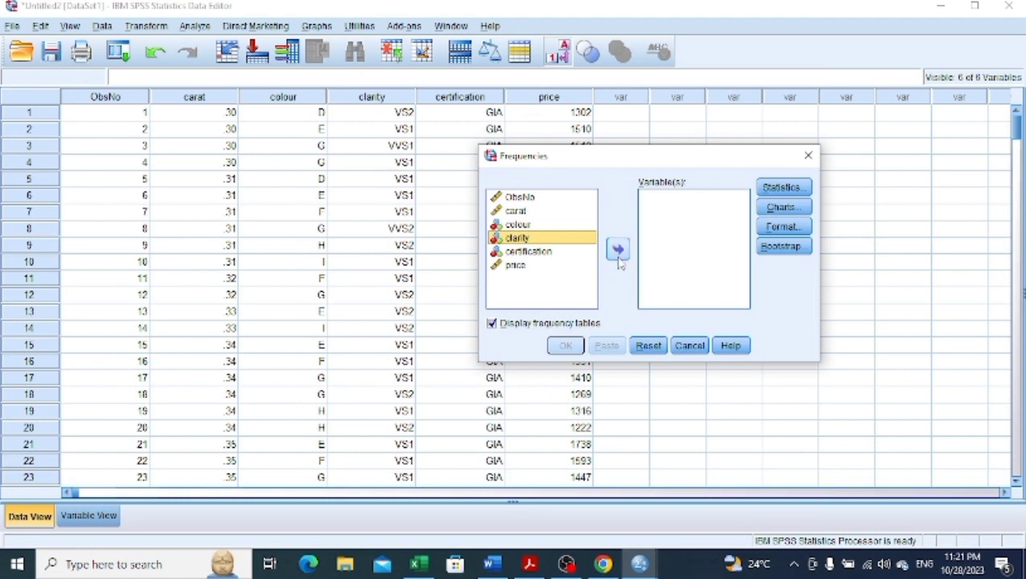
click(616, 248)
click(545, 241)
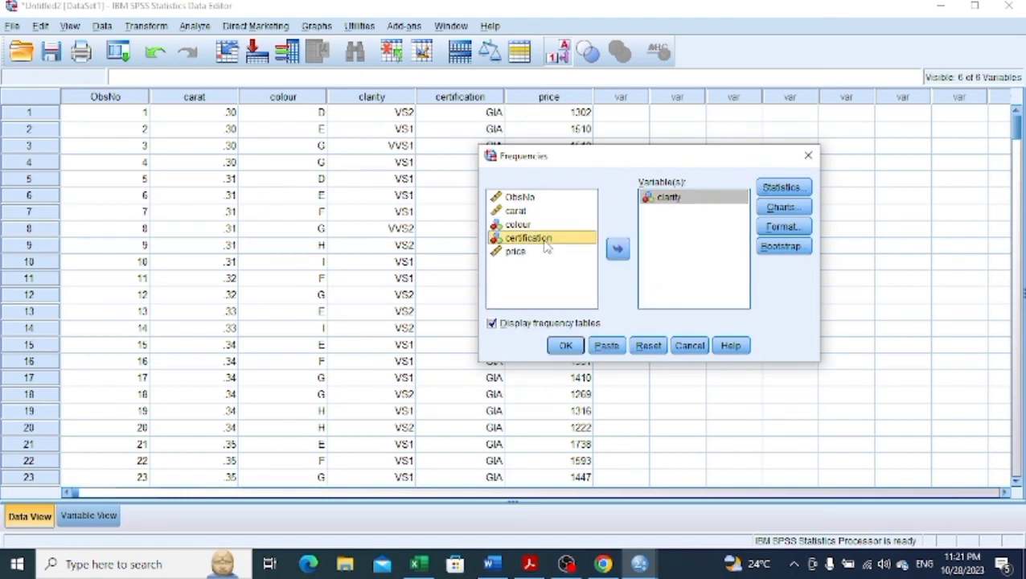
click(618, 248)
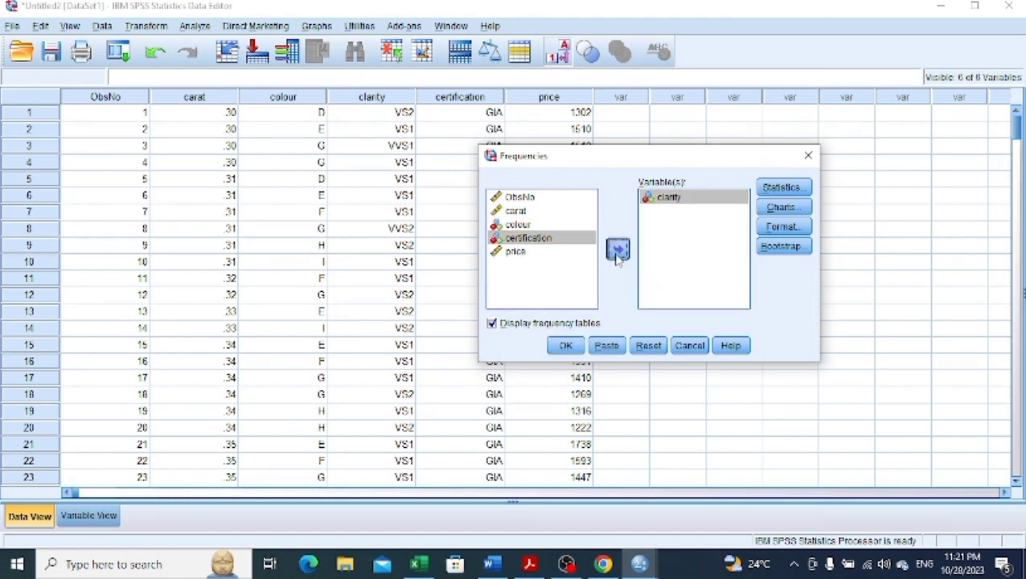
Add bar charts of frequencies to the clarity and certification analysis, leave the extra statistics unselected, and run it.
click(780, 188)
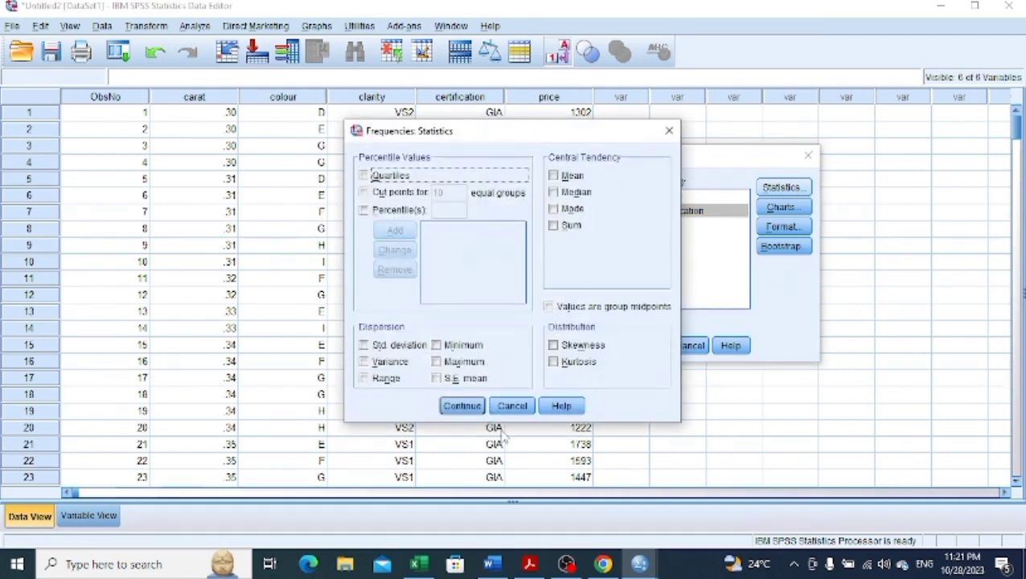
click(513, 406)
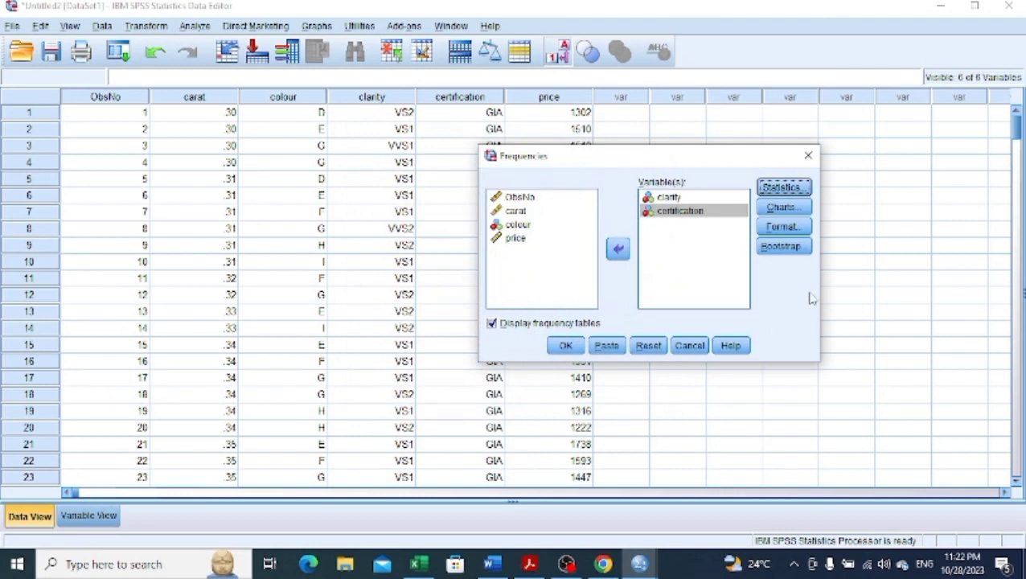
click(796, 208)
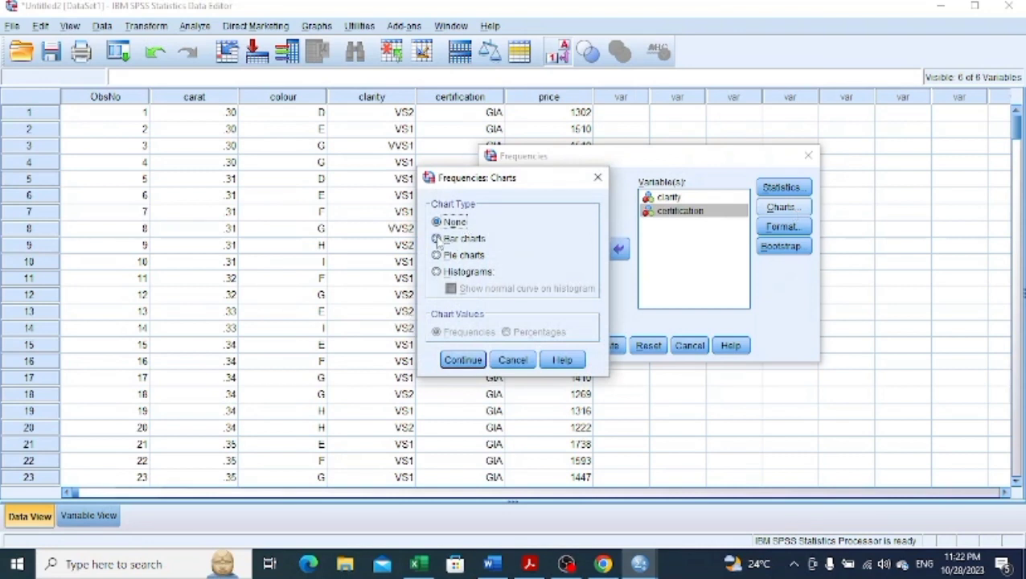
click(437, 239)
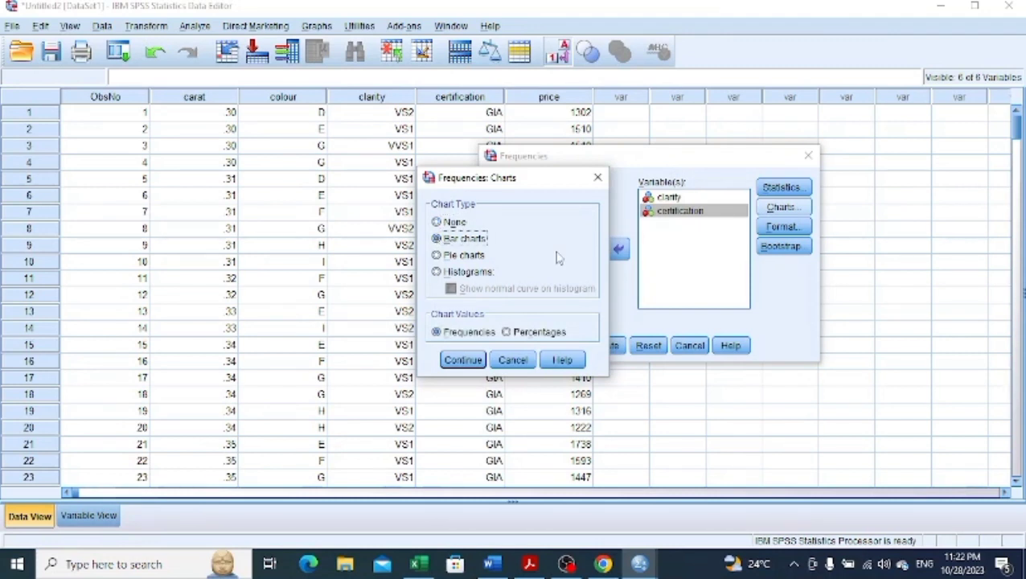
click(462, 360)
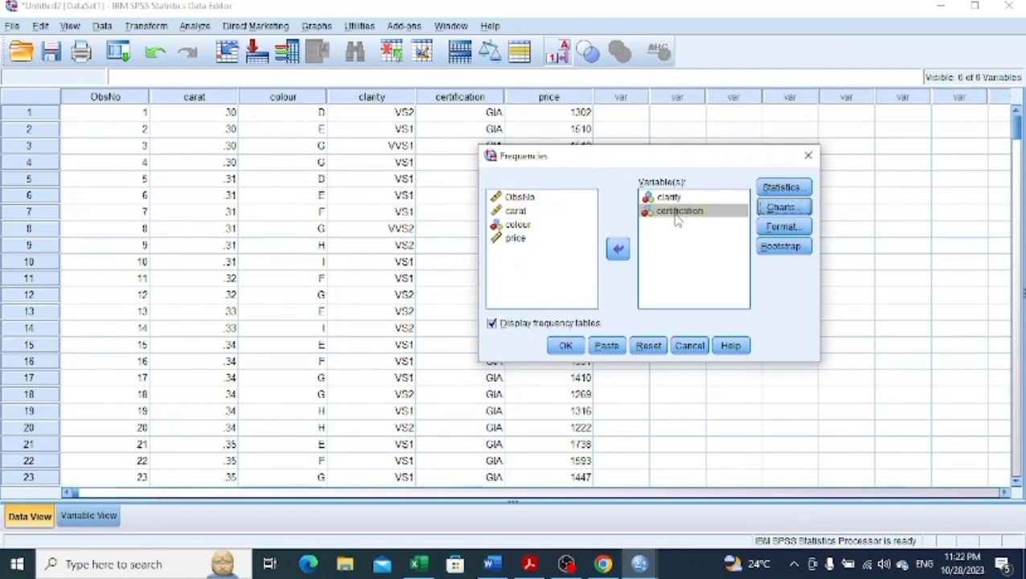
click(567, 348)
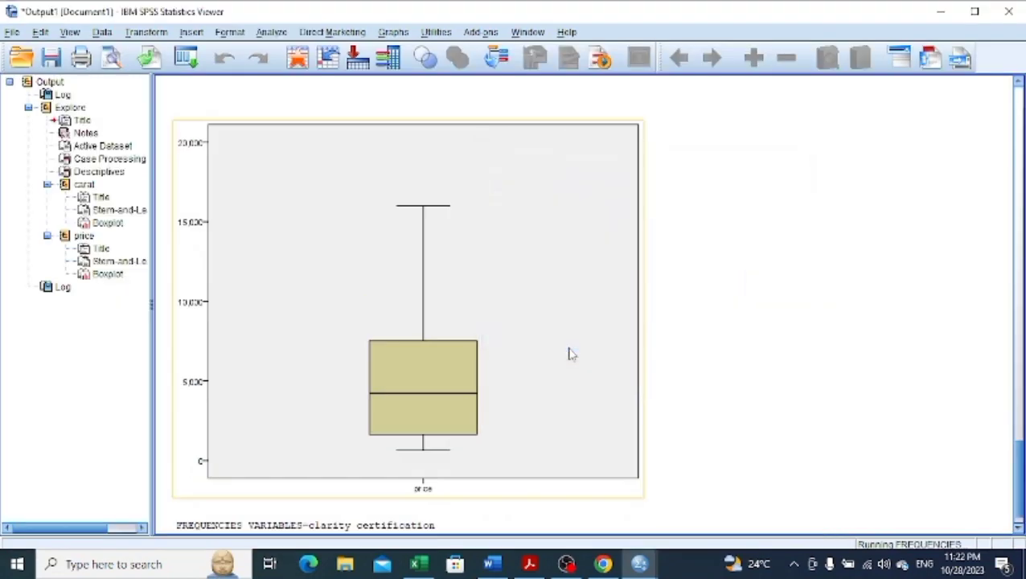
Examine the clarity and certification frequency tables and their bar charts in the output.
click(1018, 536)
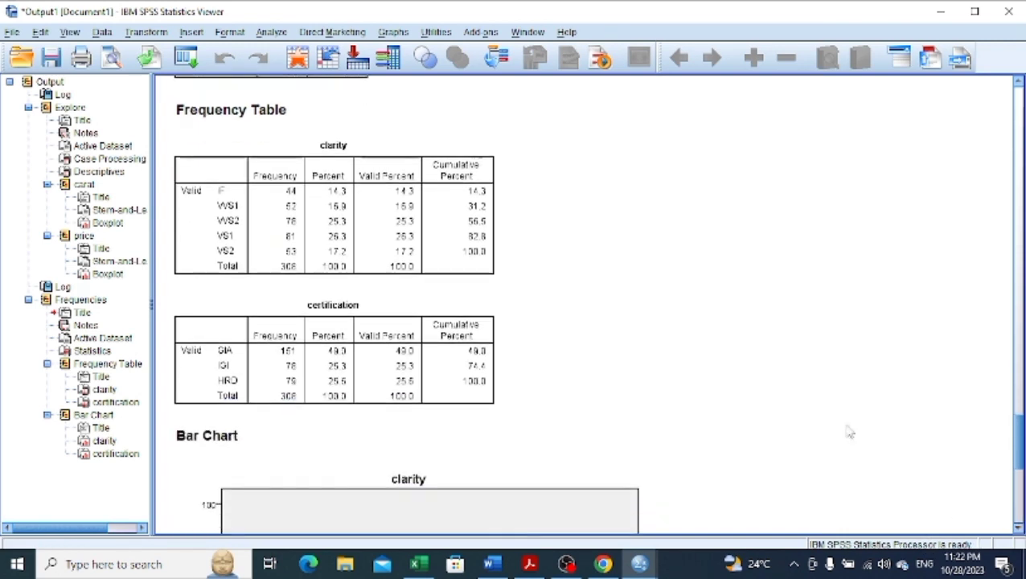
click(500, 203)
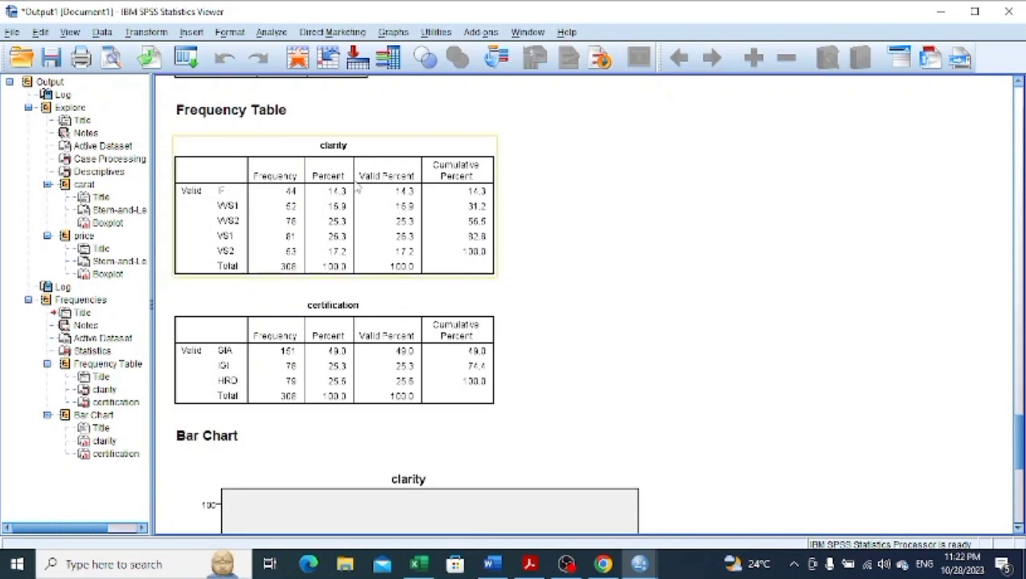
click(630, 218)
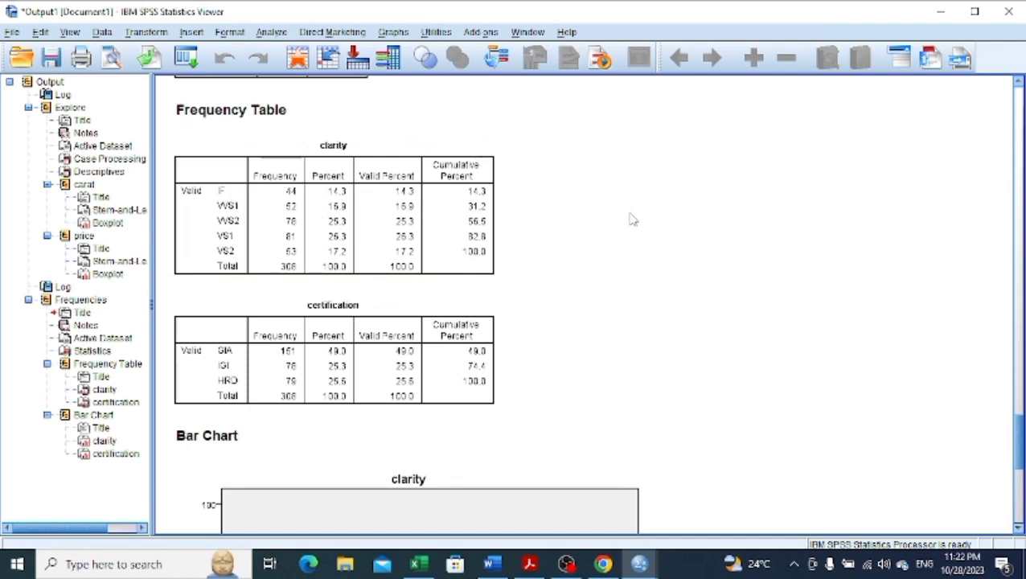
click(462, 207)
click(300, 286)
click(332, 271)
click(1018, 495)
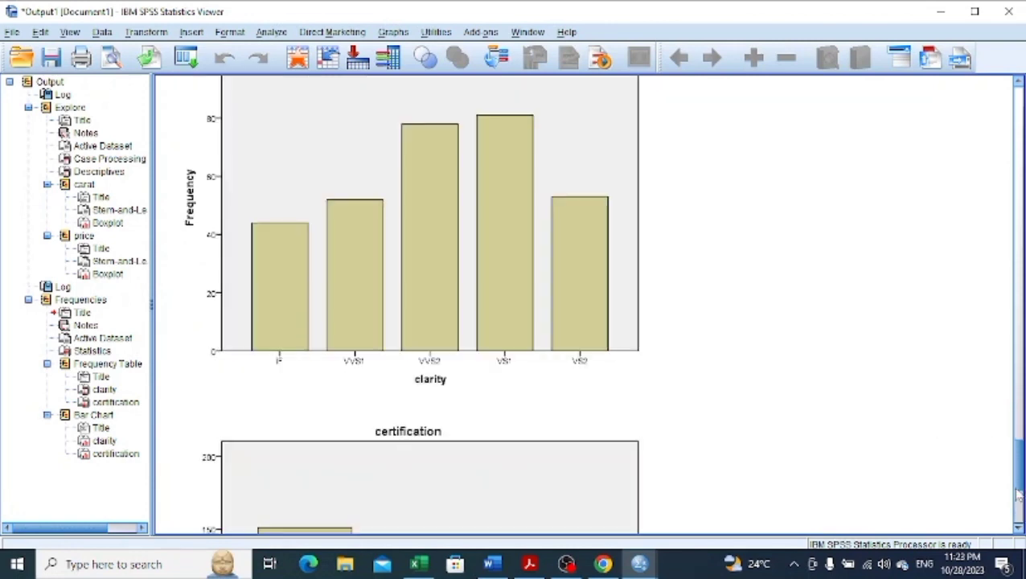
click(1018, 522)
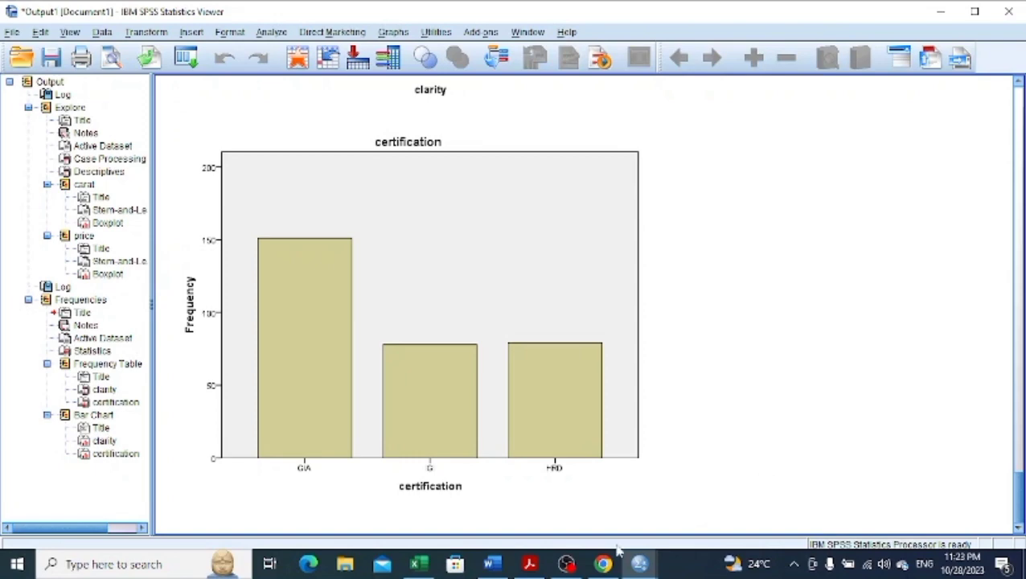
Read question 3 in the Word document, then reopen Explore from the SPSS Data Editor and reset its previous variable selections.
click(495, 565)
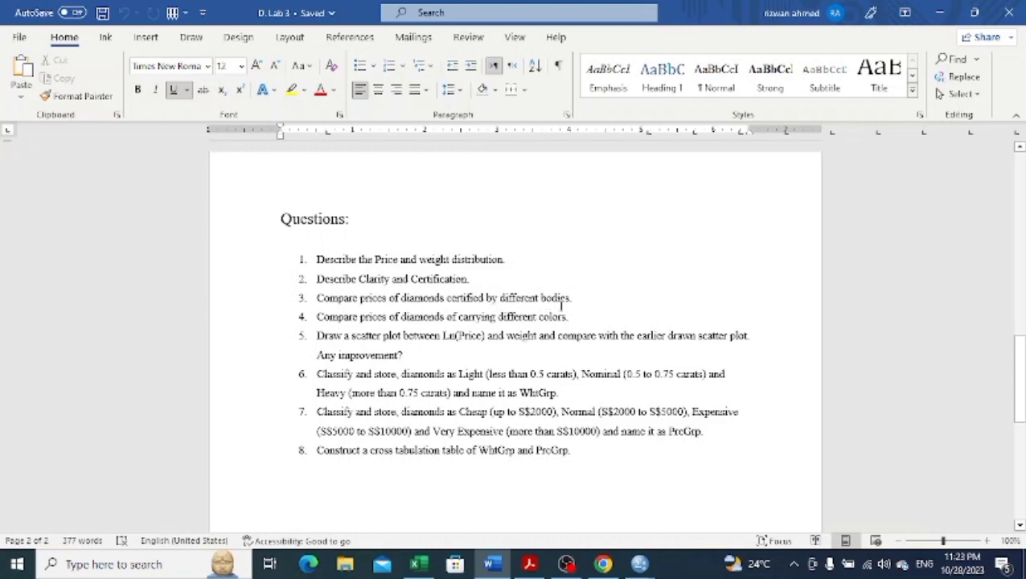
click(639, 568)
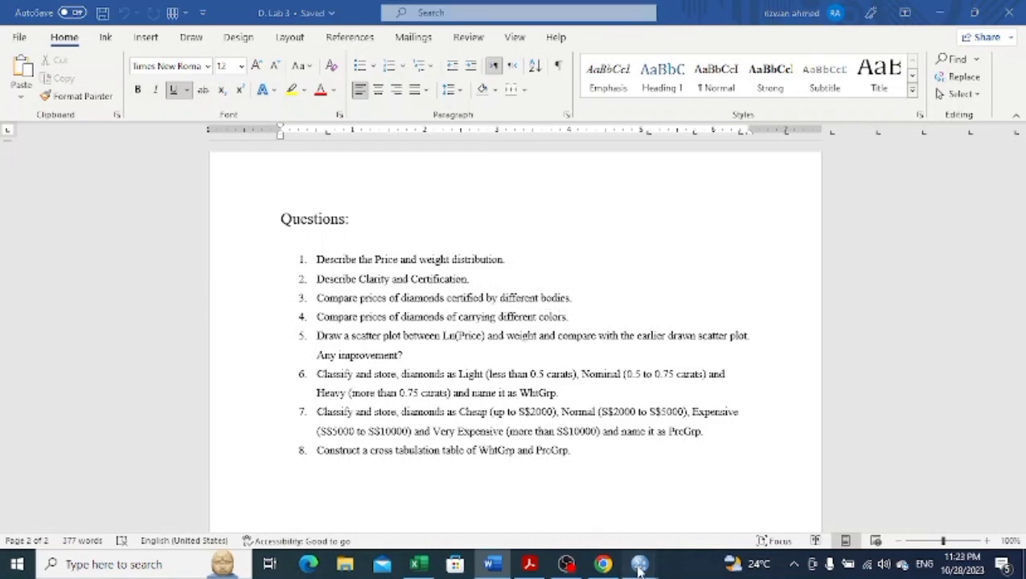
click(683, 523)
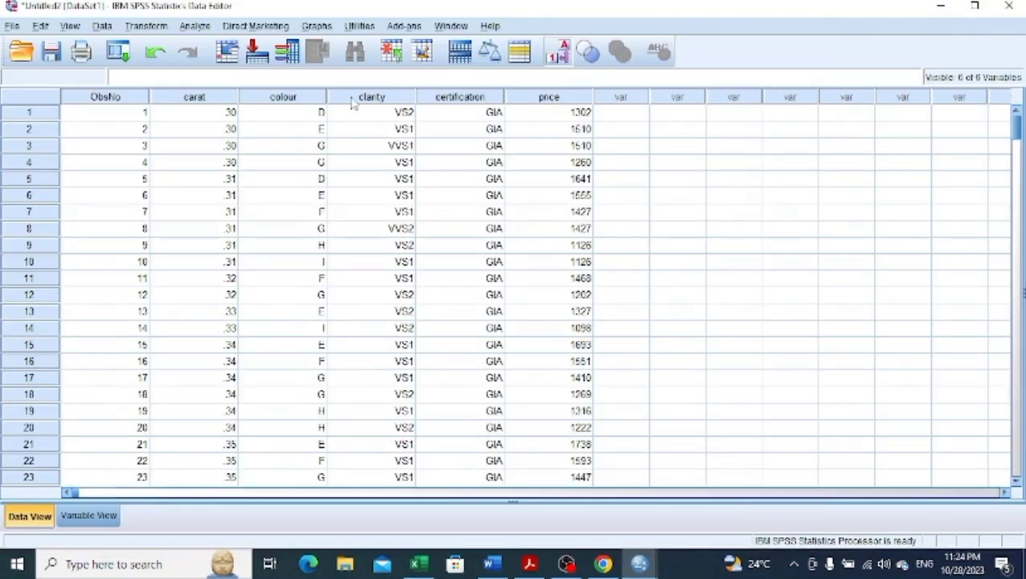
click(201, 27)
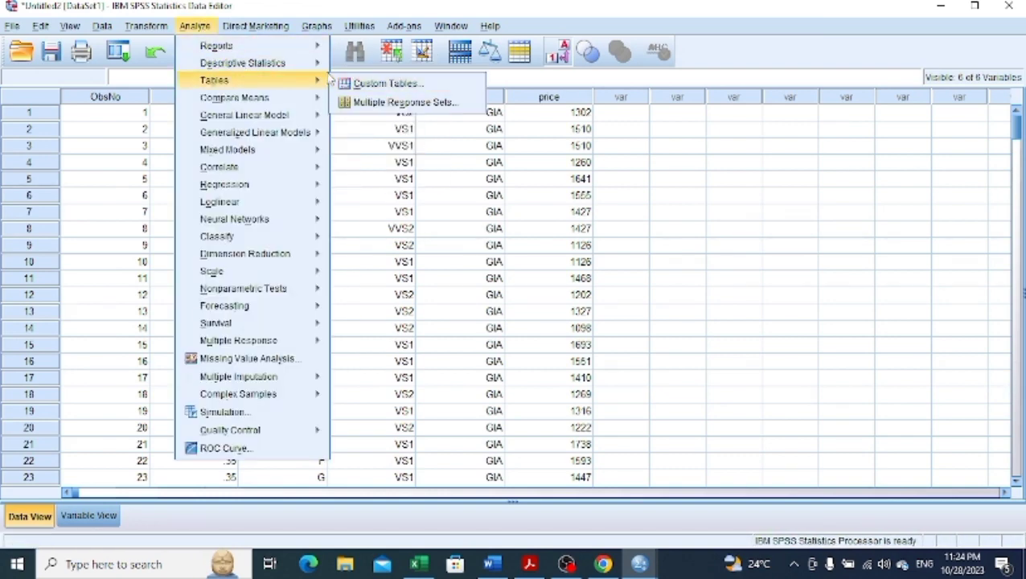
mouse_move(313, 64)
click(368, 103)
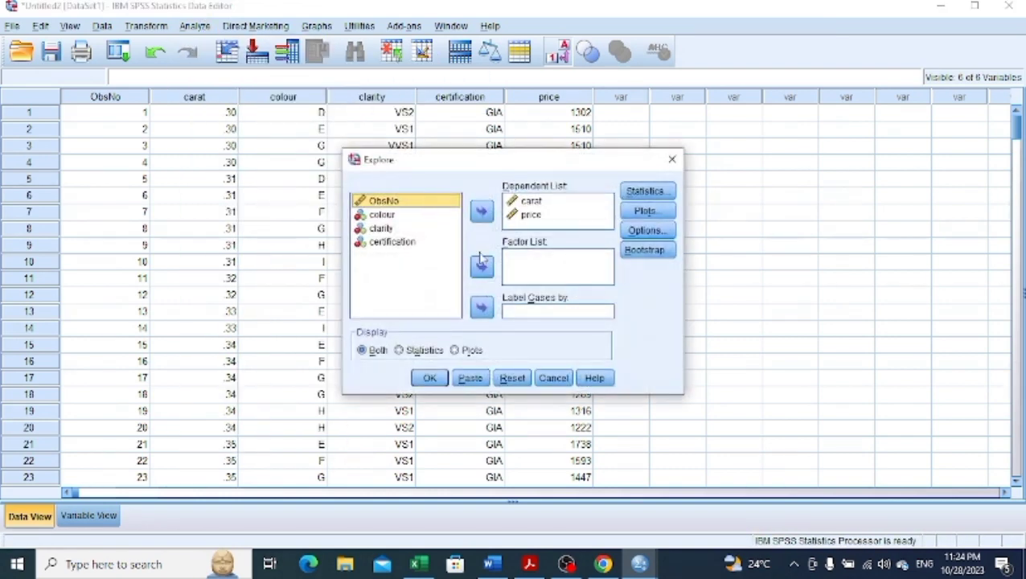
click(512, 378)
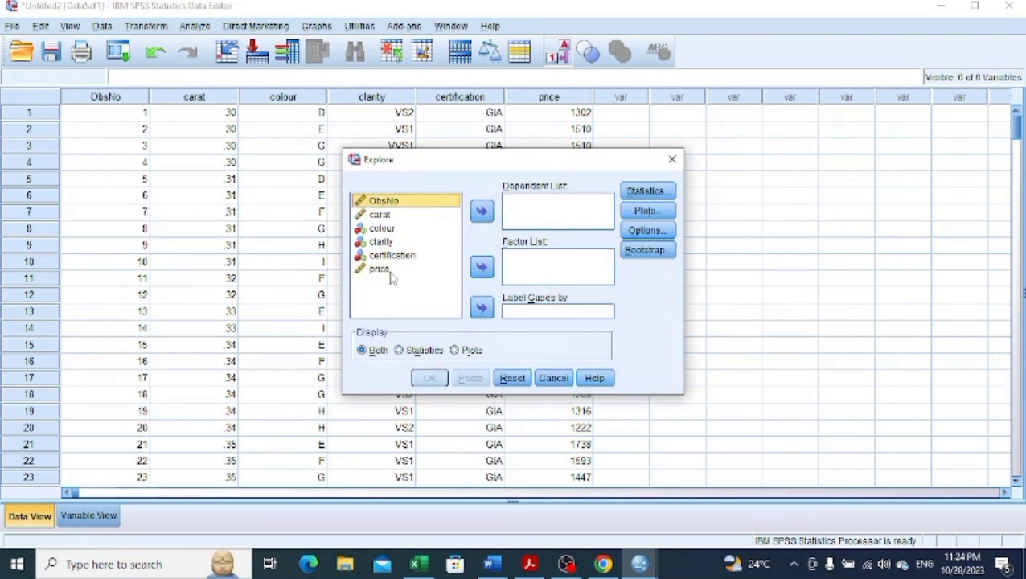
Run Explore with price as the dependent variable and certification as the factor, displaying both statistics and plots.
click(389, 271)
click(484, 213)
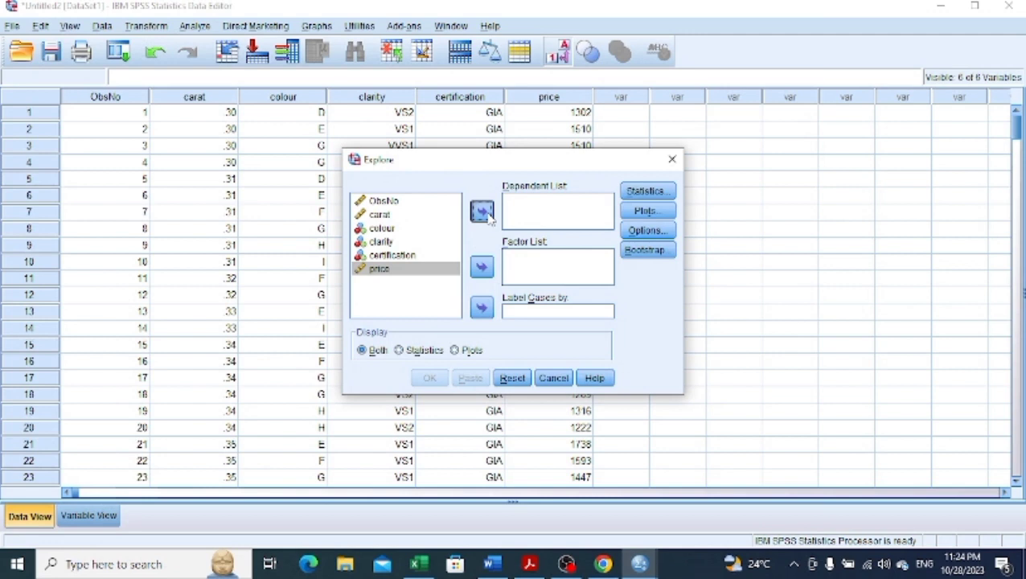
click(402, 257)
click(563, 203)
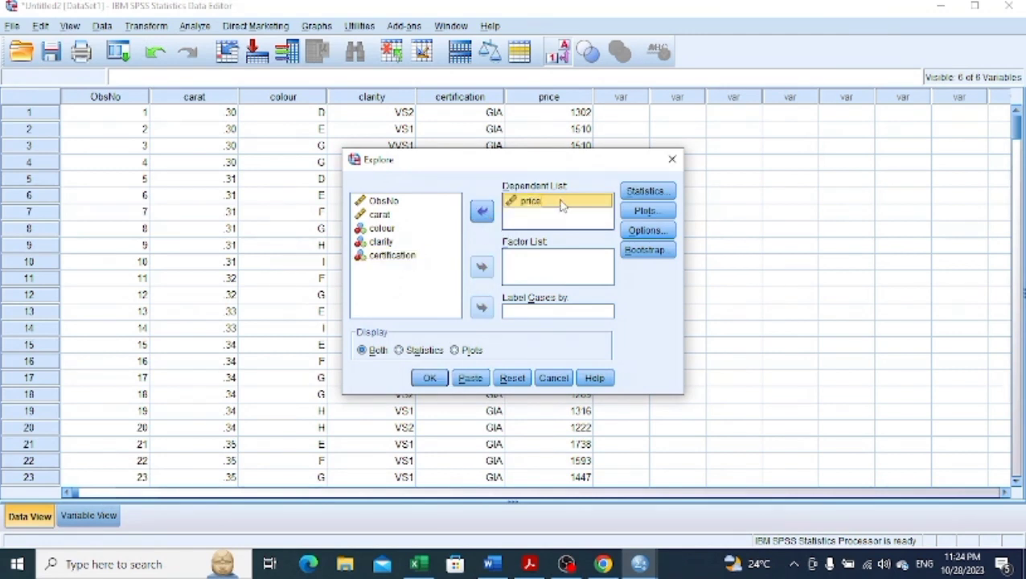
click(393, 257)
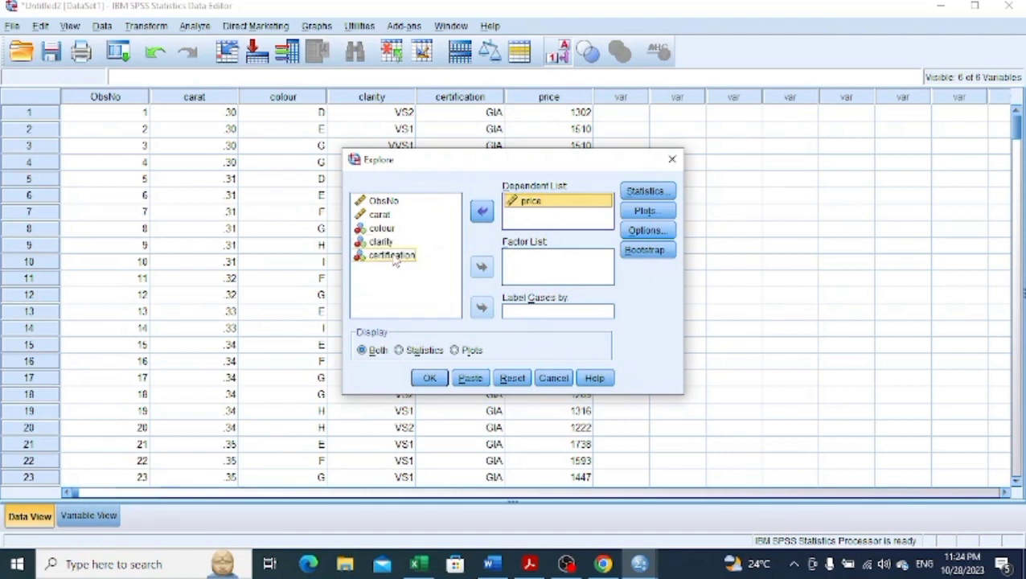
click(394, 257)
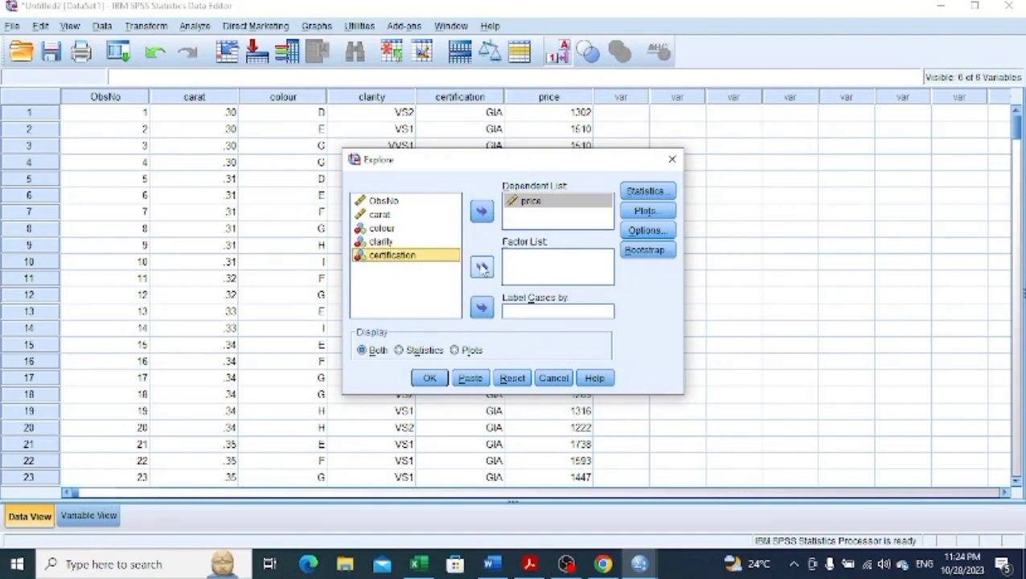
click(483, 269)
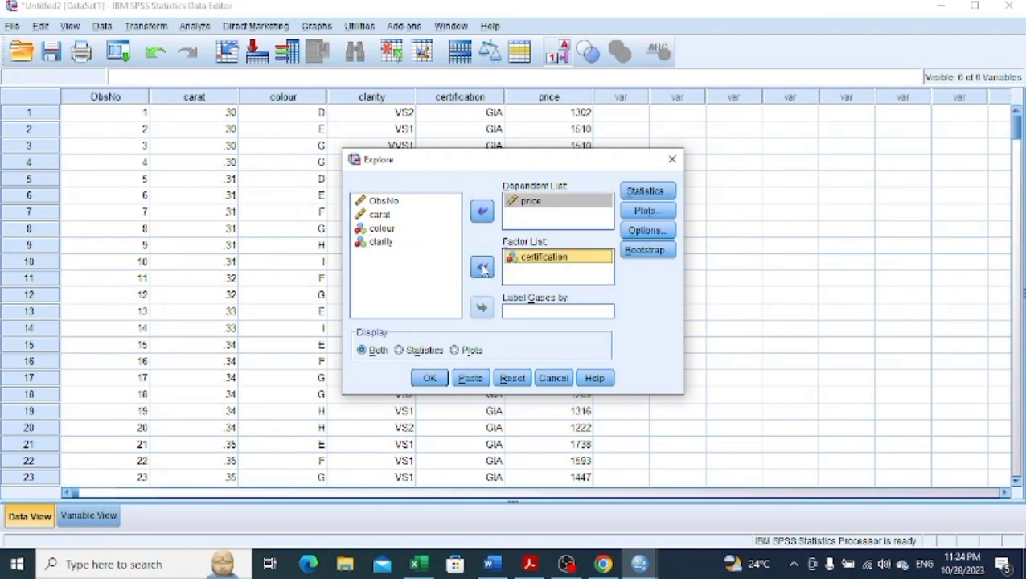
click(428, 378)
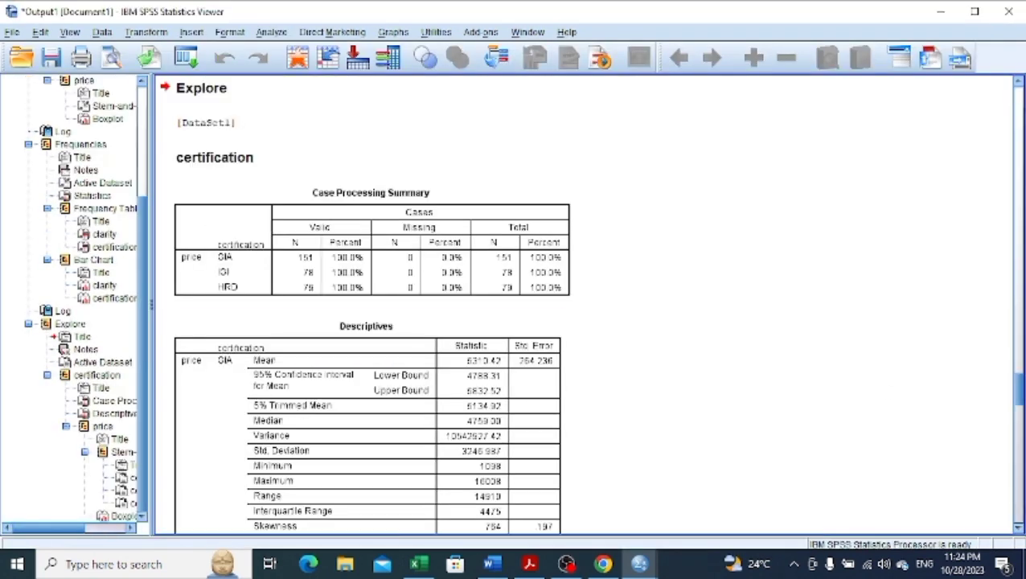
Examine the Descriptives table comparing price statistics for the GIA, IGI and HRD certification groups.
click(1018, 528)
click(1018, 531)
click(1019, 531)
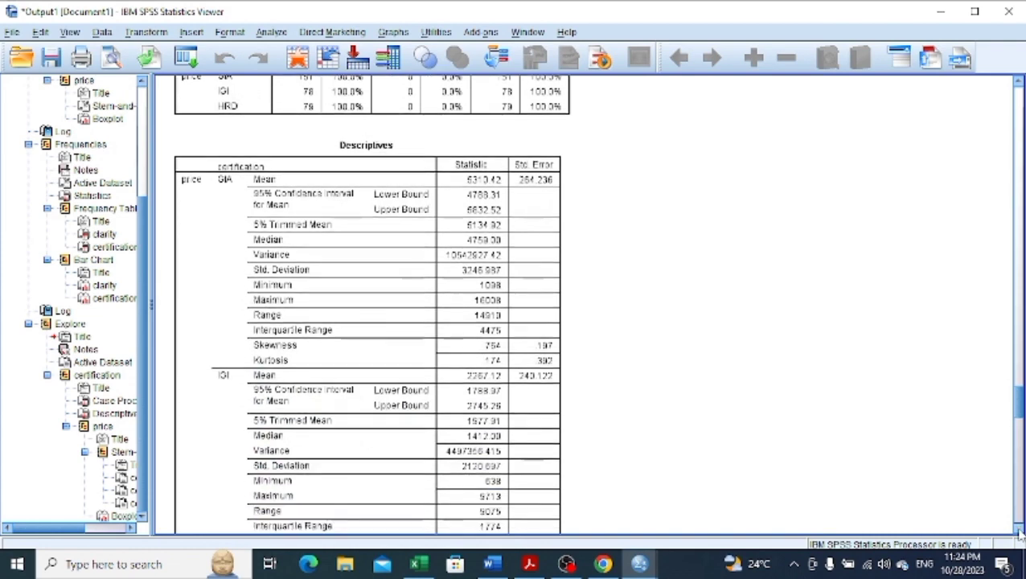
click(1019, 531)
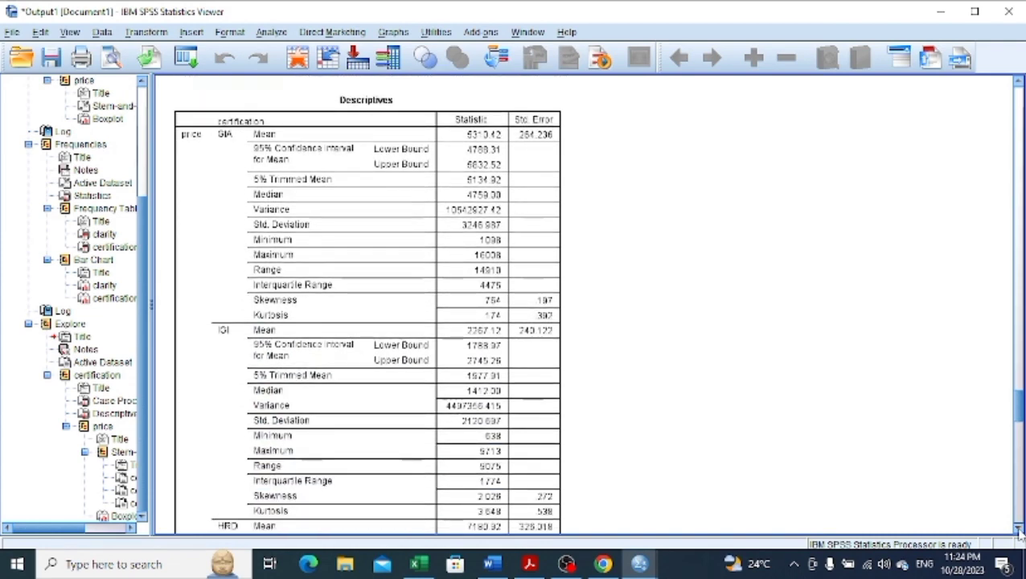
click(1019, 532)
click(1018, 532)
click(1018, 532)
click(1018, 531)
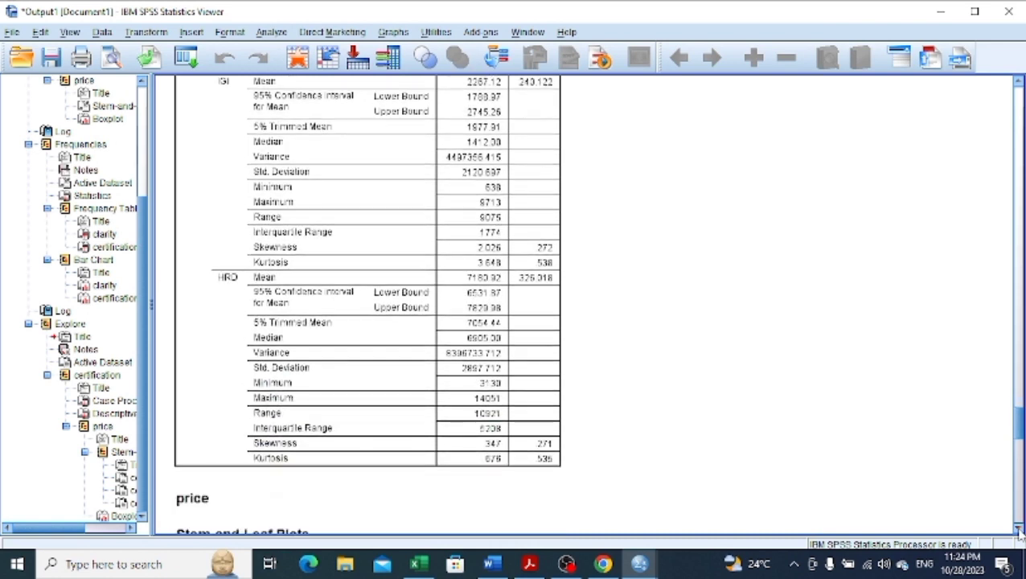
Examine the price stem-and-leaf plots and boxplots for the GIA, IGI and HRD certification groups.
click(1018, 531)
click(1019, 532)
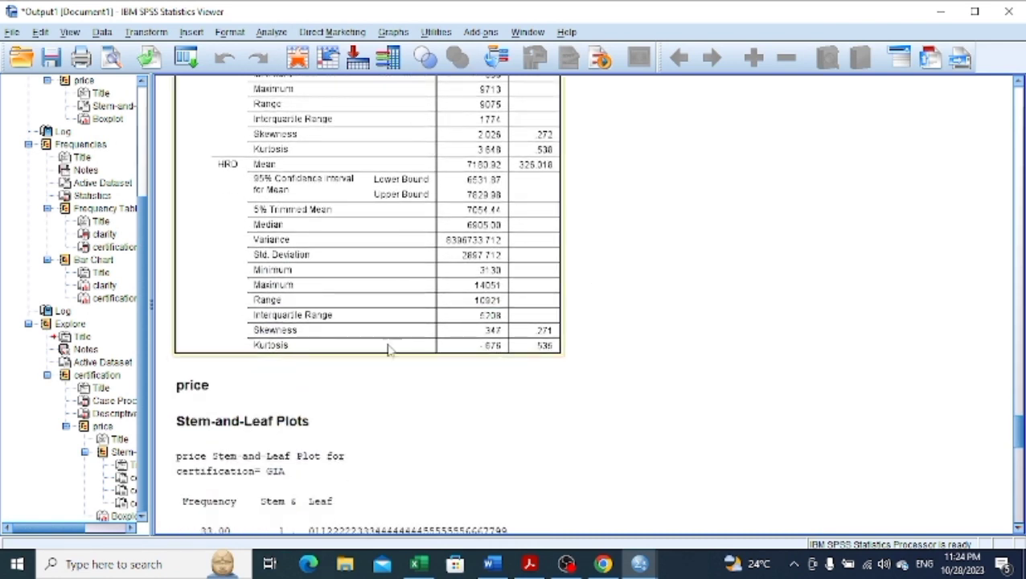
click(1018, 516)
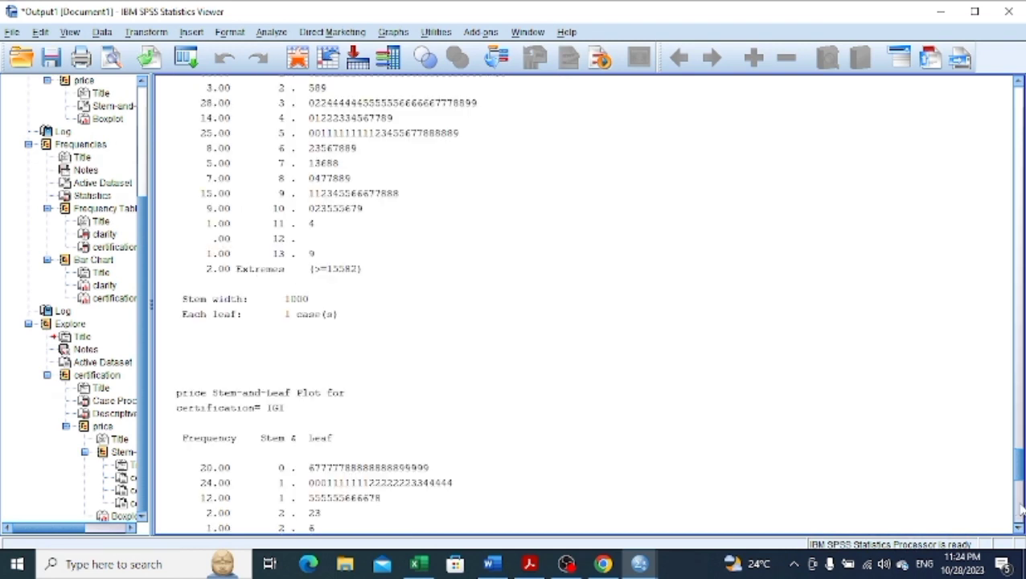
click(1020, 506)
click(1020, 521)
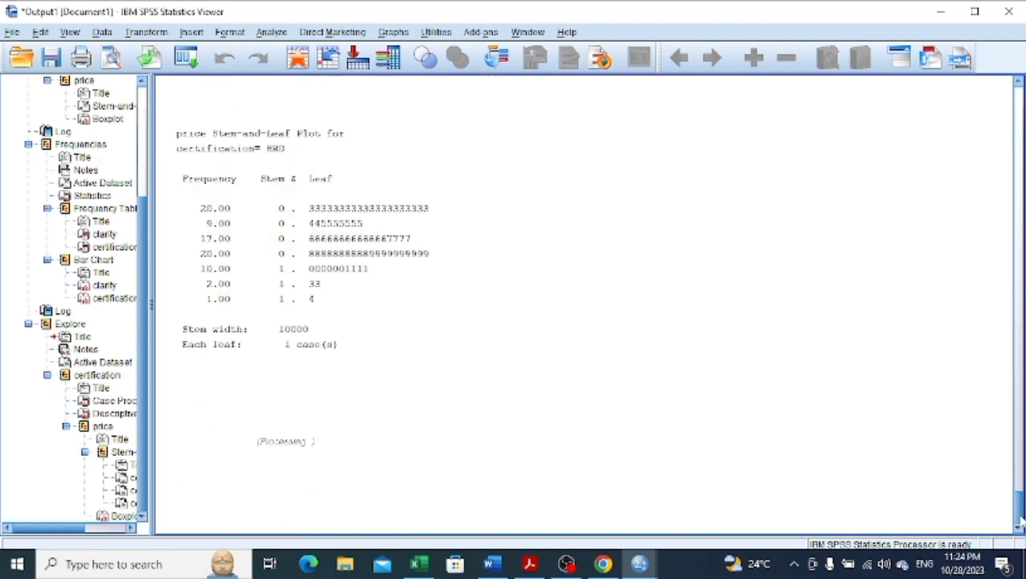
click(1019, 521)
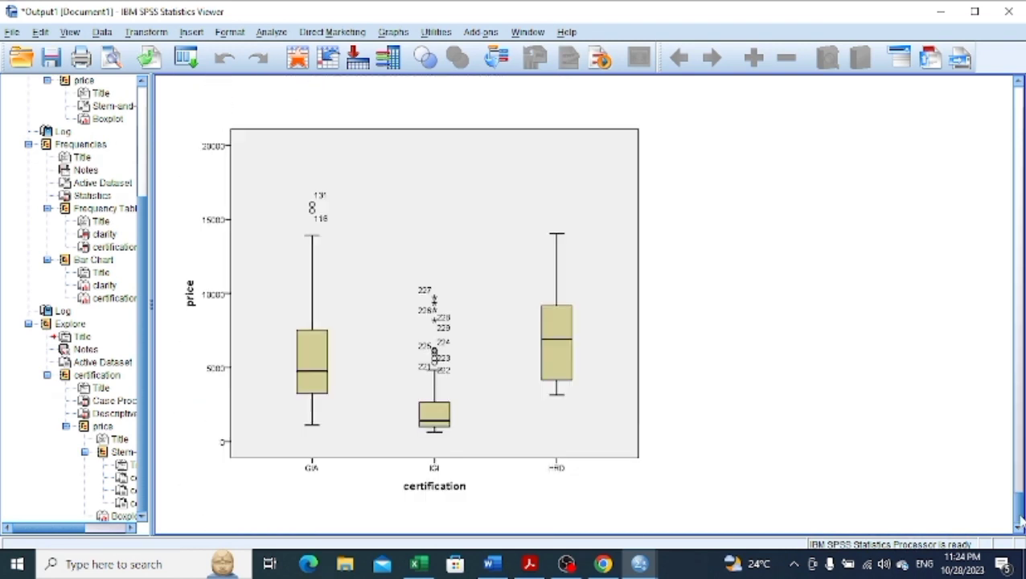
click(619, 434)
click(657, 305)
click(398, 457)
Review the price Descriptives by certification again and cross-check them against the certification boxplots.
click(1021, 134)
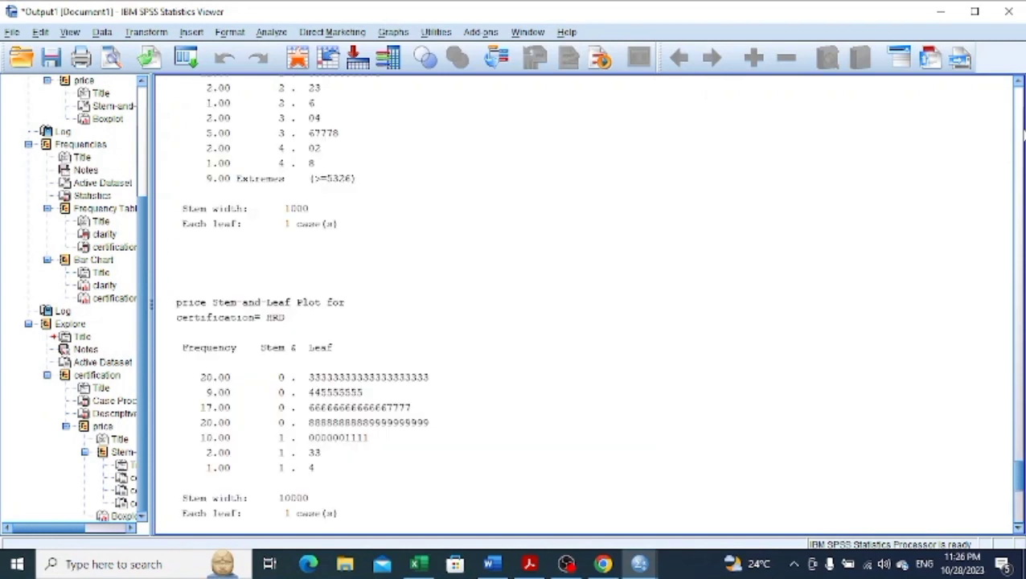
click(1021, 133)
click(1020, 130)
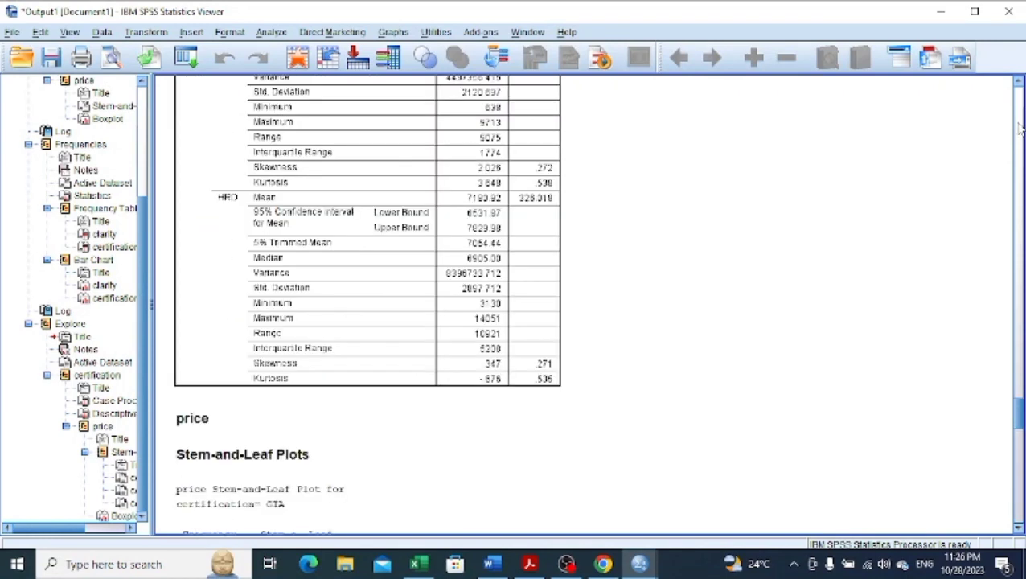
click(1018, 83)
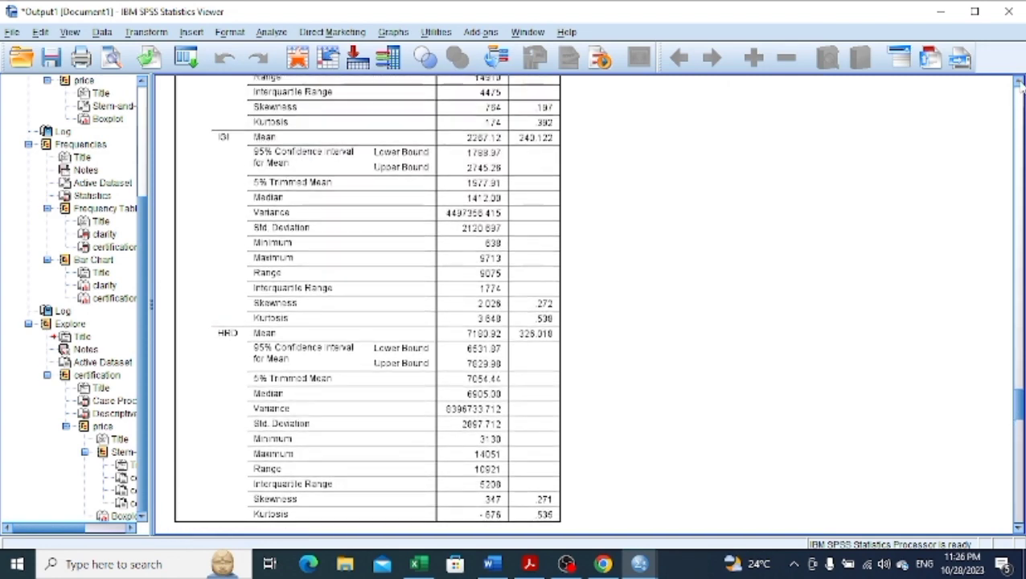
drag(1019, 83, 1019, 82)
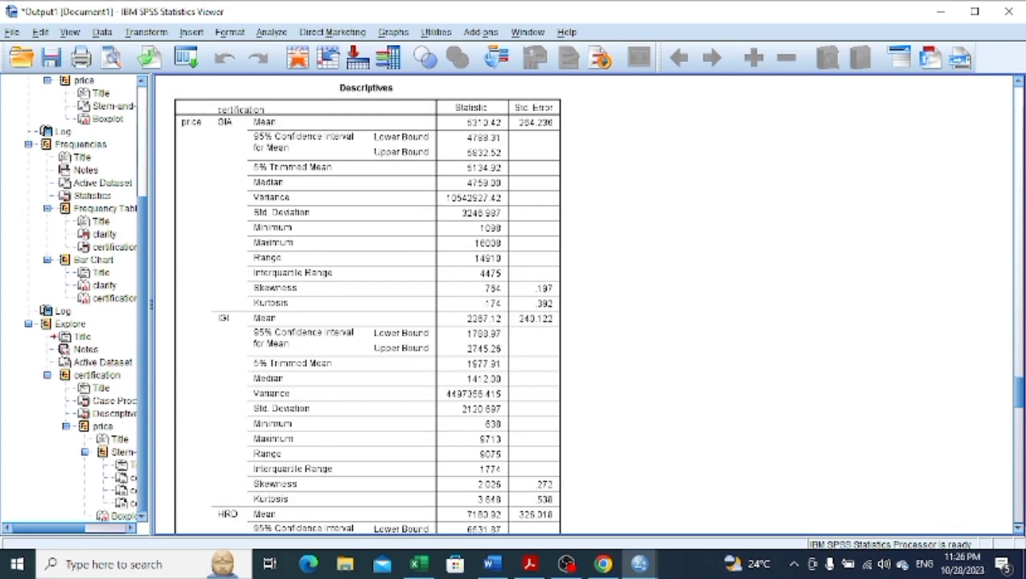
drag(1021, 518, 1021, 518)
click(324, 332)
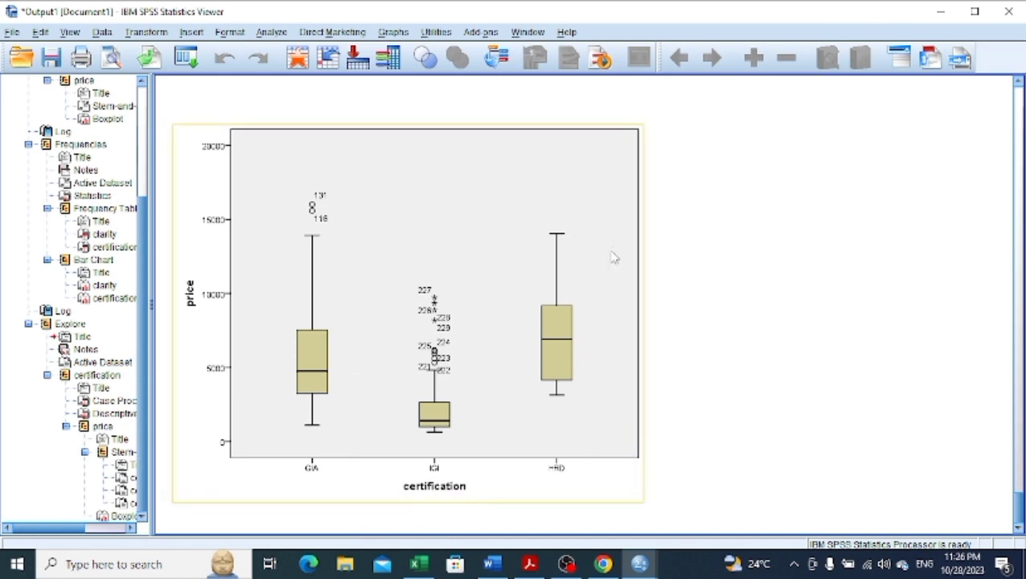
click(703, 291)
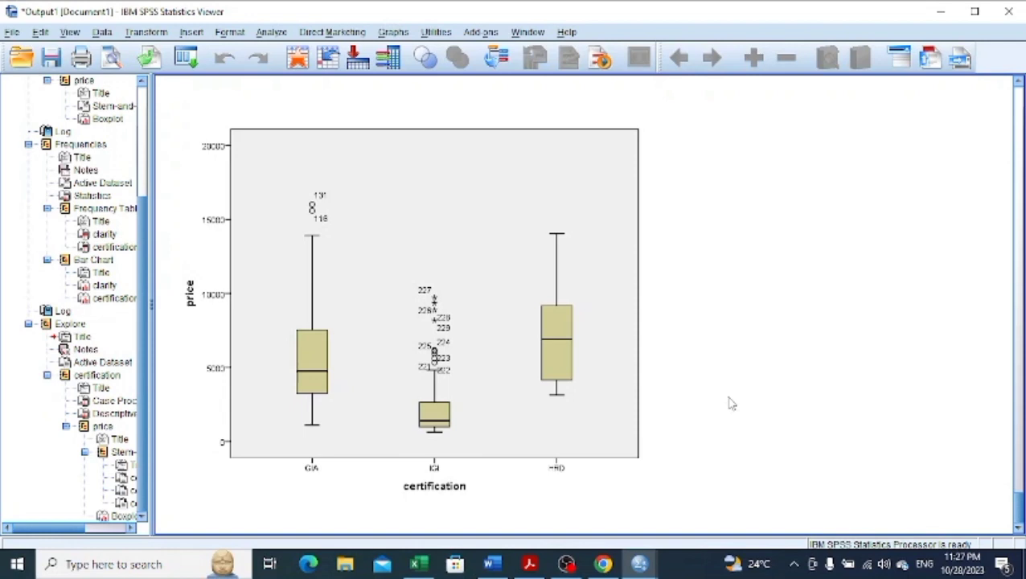
click(429, 172)
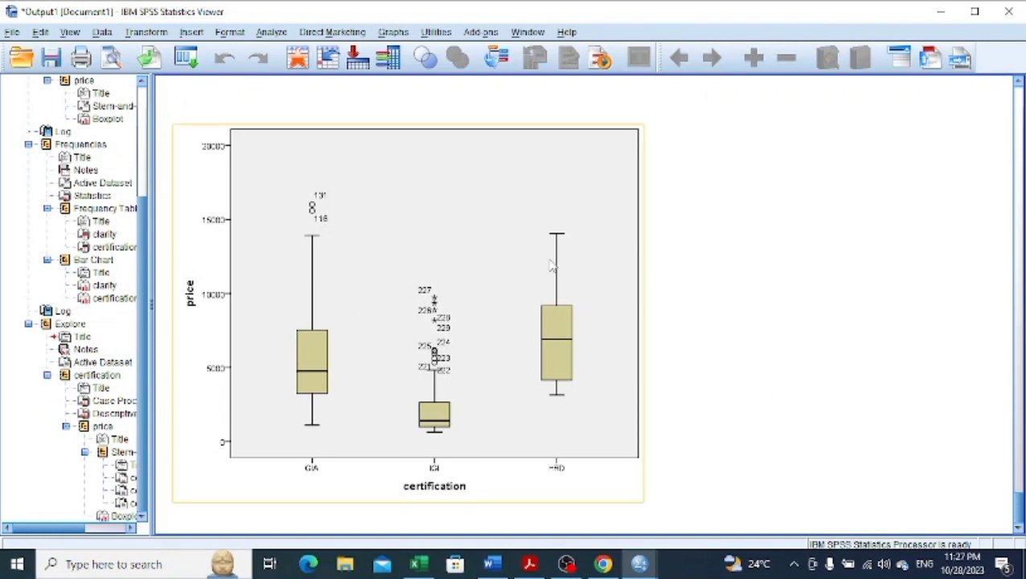
click(792, 95)
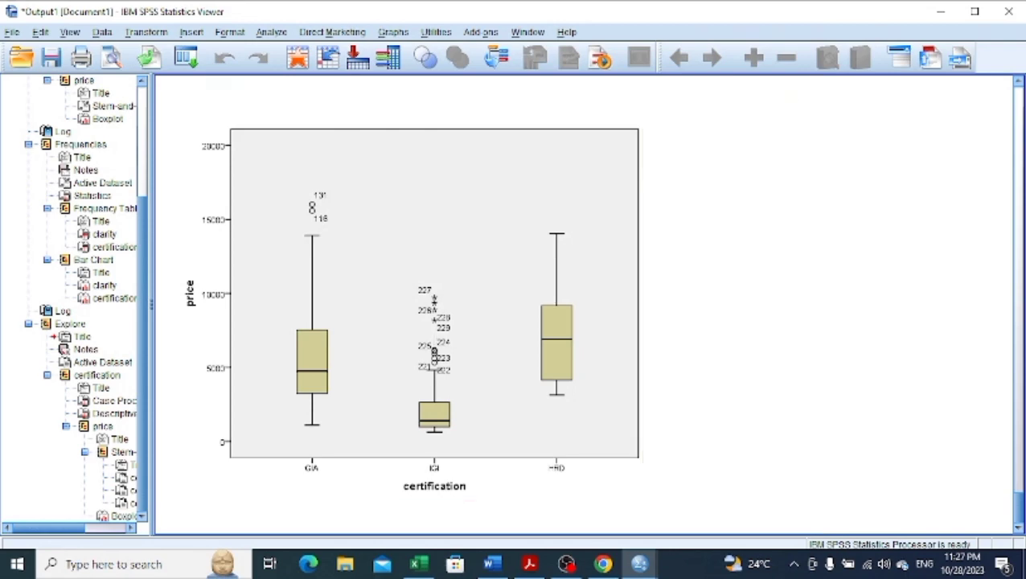
Return to the Descriptives table and compare the GIA and IGI price statistics in detail.
scroll(1020, 90, up, 15)
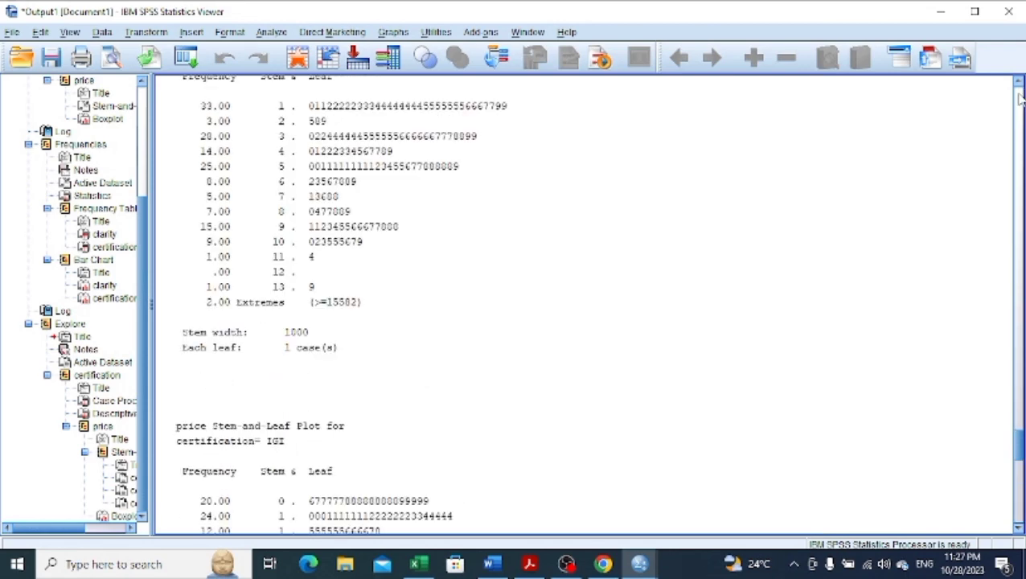
scroll(1020, 96, up, 8)
click(385, 264)
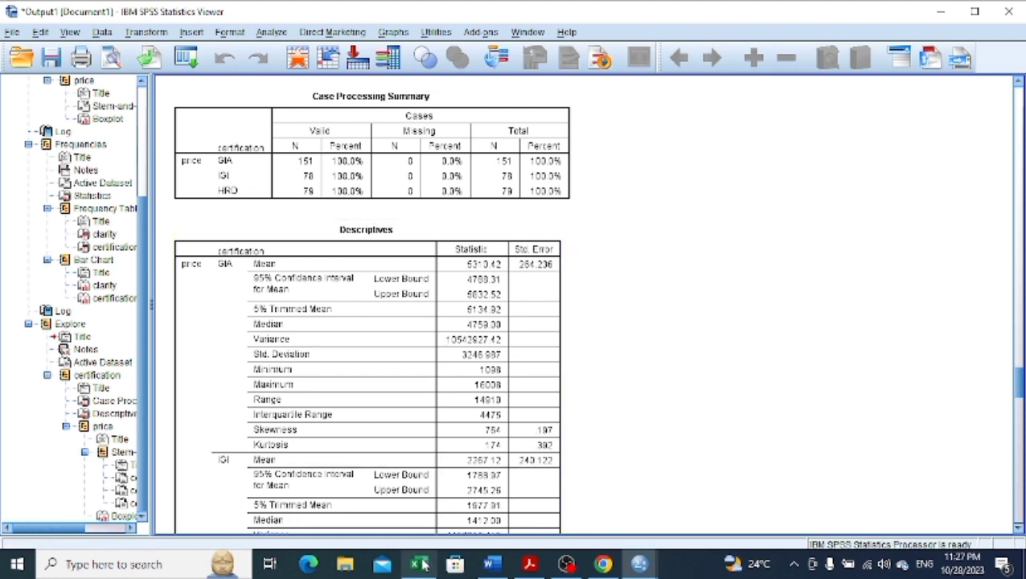
click(597, 523)
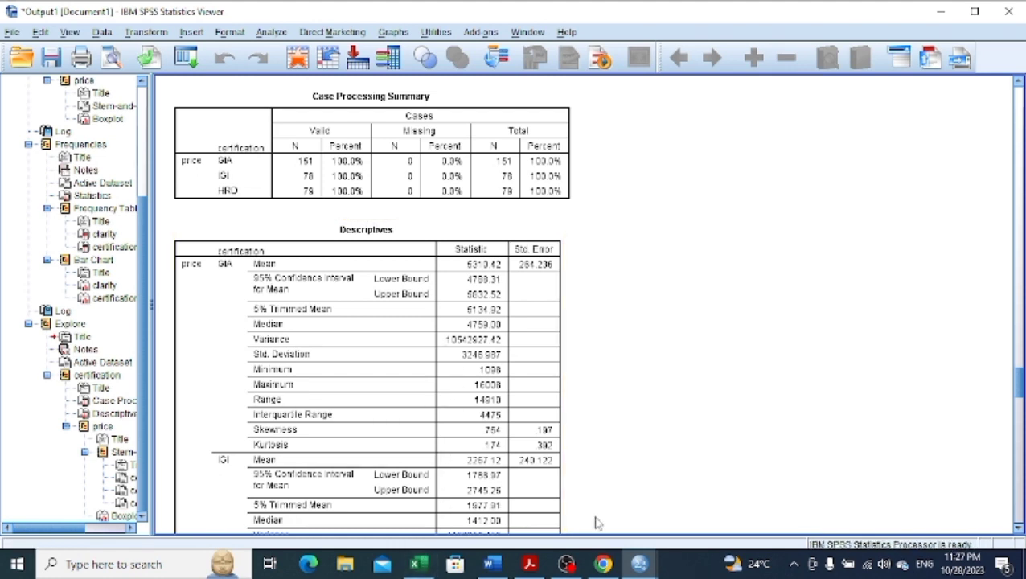
click(565, 471)
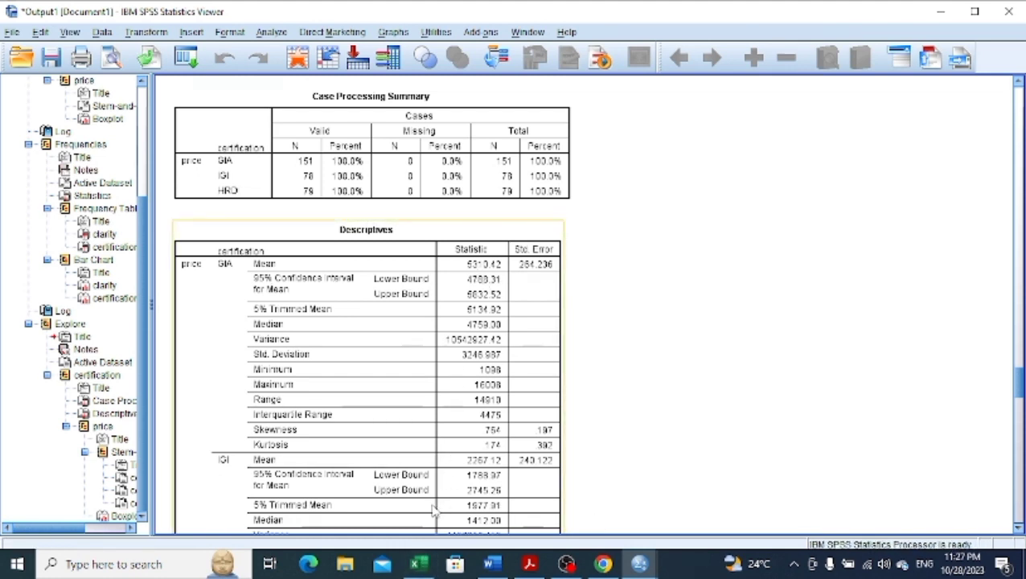
click(993, 507)
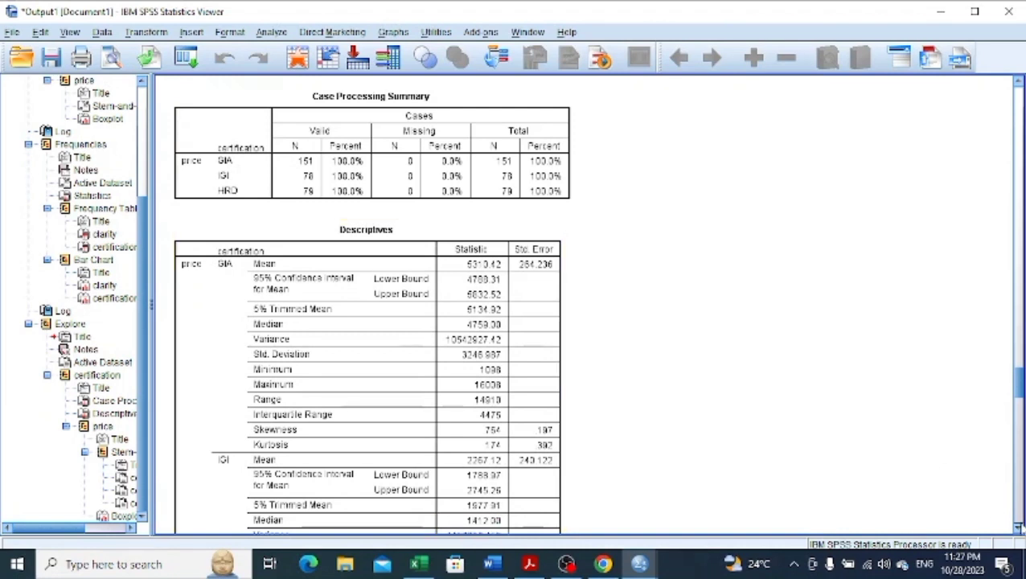
click(1018, 528)
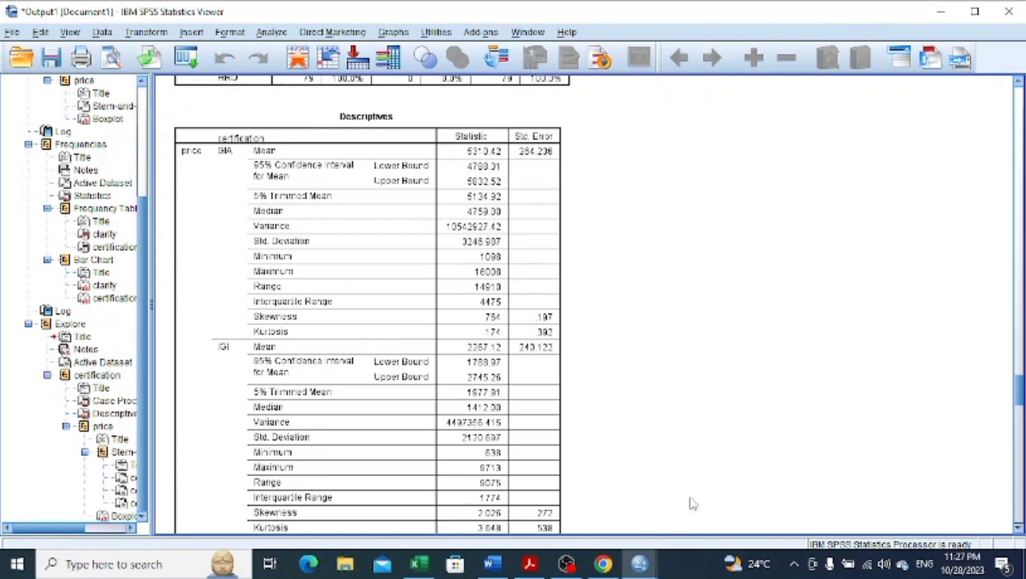
click(369, 329)
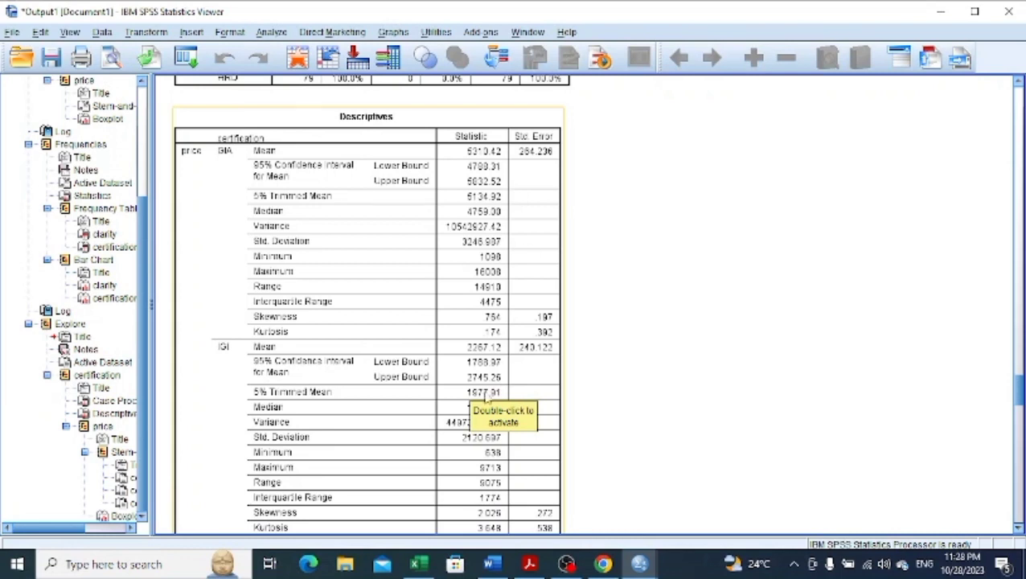
click(714, 397)
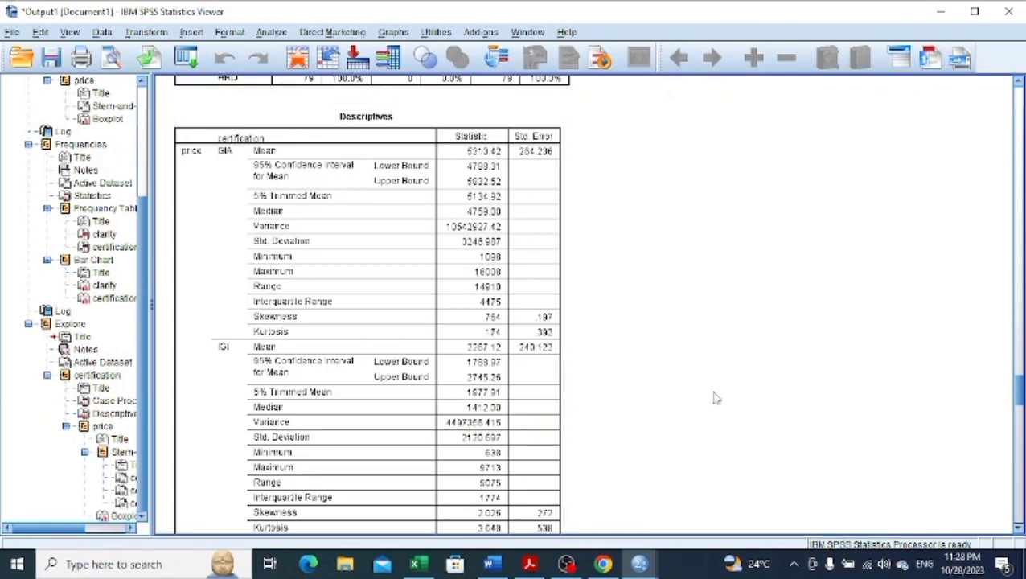
click(518, 421)
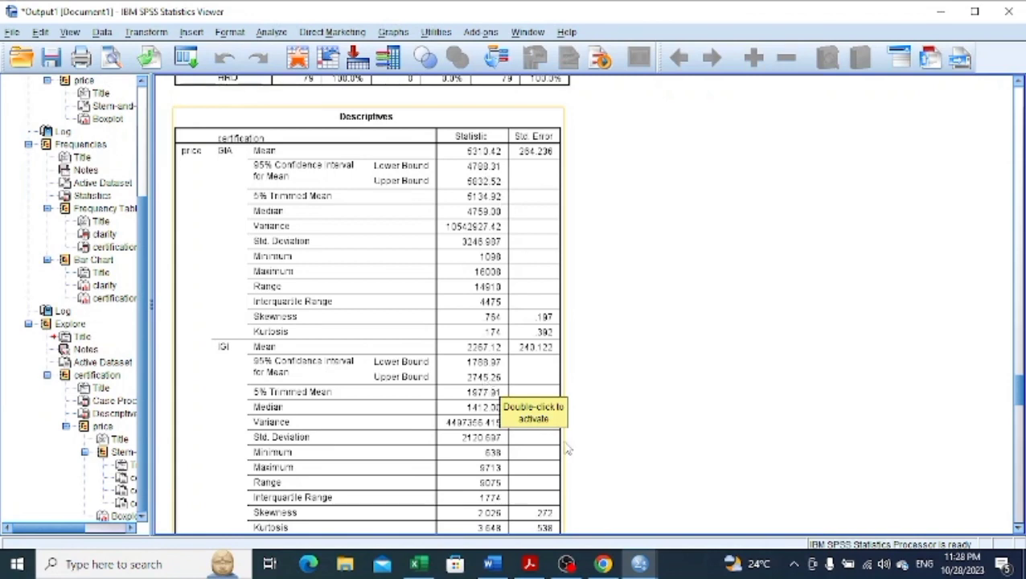
click(653, 434)
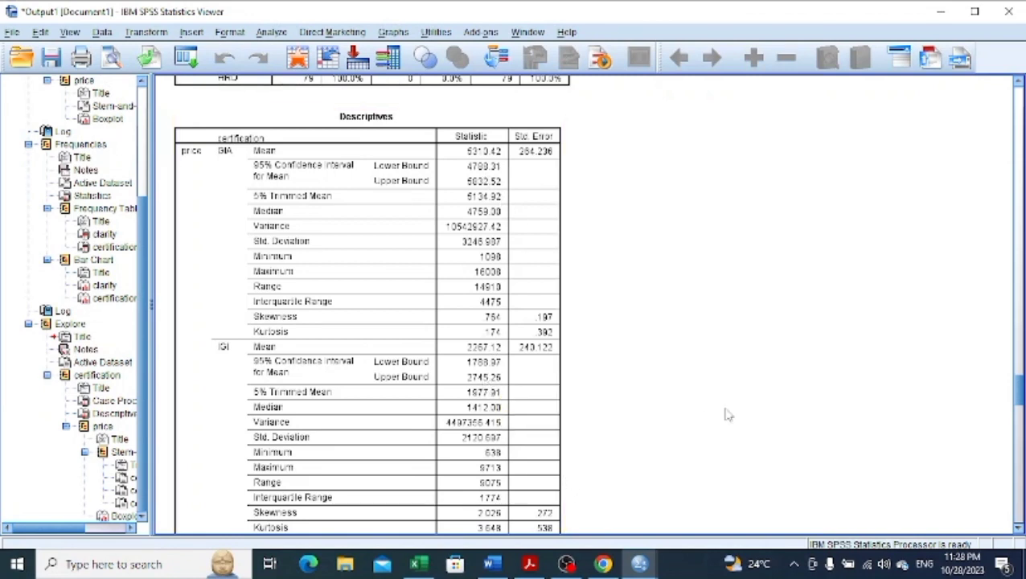
click(232, 418)
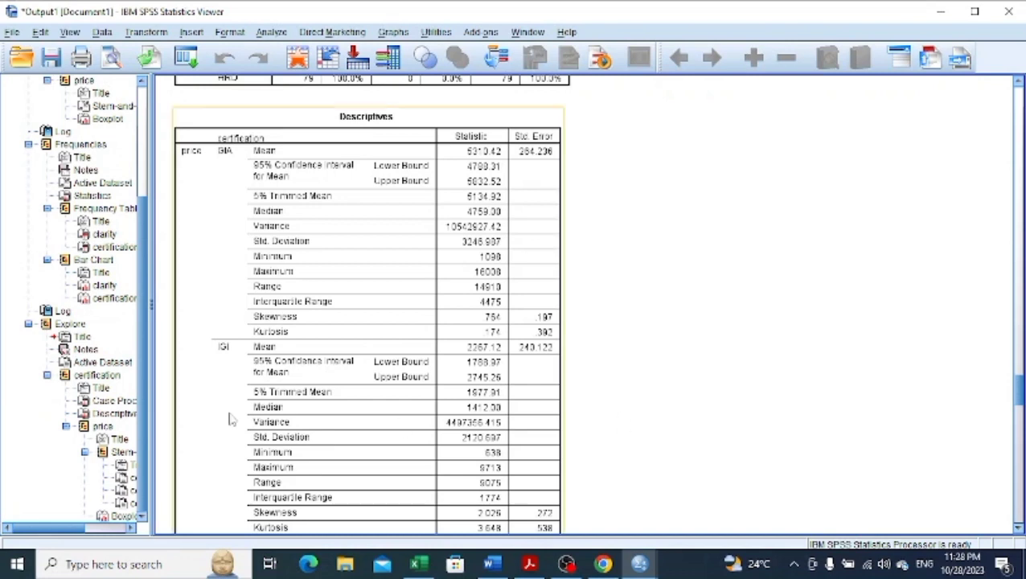
click(670, 287)
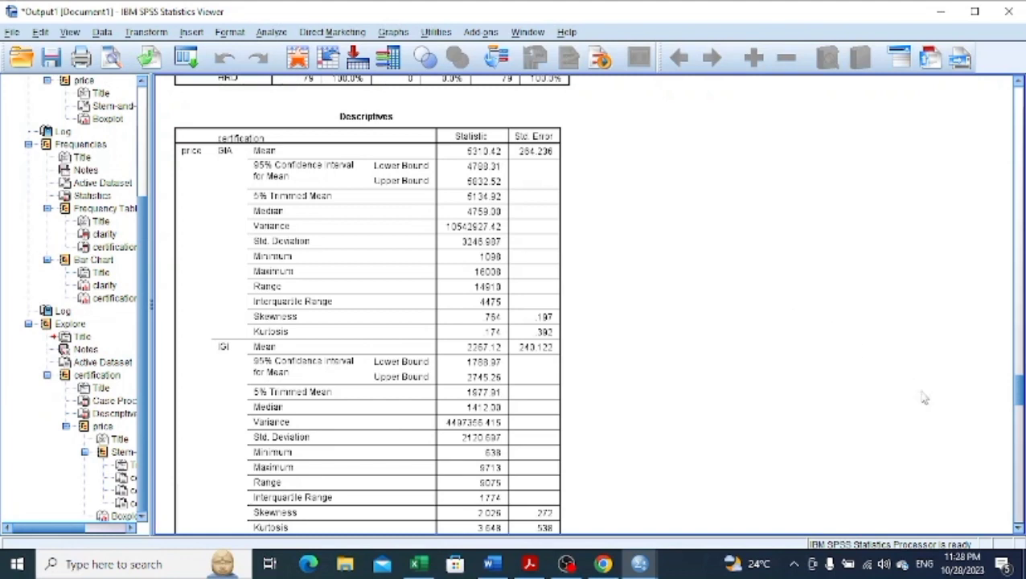
Examine the rest of the Descriptives table, comparing the HRD price statistics with those of GIA and IGI.
click(1018, 529)
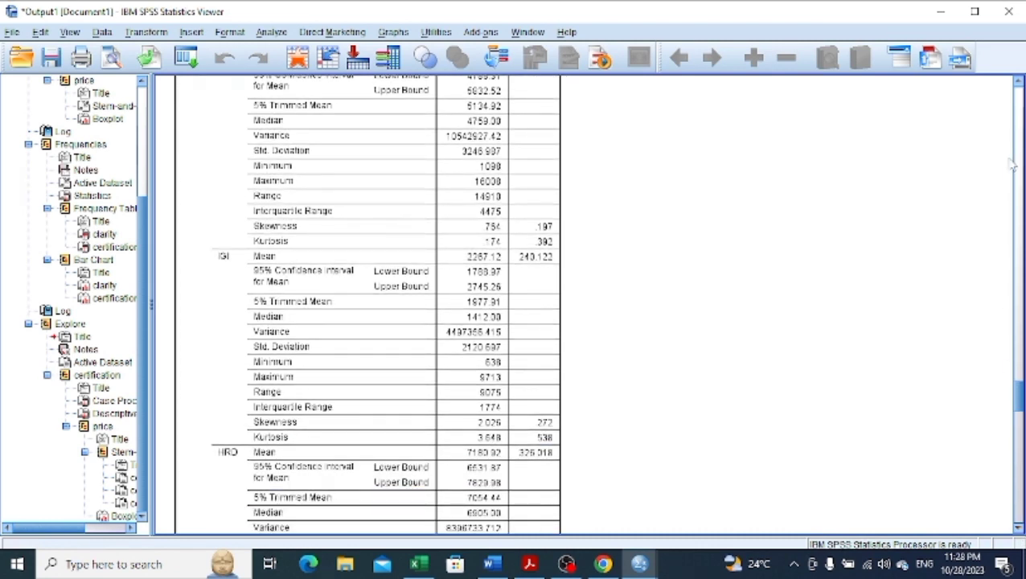
click(1019, 81)
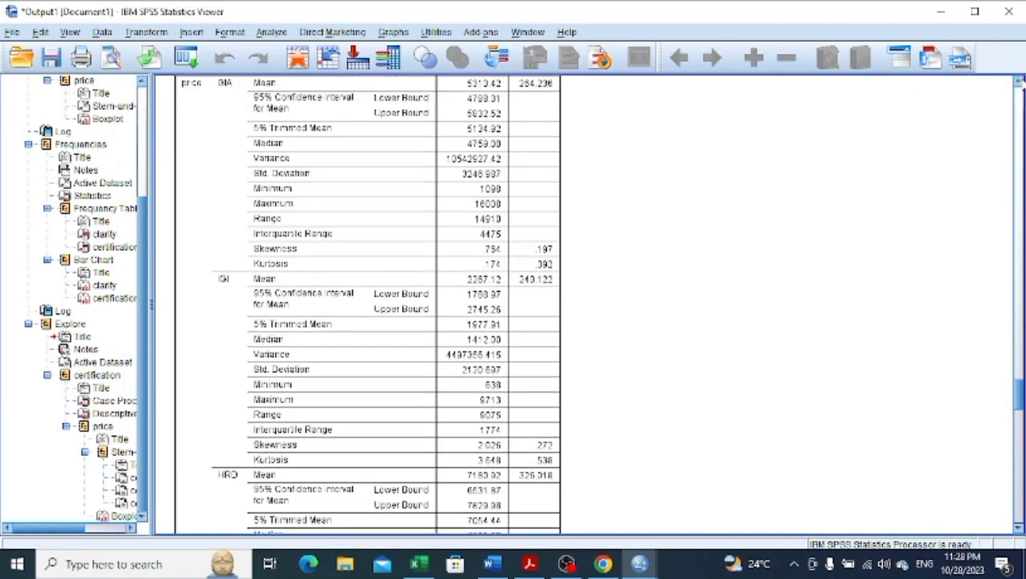
click(471, 492)
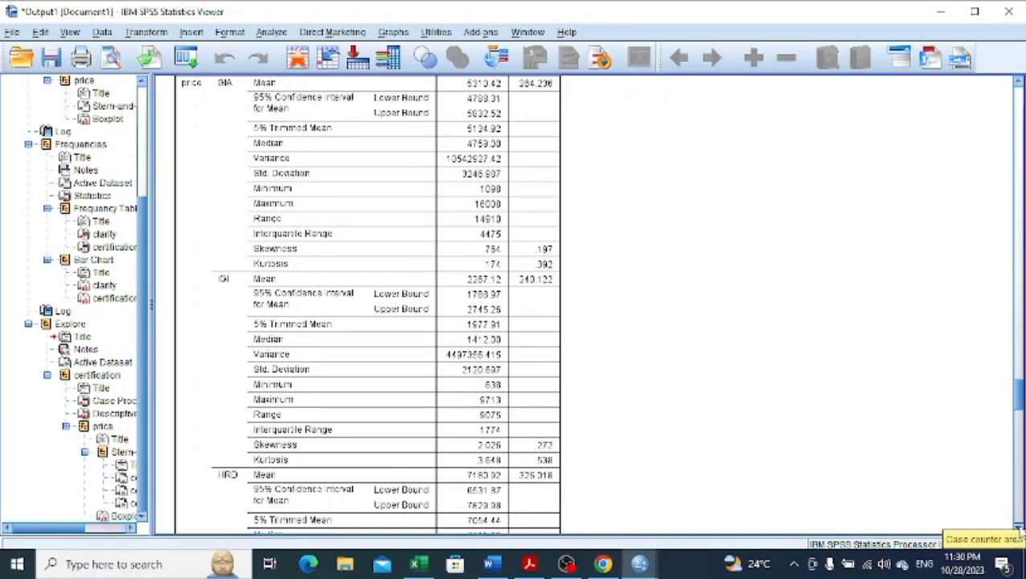
click(1019, 530)
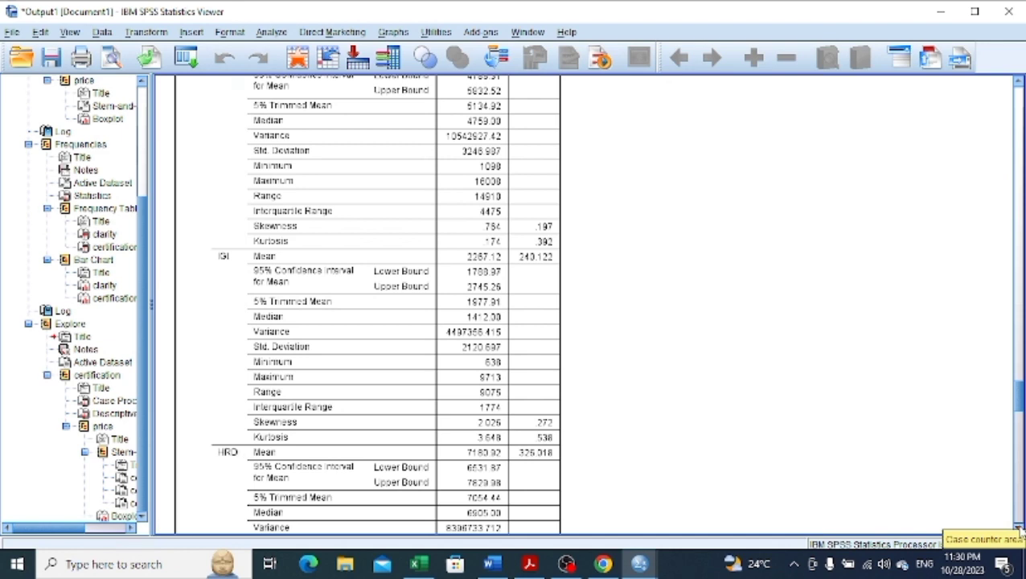
click(1019, 529)
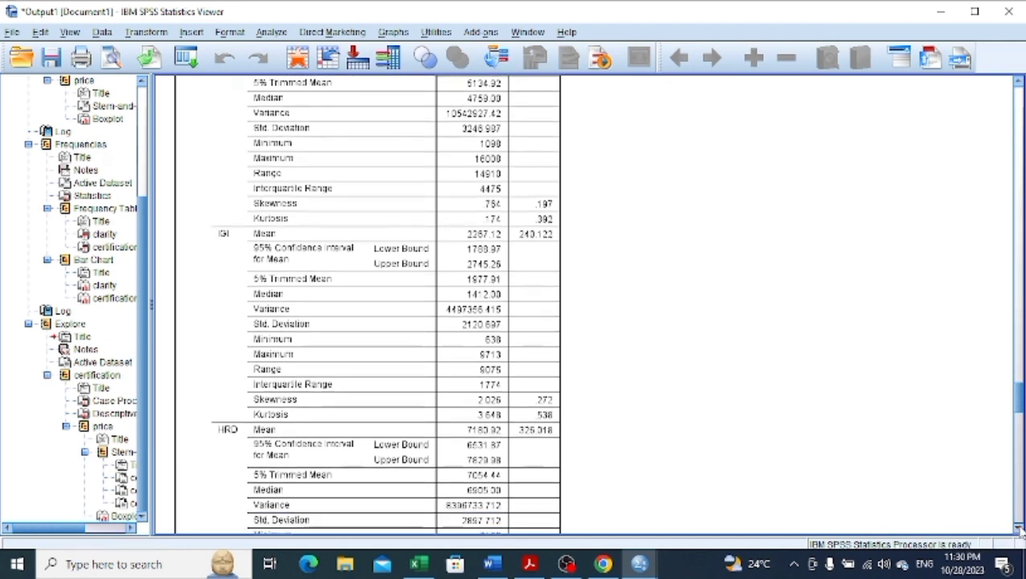
click(688, 458)
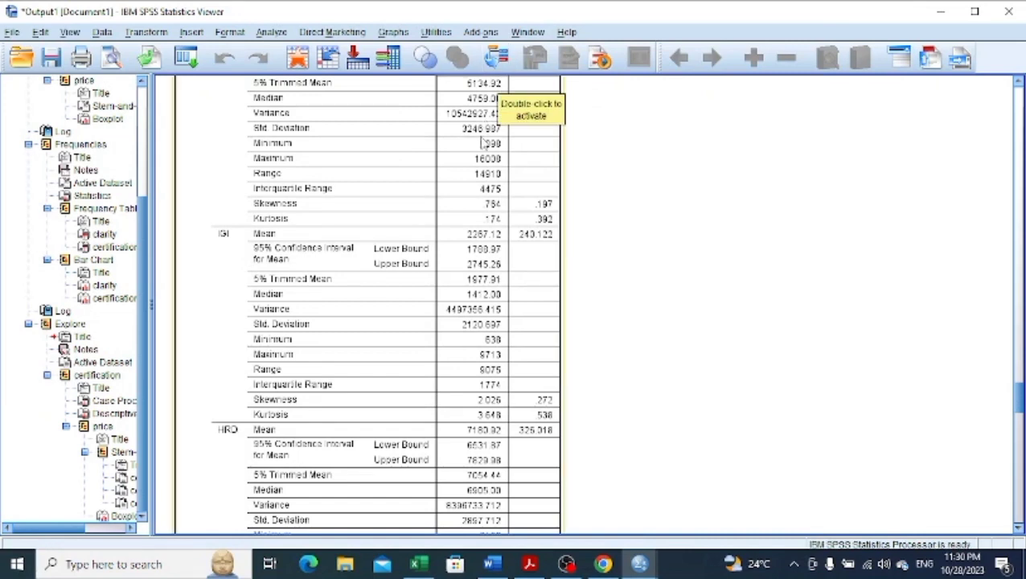
scroll(1021, 94, up, 3)
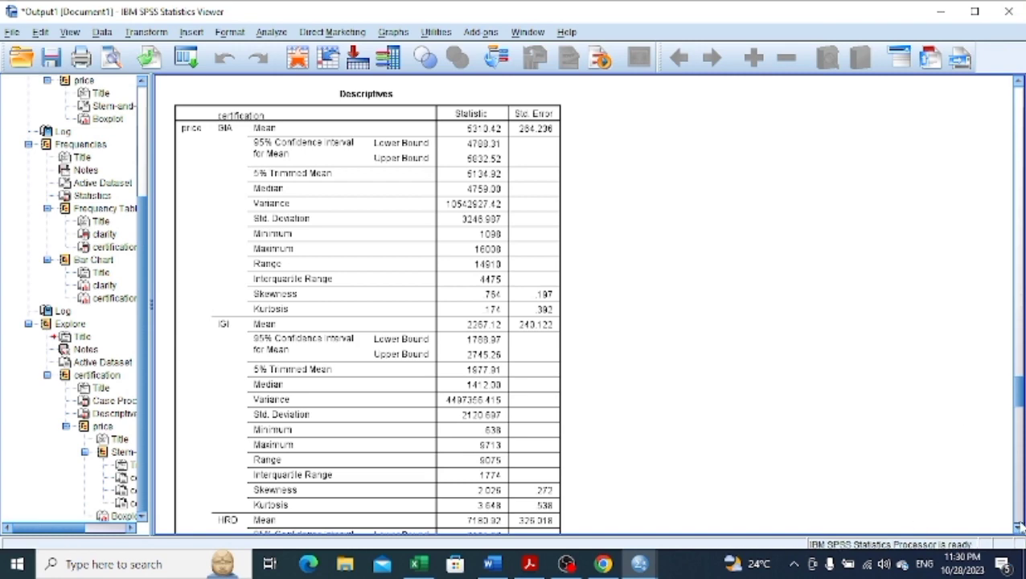
scroll(1018, 531, down, 5)
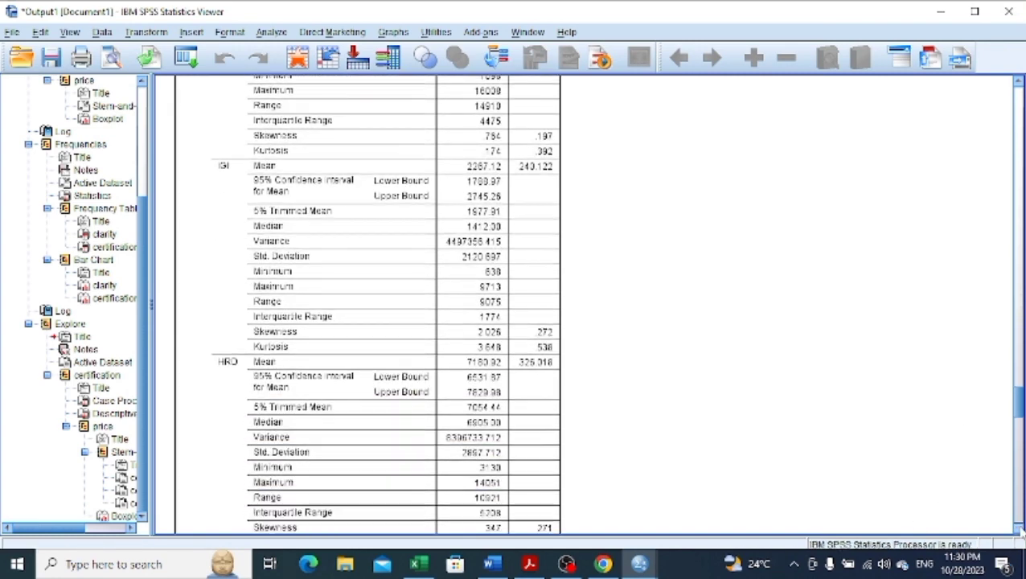
scroll(1018, 530, down, 1)
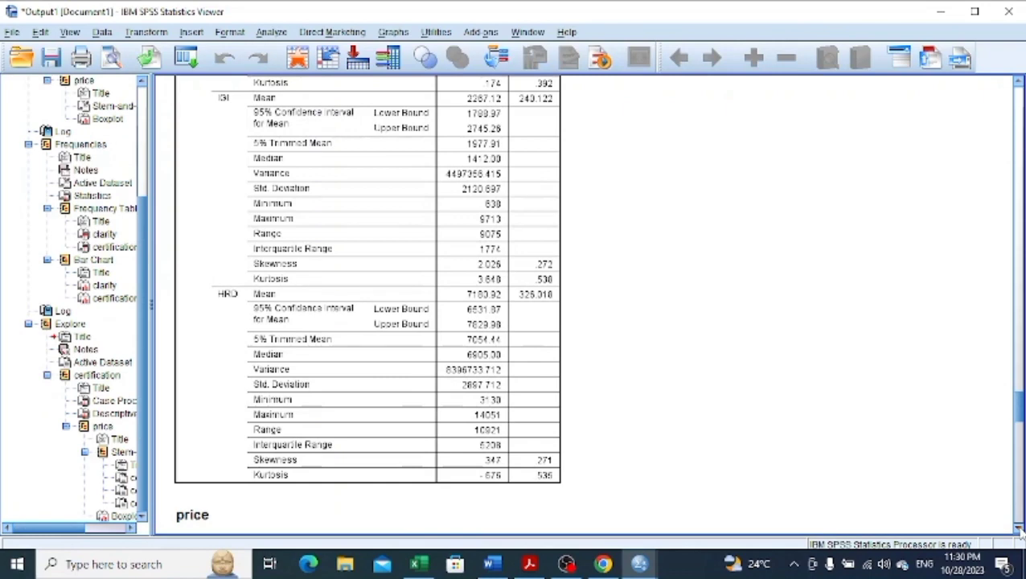
After checking the lab questions in Word, run Explore in SPSS on price with colour replacing certification as the factor.
click(494, 565)
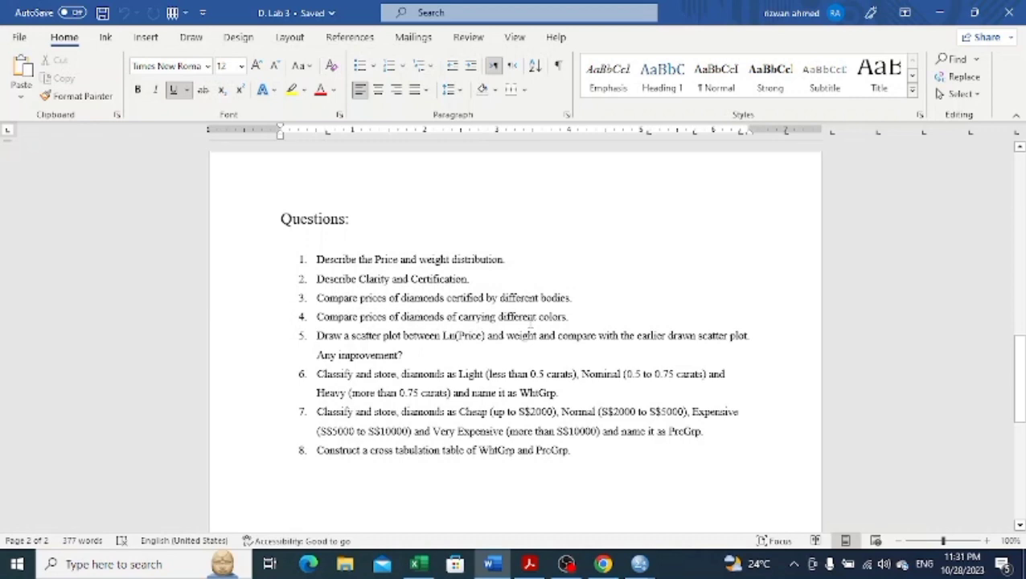
click(641, 568)
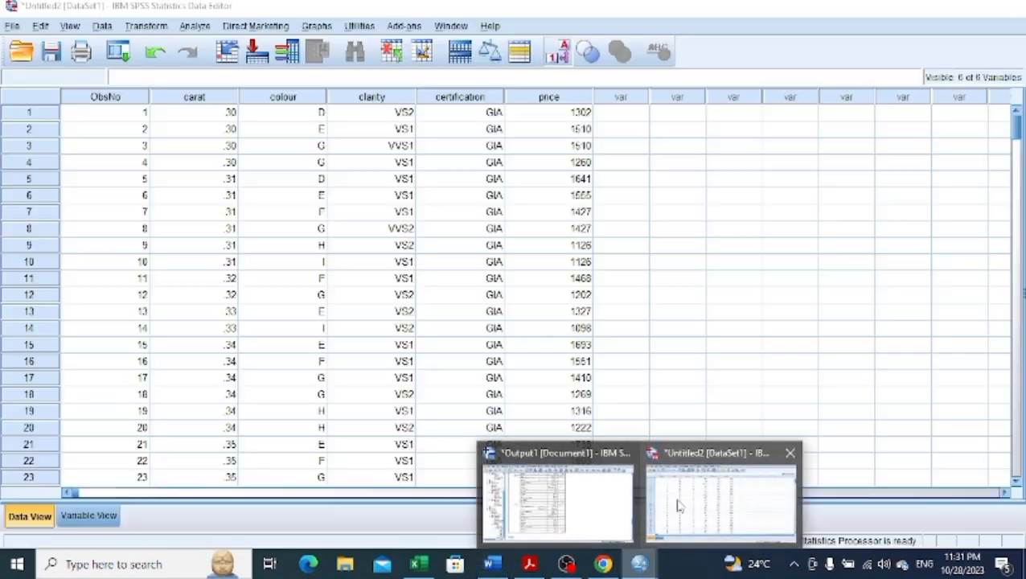
click(708, 495)
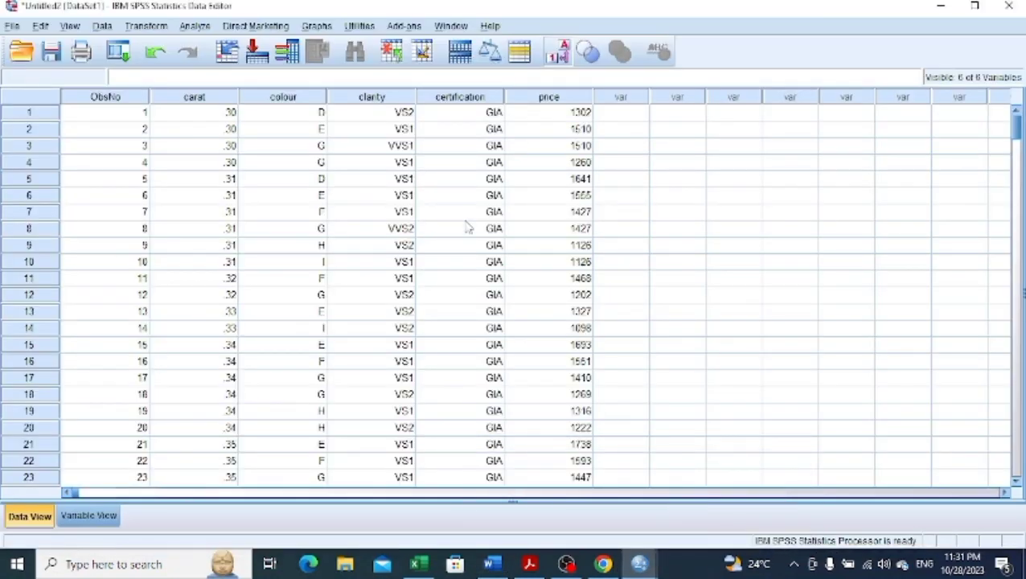
click(207, 28)
mouse_move(233, 69)
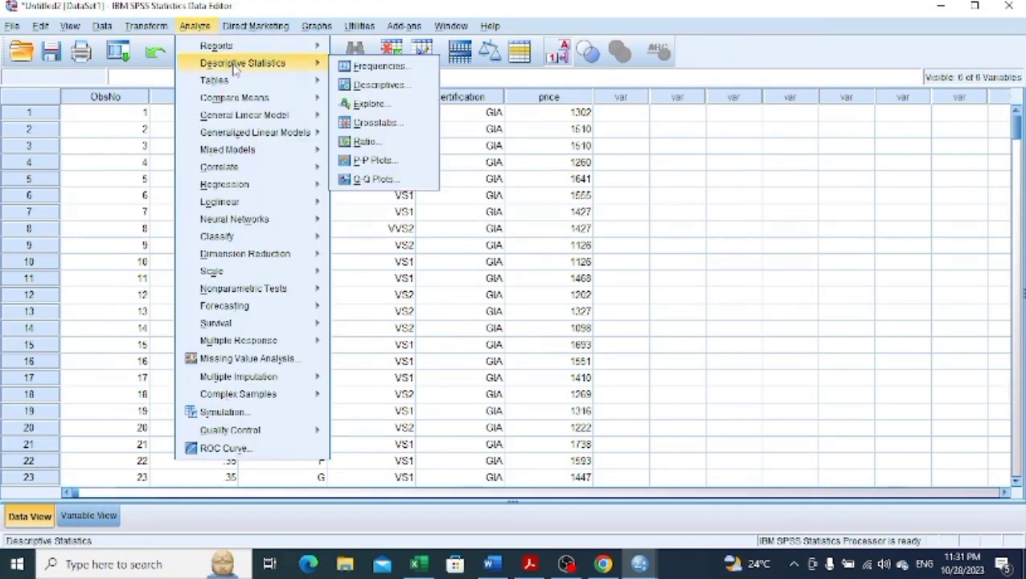
click(366, 104)
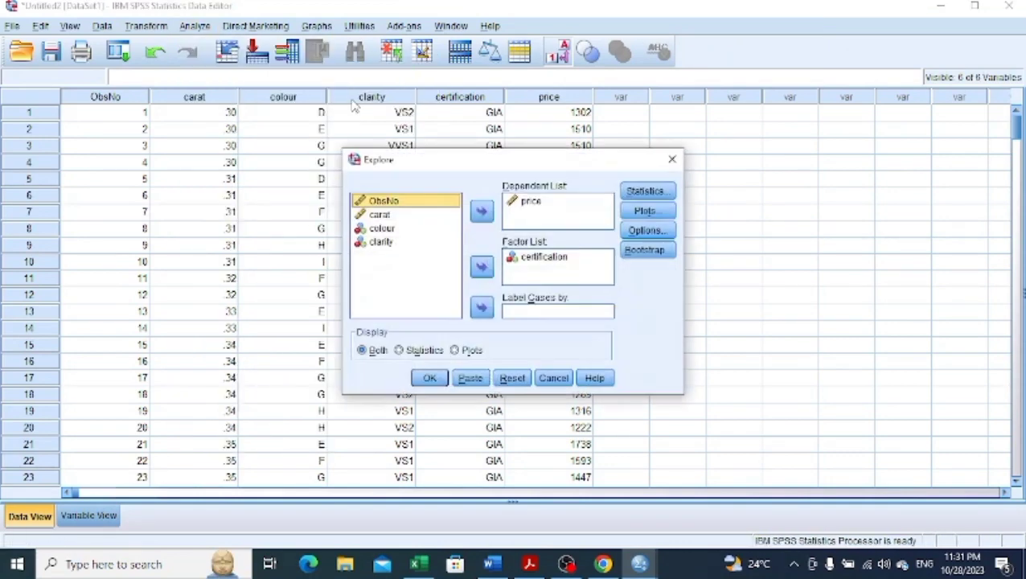
click(533, 262)
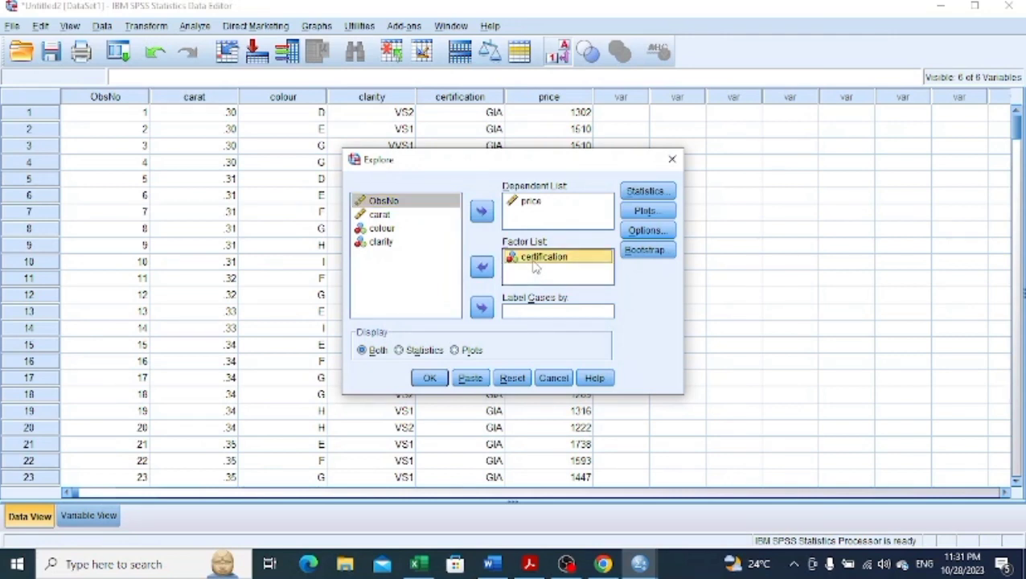
click(481, 266)
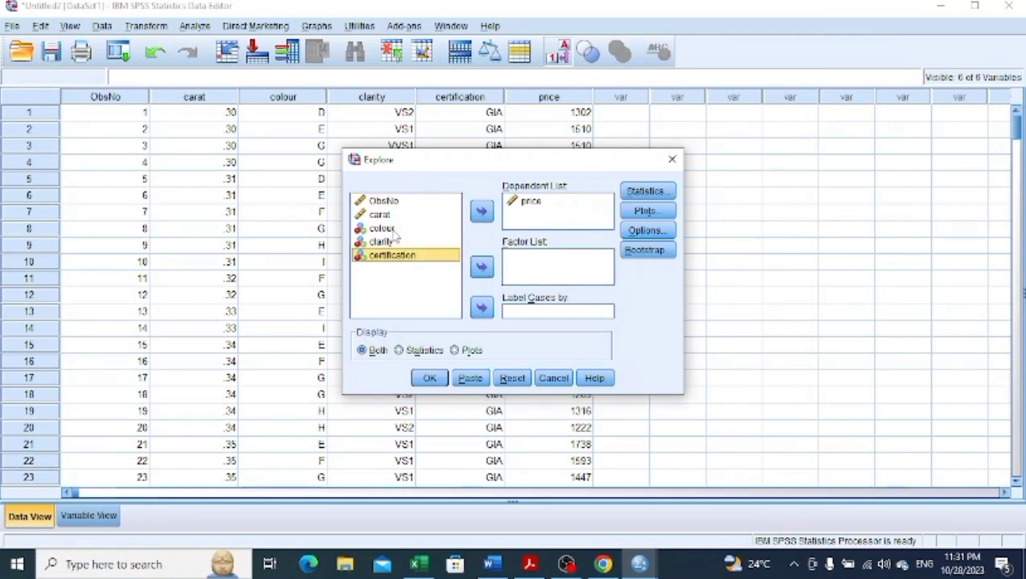
click(393, 230)
click(482, 266)
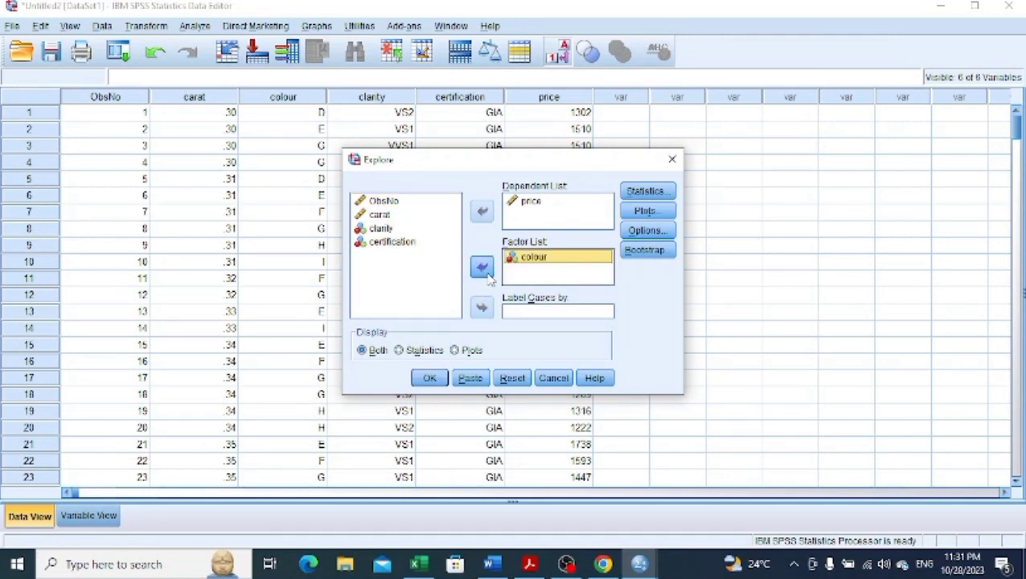
click(429, 378)
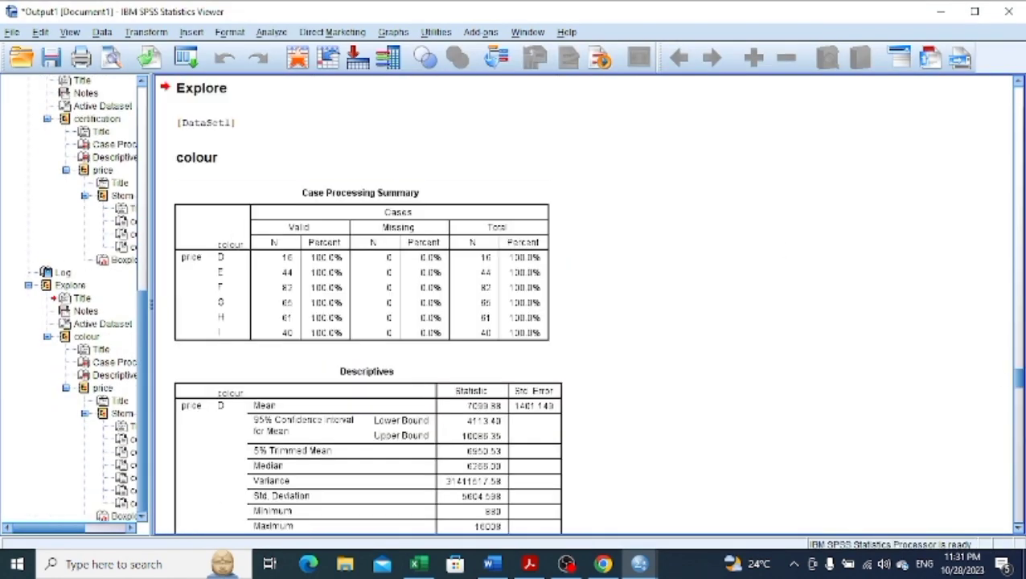
Look through the price Descriptives and stem-and-leaf plots by colour, down to the boxplots.
click(1020, 492)
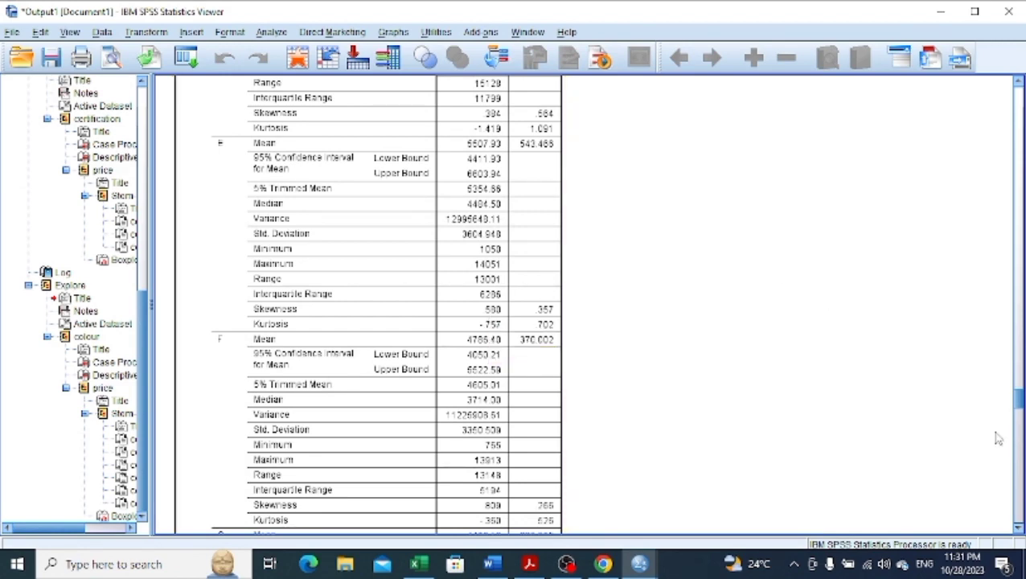
click(1020, 475)
click(1019, 474)
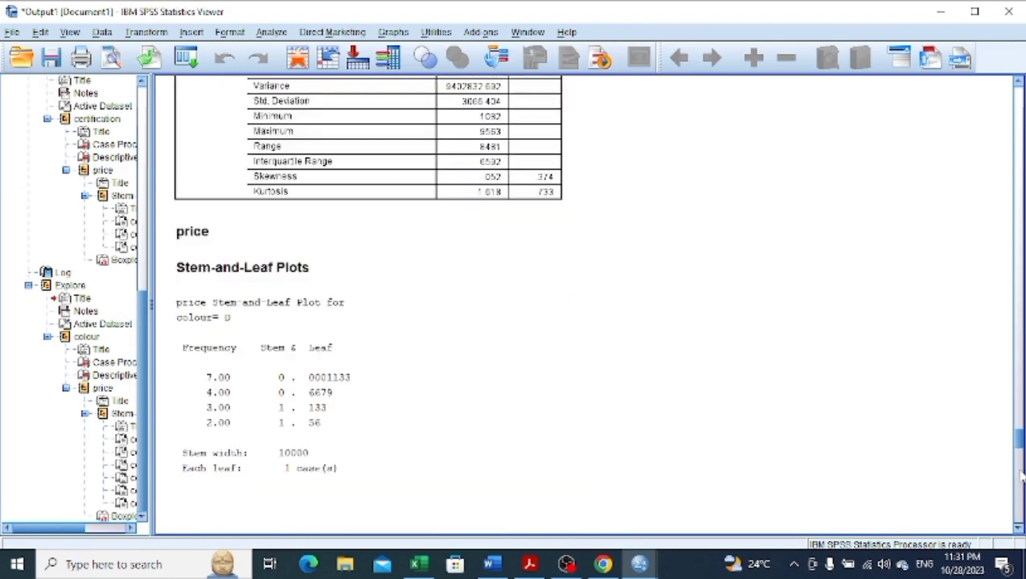
click(1019, 475)
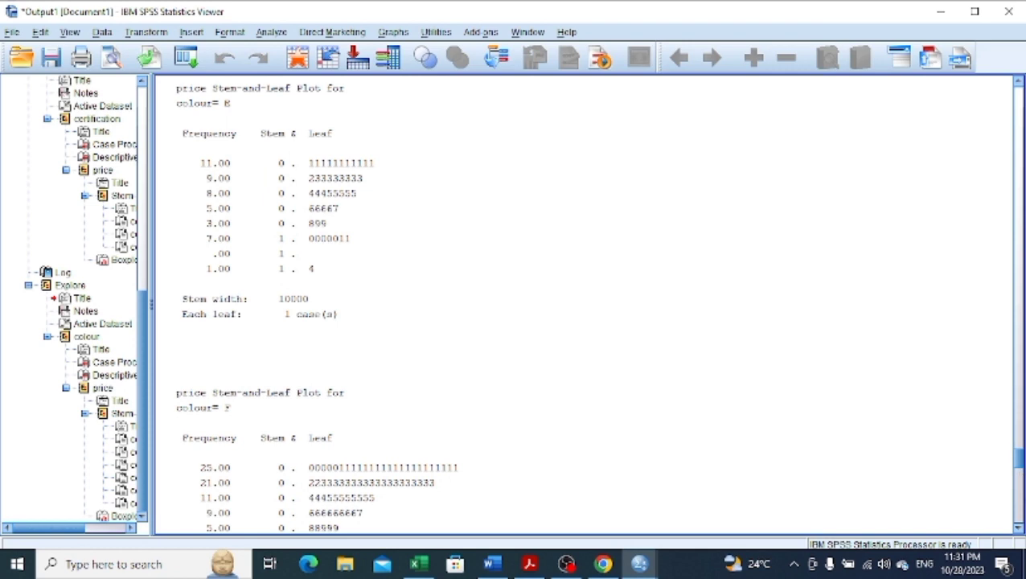
click(1018, 500)
click(1020, 515)
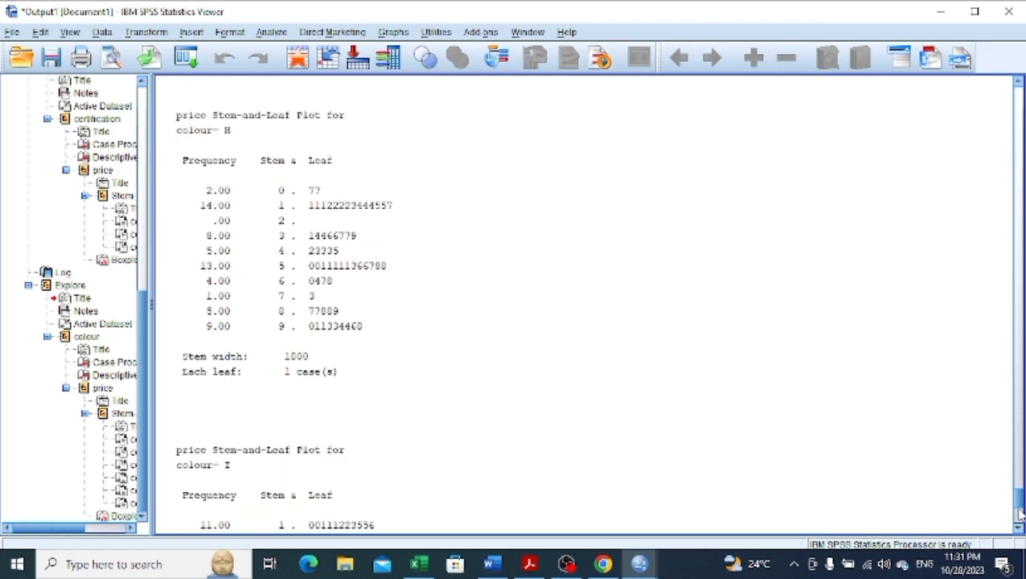
click(1019, 514)
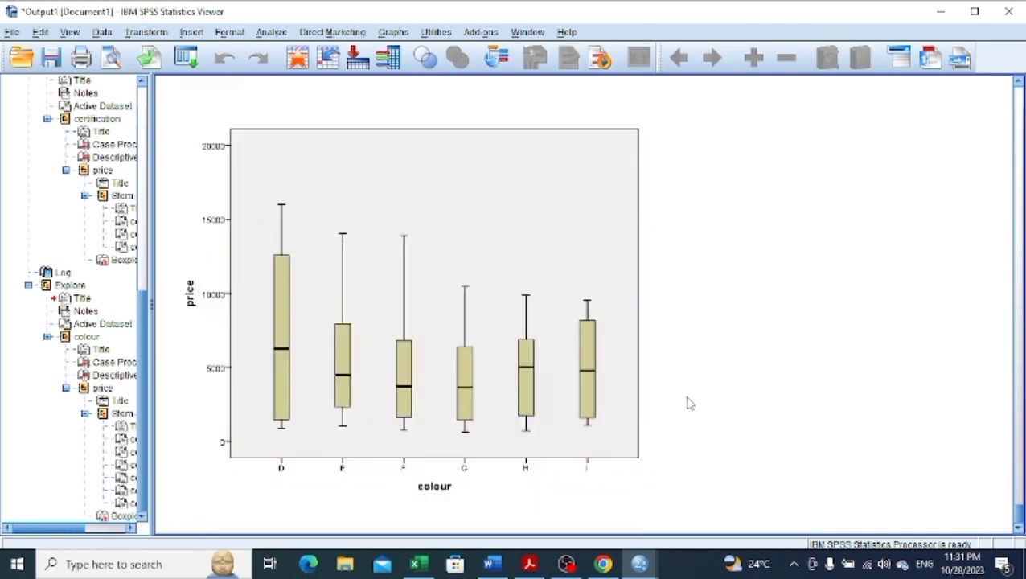
Compare the price boxplots across diamond colours D to I, checking their medians, spreads and whiskers.
click(527, 381)
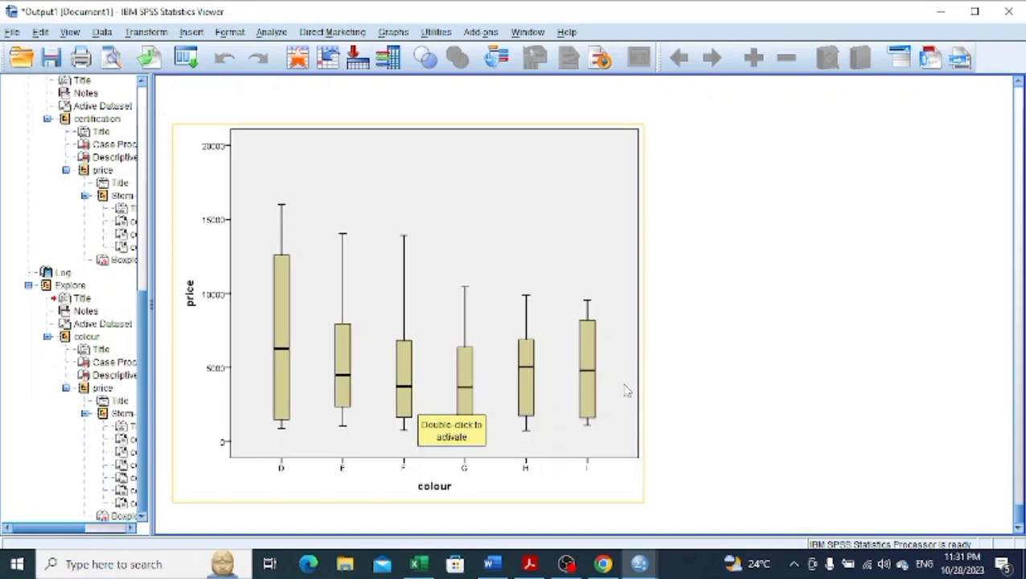
click(852, 383)
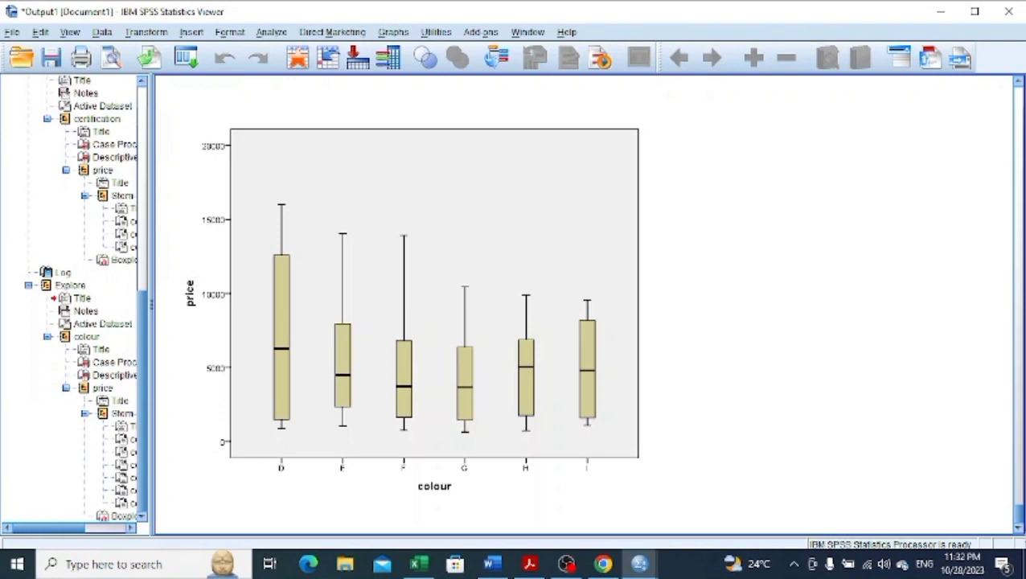
click(413, 429)
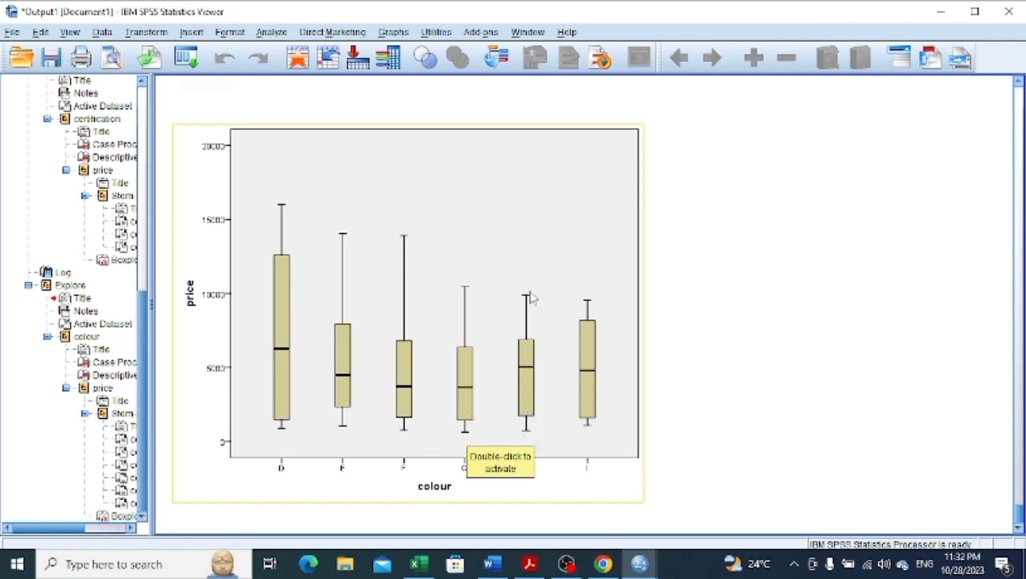
click(526, 406)
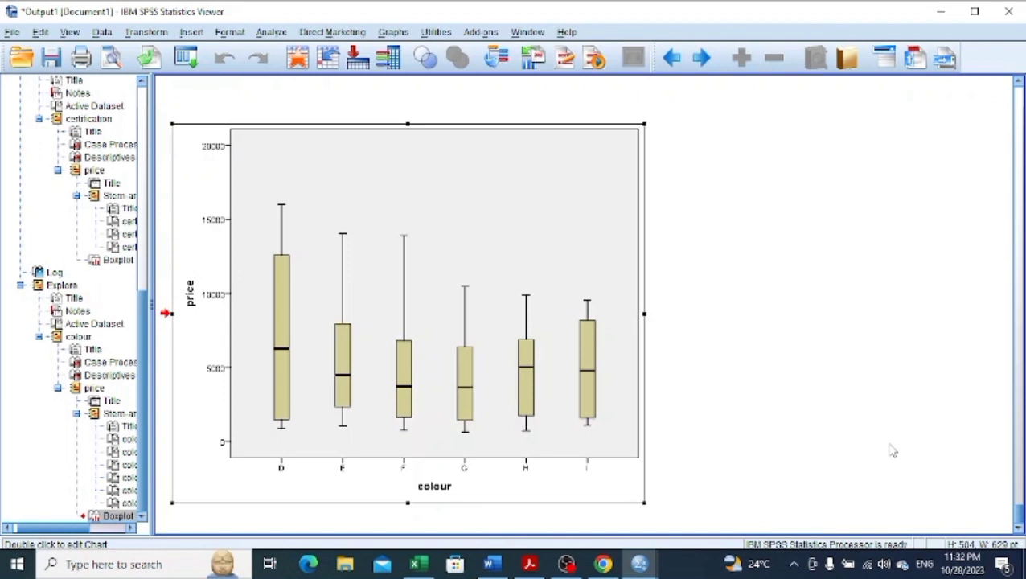
click(798, 334)
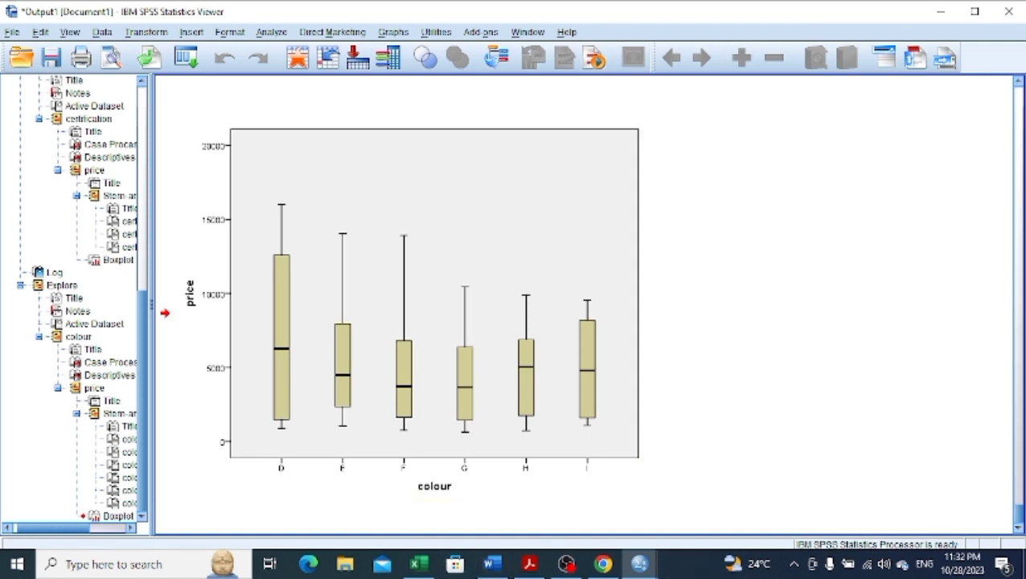
Return to the price Descriptives by colour and review the statistics from colour I back to colour D.
scroll(1017, 157, up, 15)
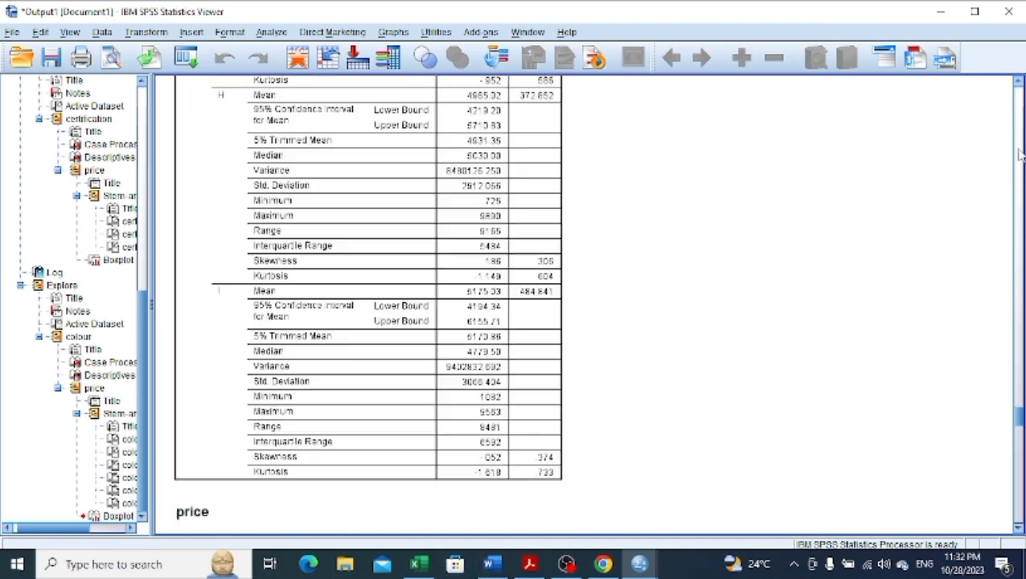
scroll(1019, 156, up, 8)
scroll(1019, 156, up, 8)
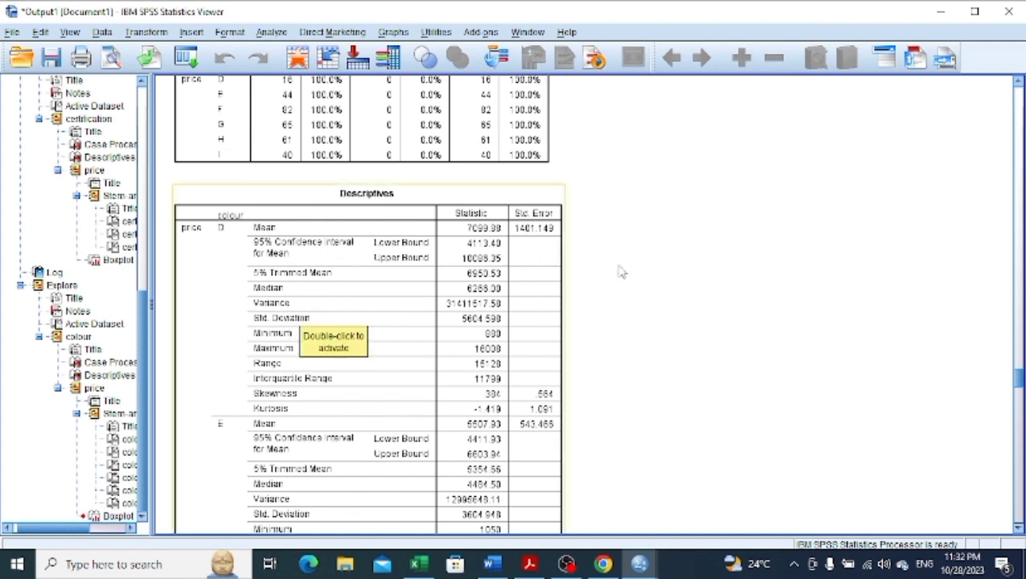
In the Word lab document, insert a new question 5 after the colours question: "Draw a scatter plot between price and weight".
click(496, 565)
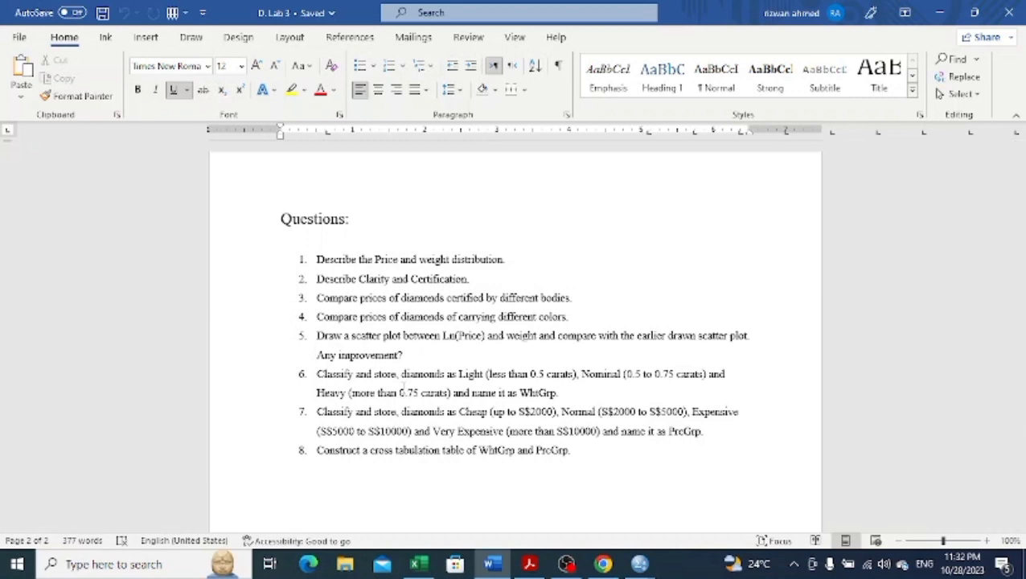
click(583, 316)
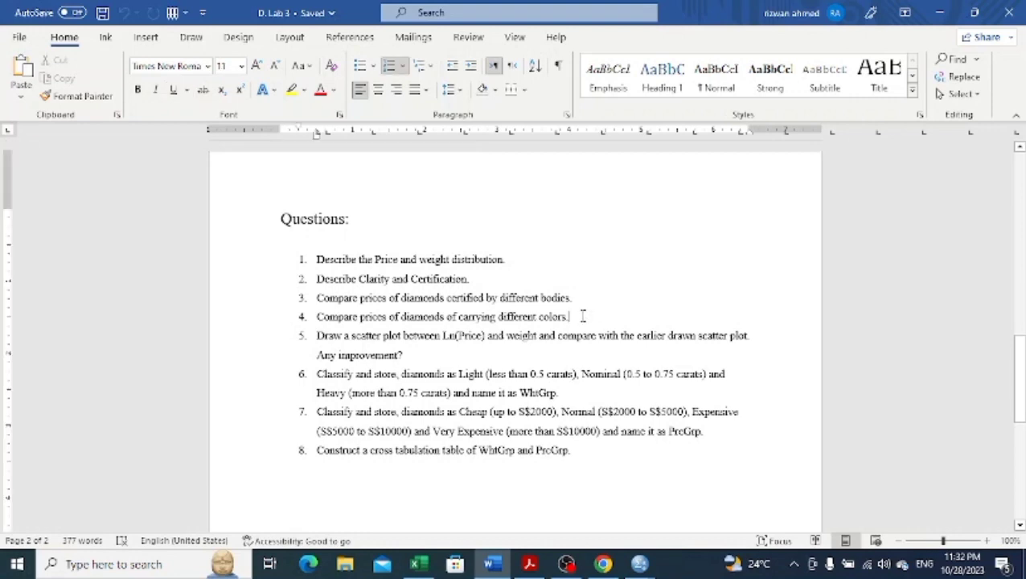
key(Return)
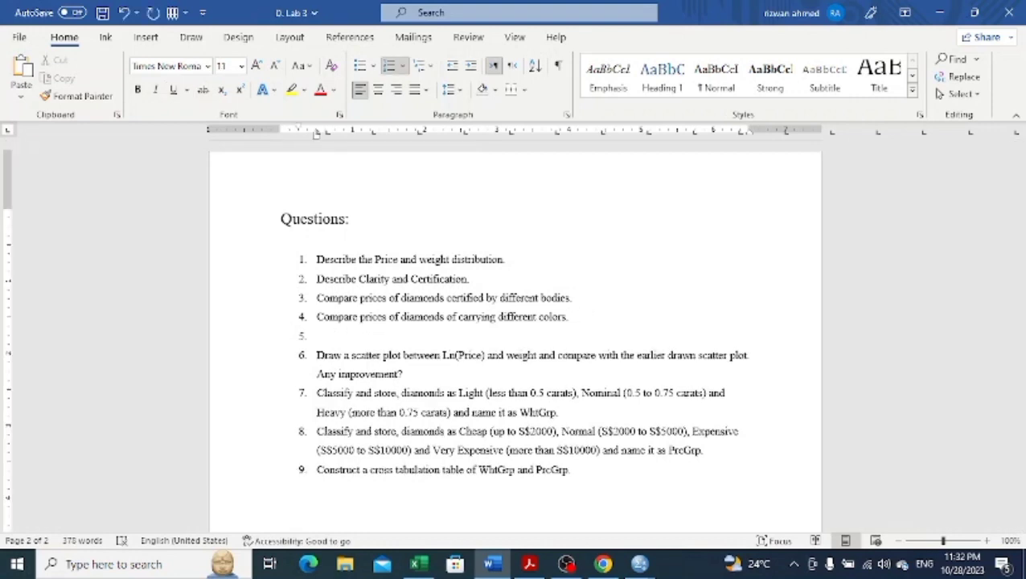
text(Draw a scatter d)
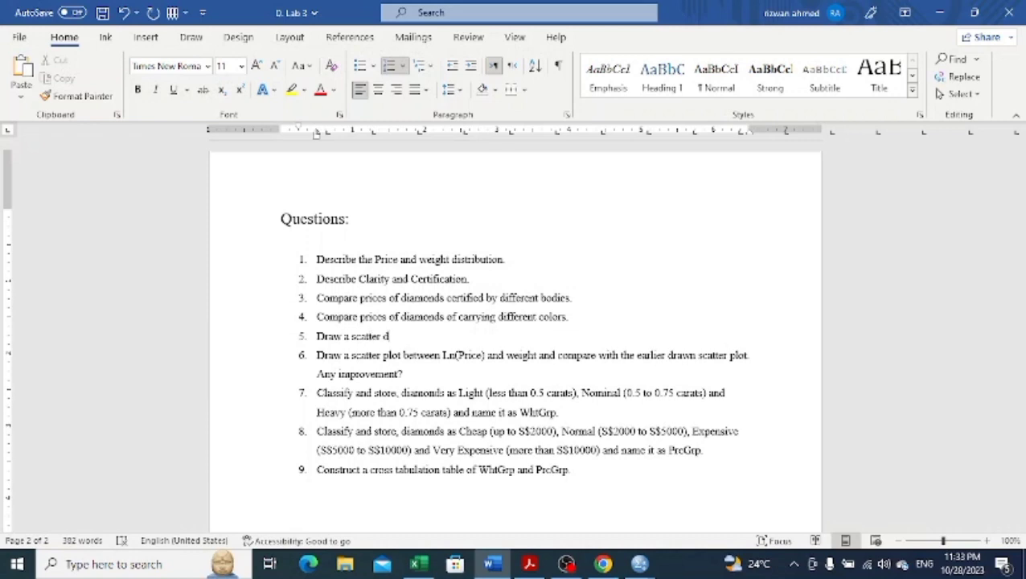
key(BackSpace)
text(plot between pric)
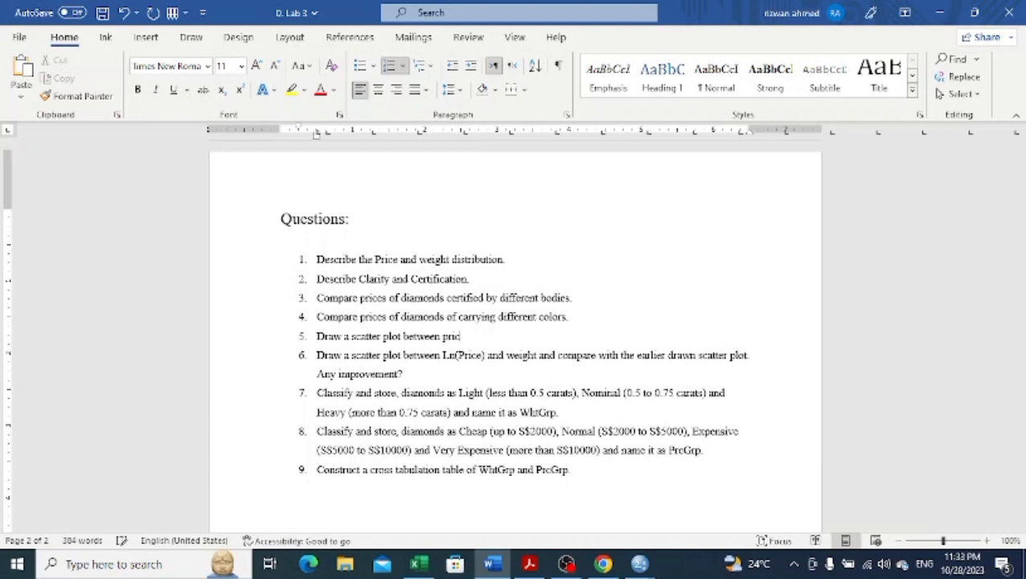
text(e and weight)
key(Return)
key(BackSpace)
key(BackSpace)
key(BackSpace)
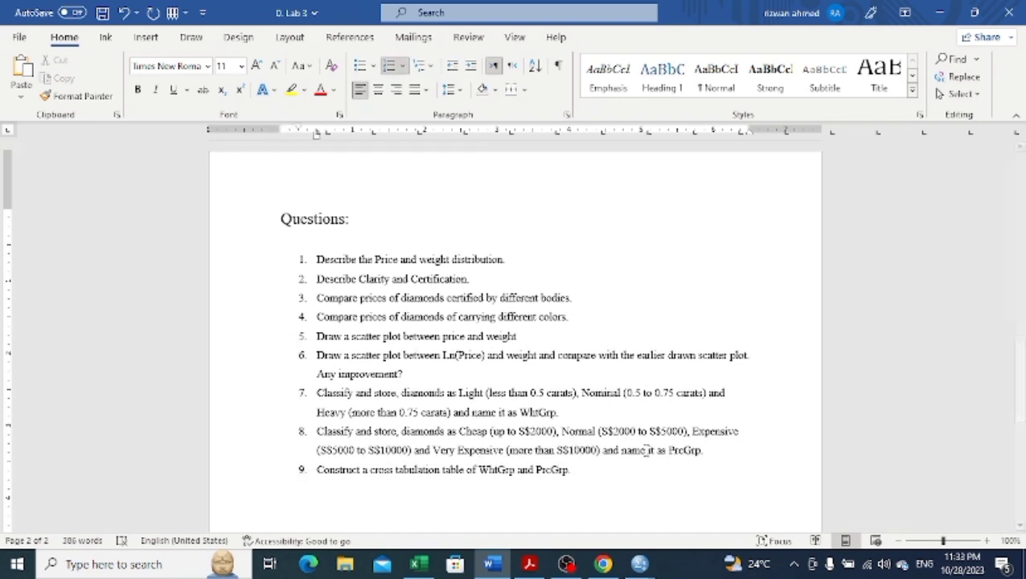
Switch to the SPSS data set and create a simple scatter plot with price on the Y axis and carat on the X axis.
click(640, 565)
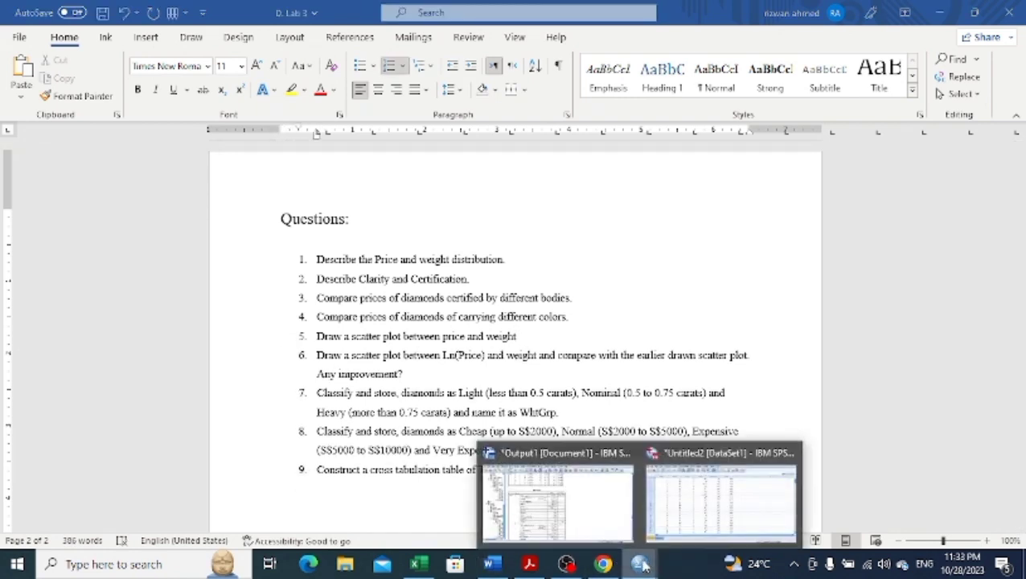
click(692, 505)
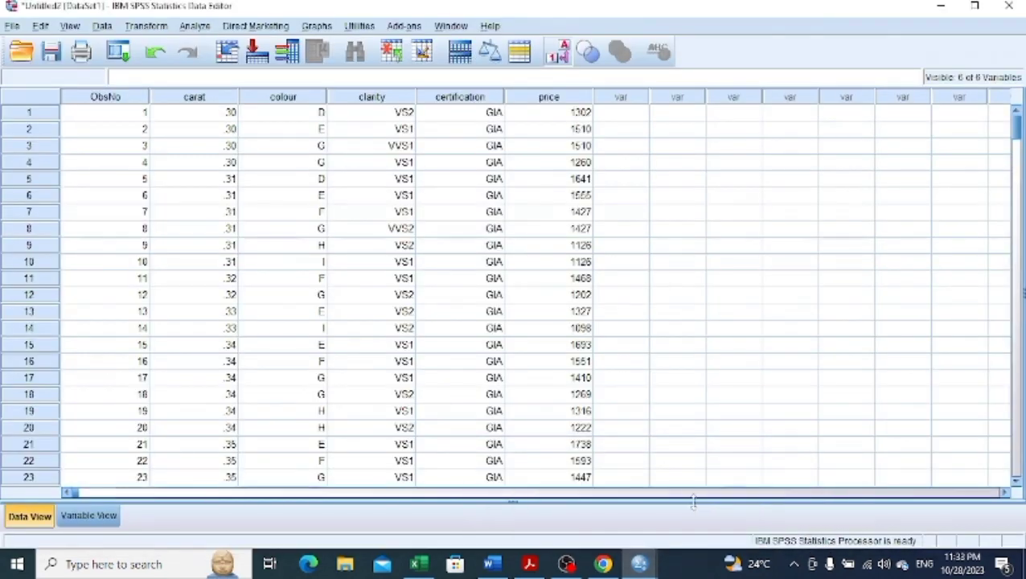
click(205, 28)
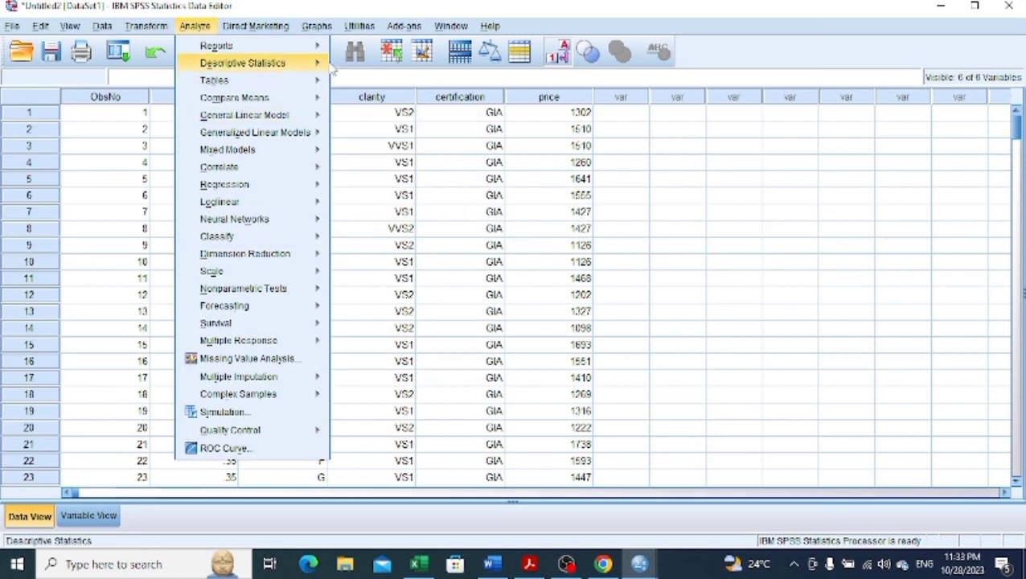
mouse_move(320, 28)
mouse_move(352, 85)
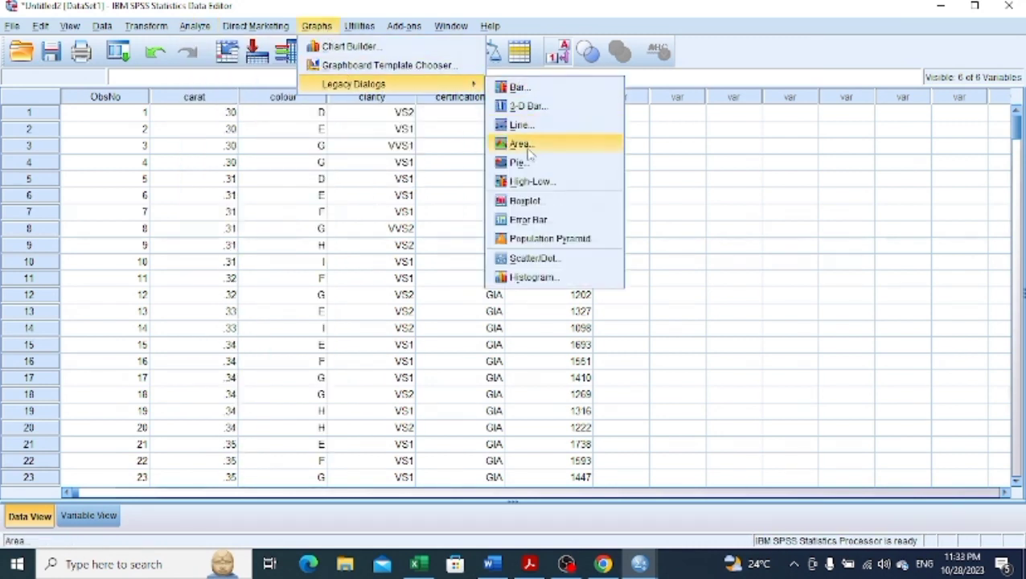
click(533, 258)
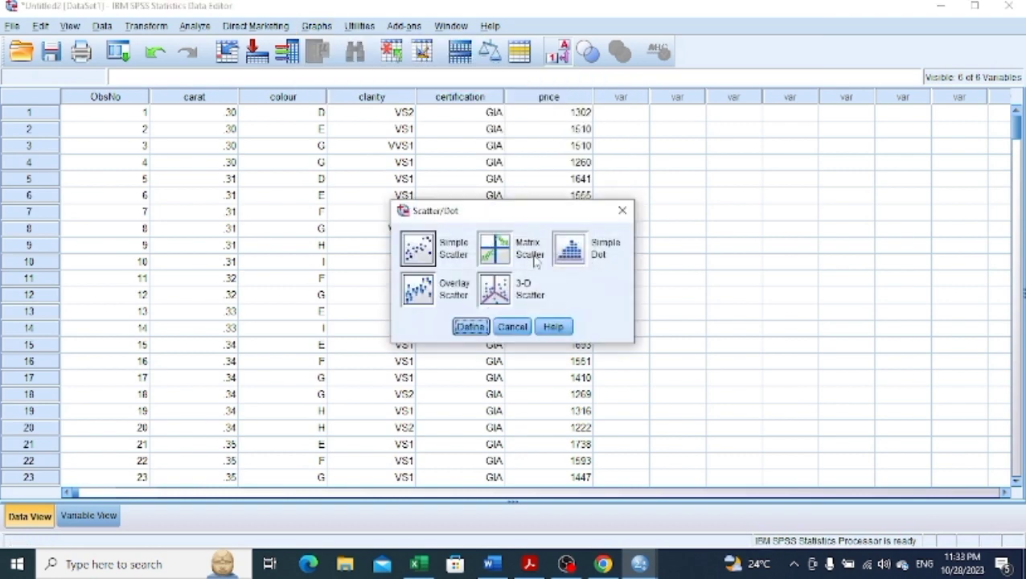
click(428, 260)
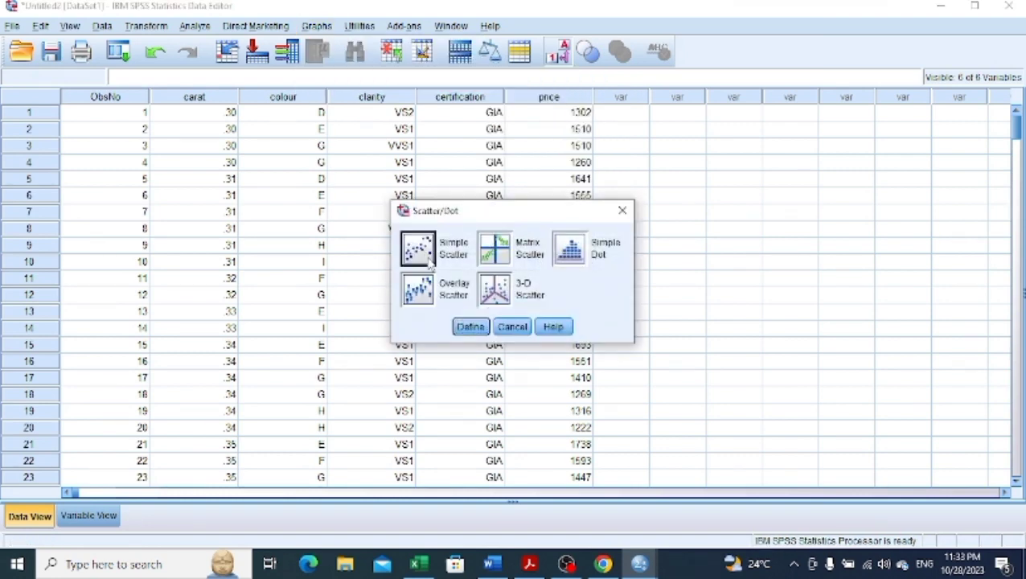
click(471, 328)
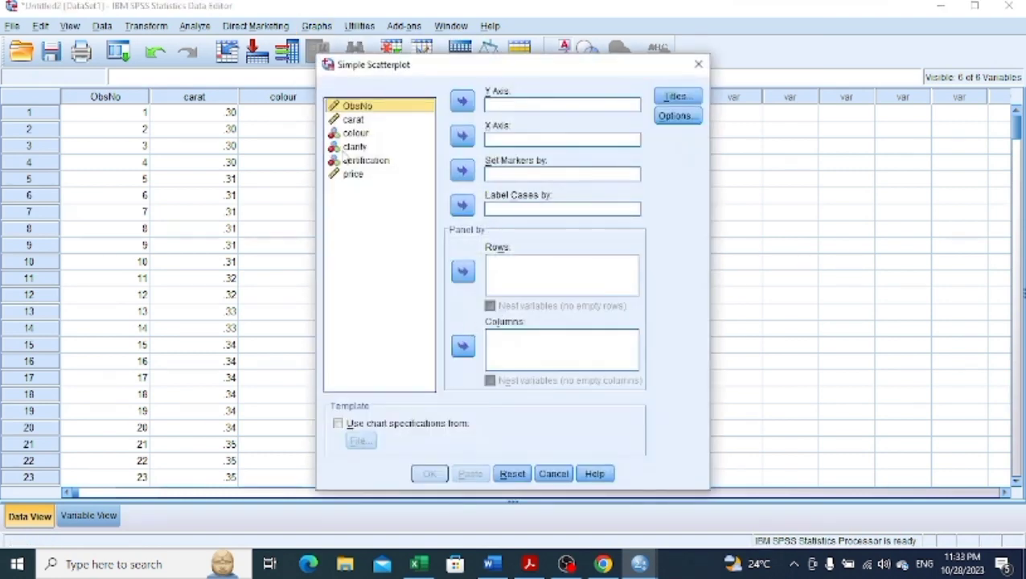
click(351, 177)
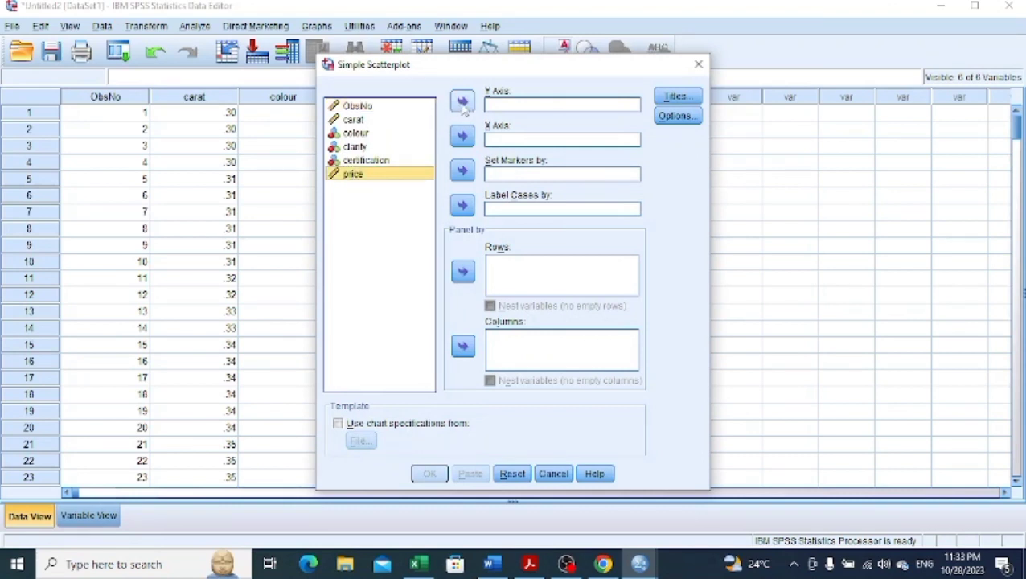
click(463, 103)
click(366, 120)
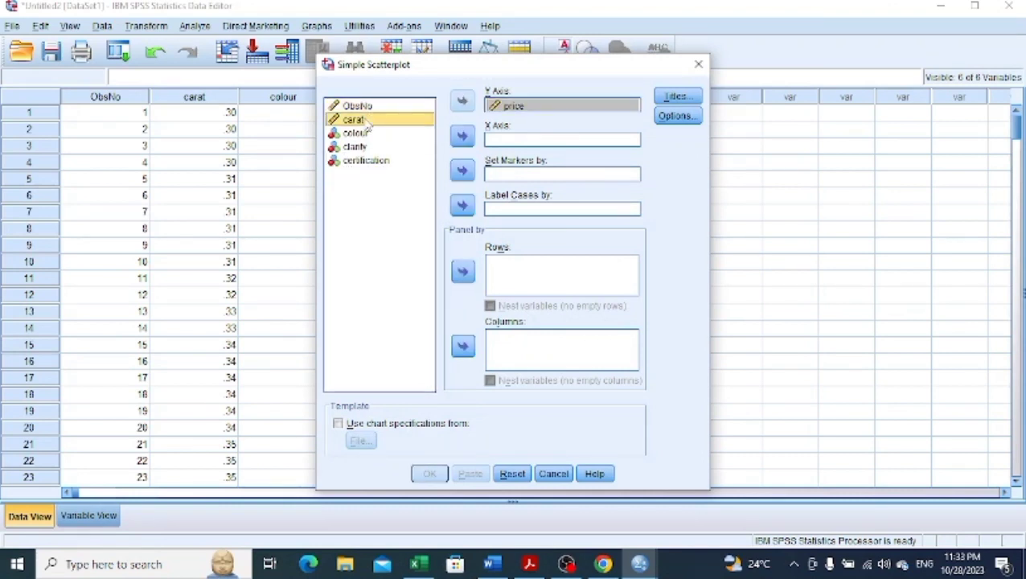
click(463, 137)
click(431, 474)
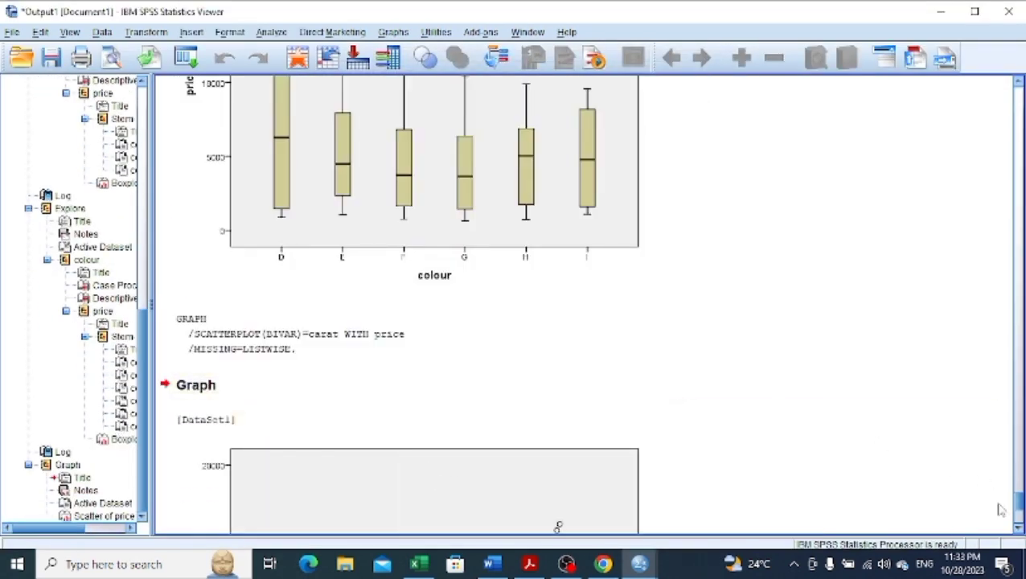
Examine the scatter plot of price against carat, checking the direction, shape and spread of the points as weight increases.
click(1018, 527)
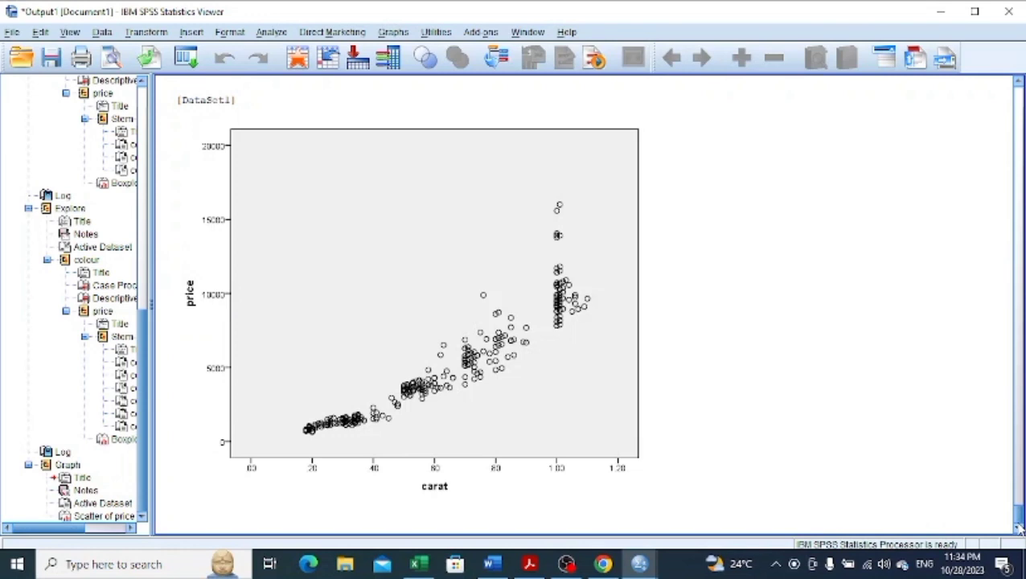
right_click(1016, 526)
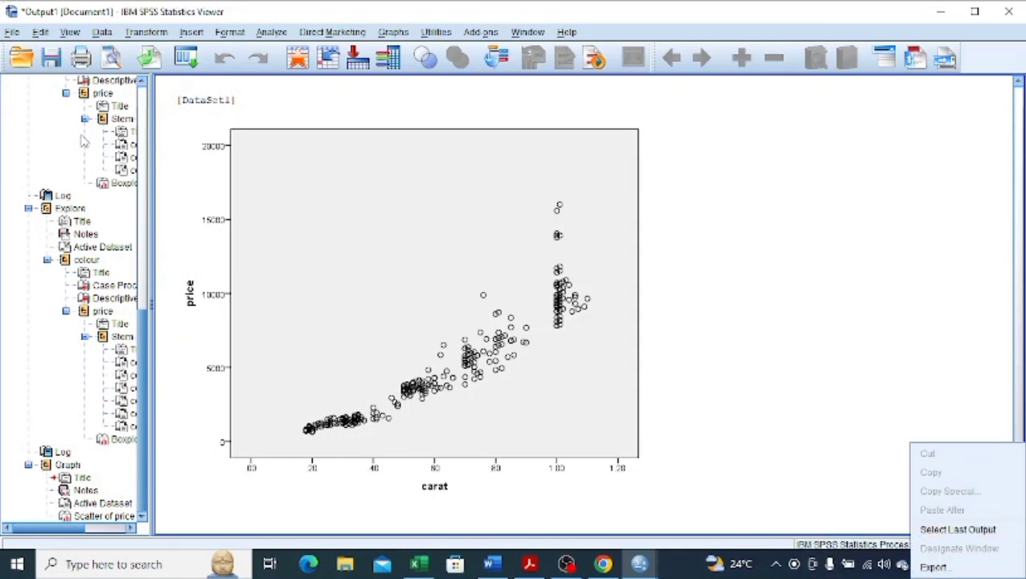
click(438, 492)
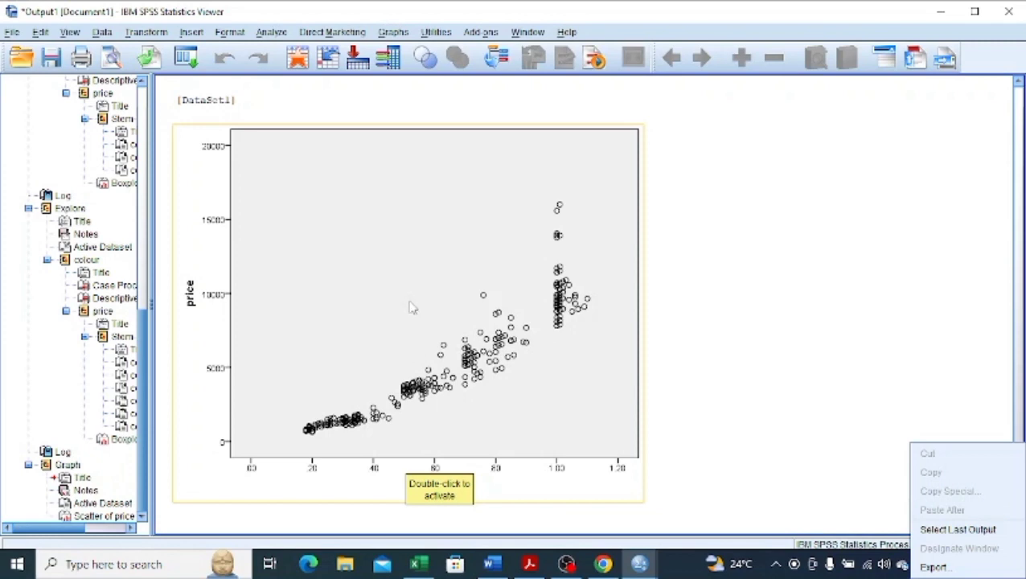
click(794, 391)
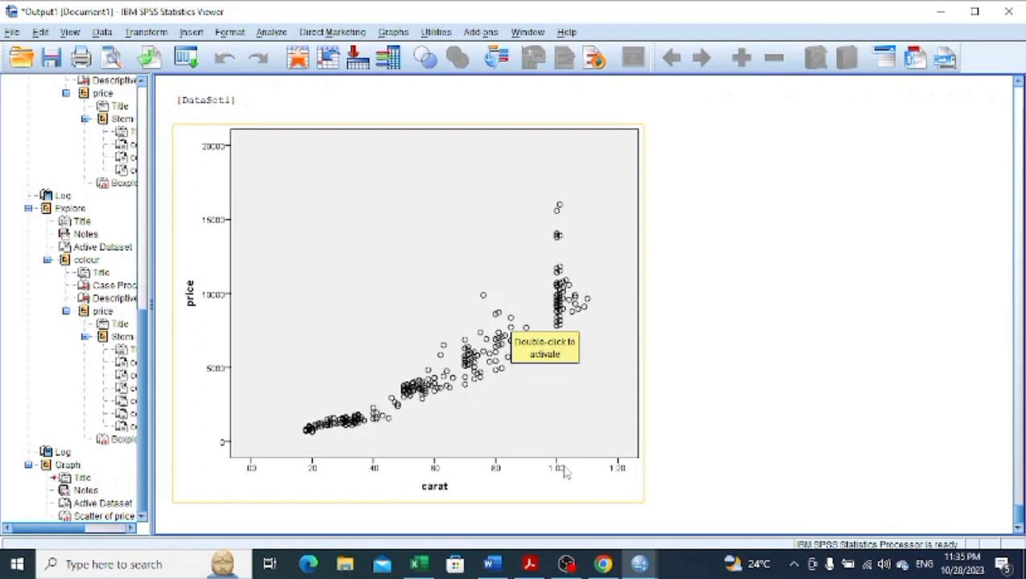
click(680, 304)
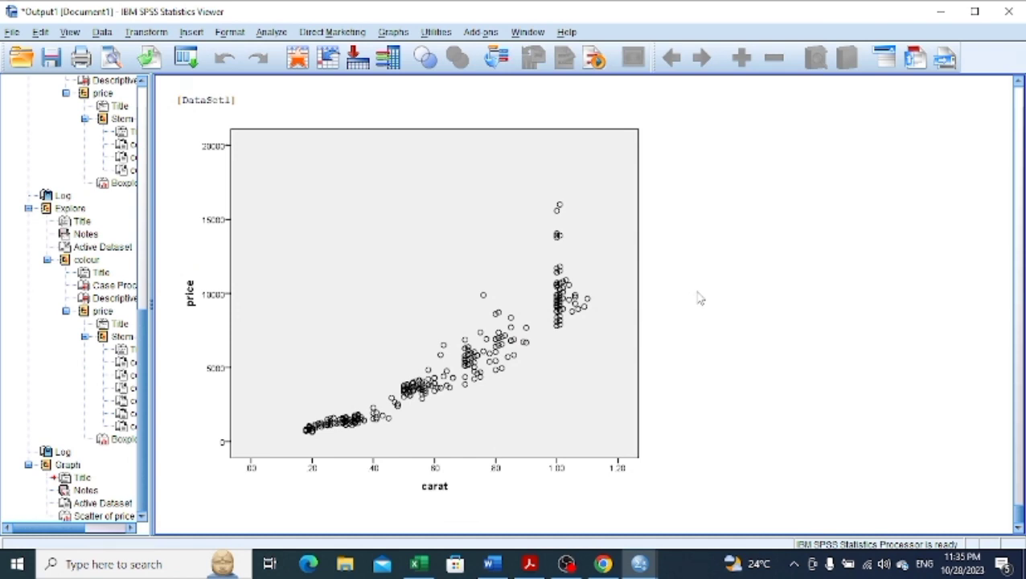
click(367, 434)
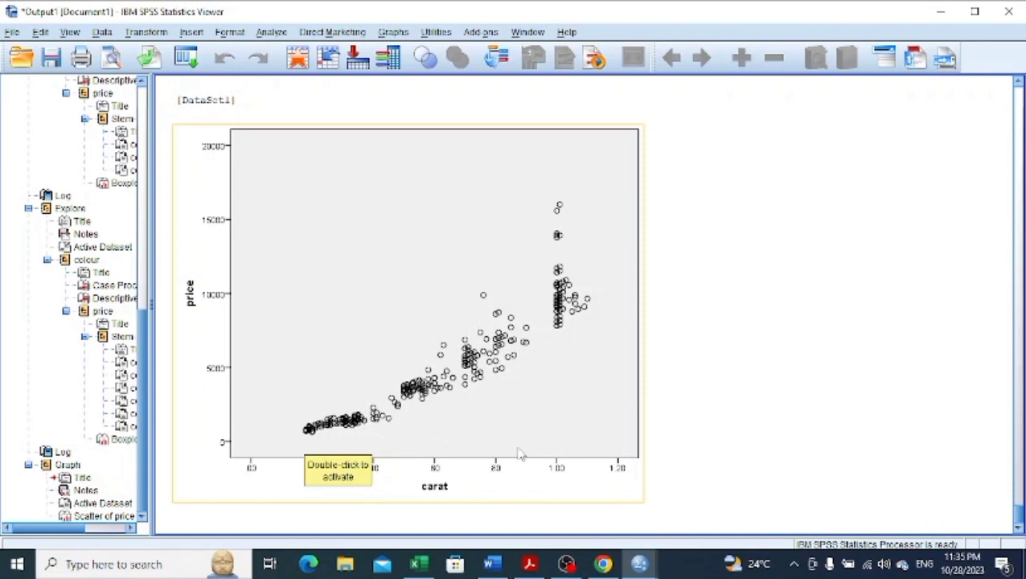
click(658, 277)
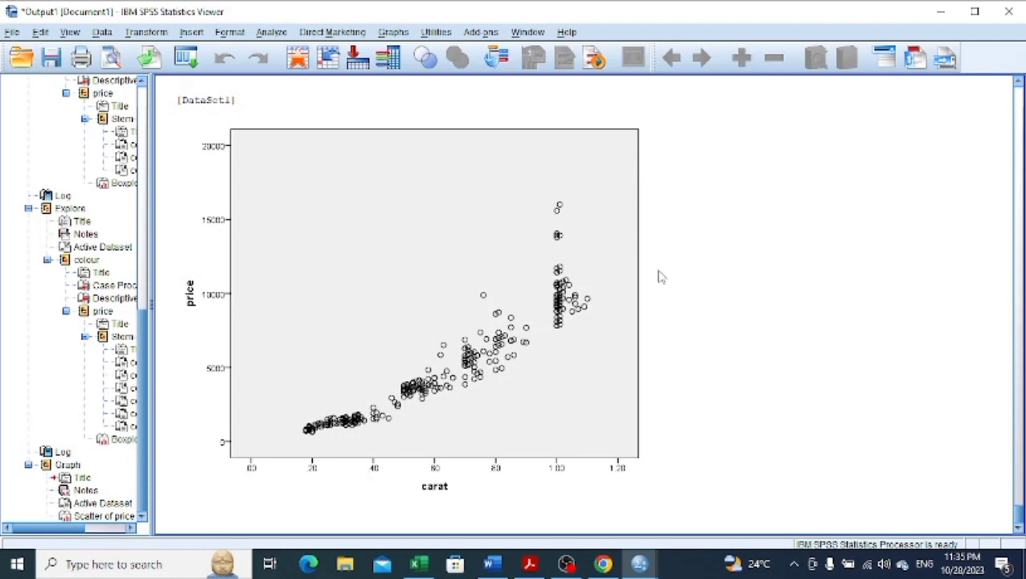
click(642, 279)
click(515, 521)
click(552, 436)
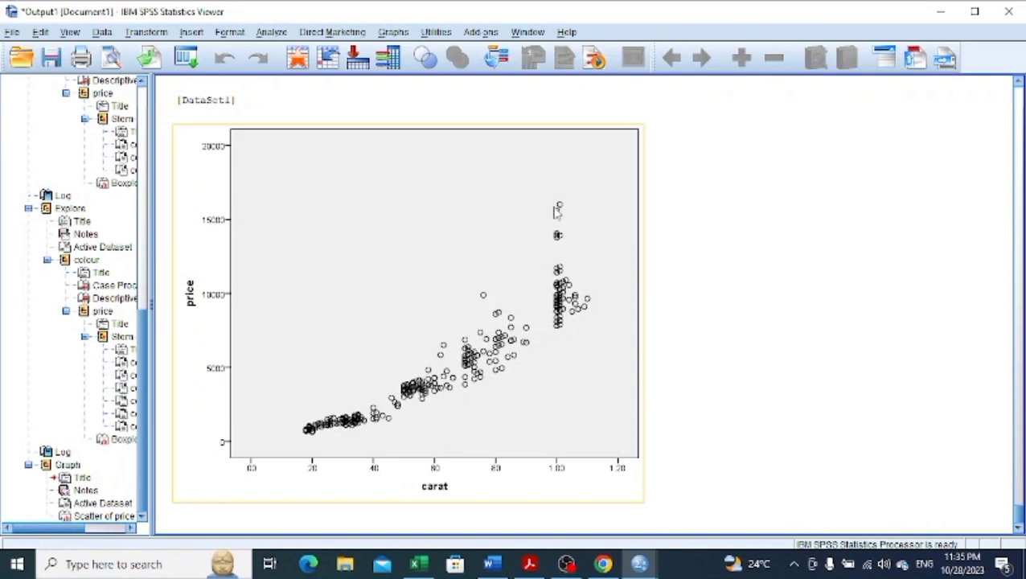
click(759, 311)
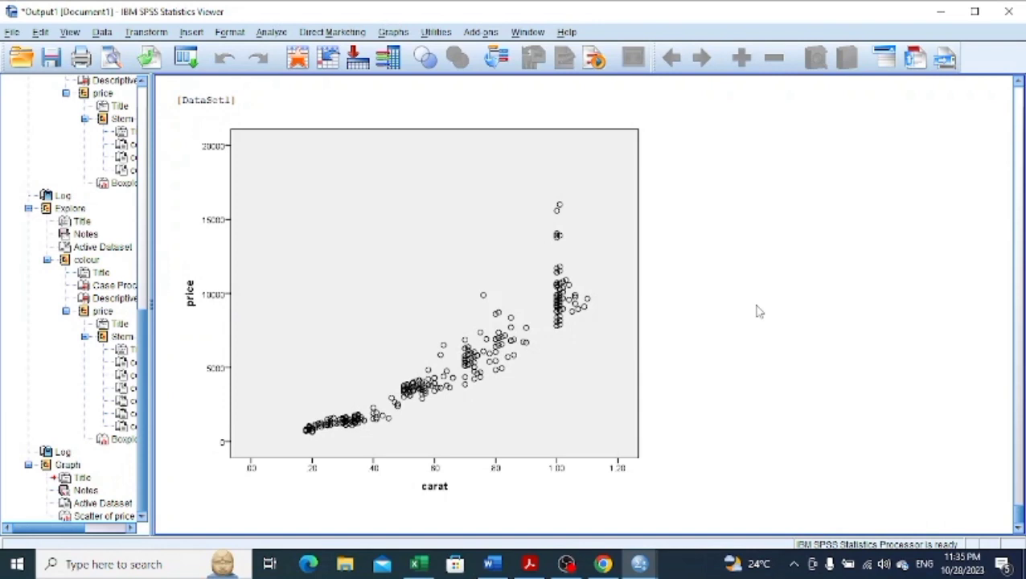
click(647, 347)
click(747, 344)
In the data set, compute a new variable named lnprice with the arithmetic expression LN(price).
mouse_move(643, 565)
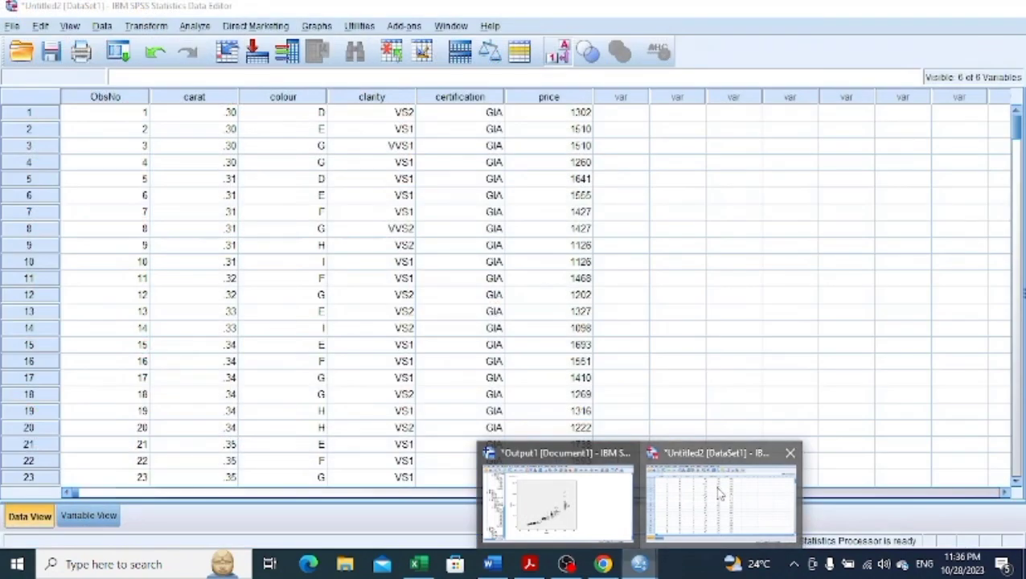
click(720, 503)
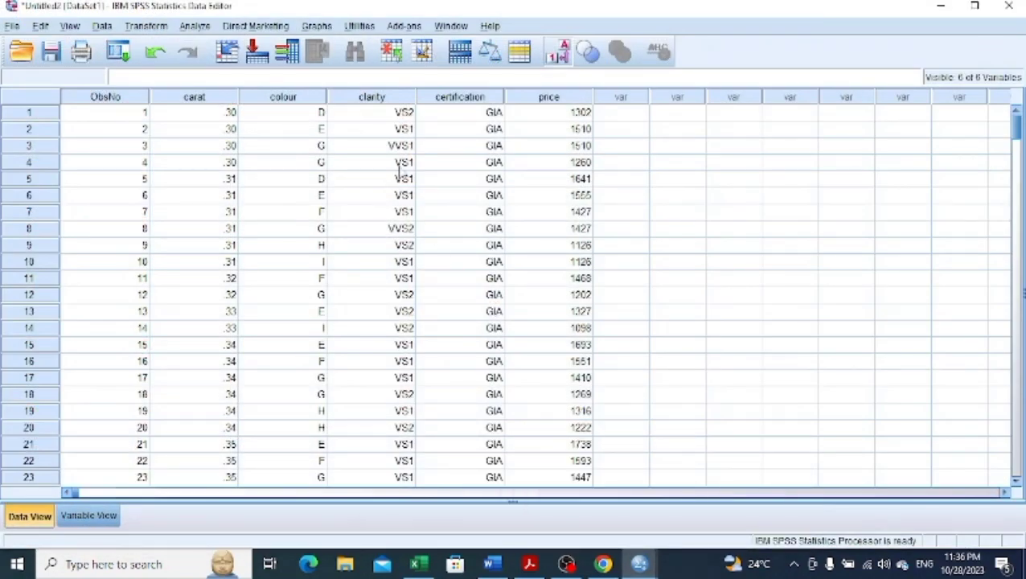
click(140, 28)
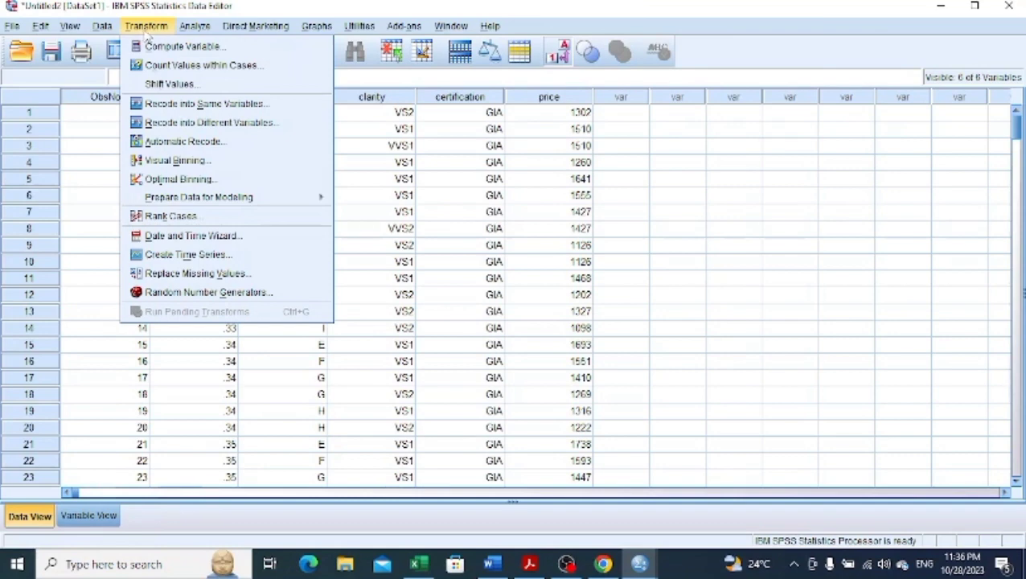
click(165, 48)
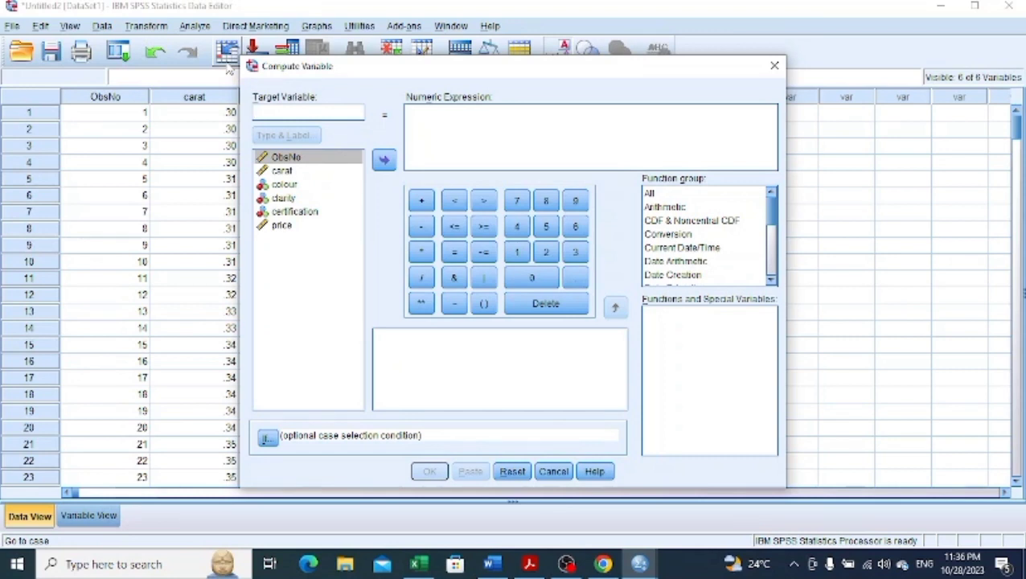
text(ln)
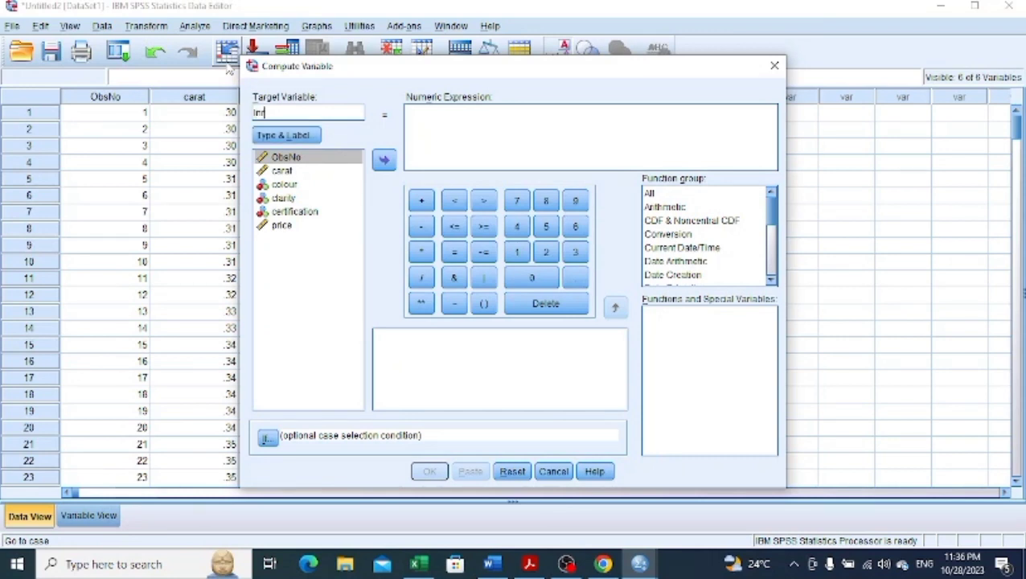
text(price)
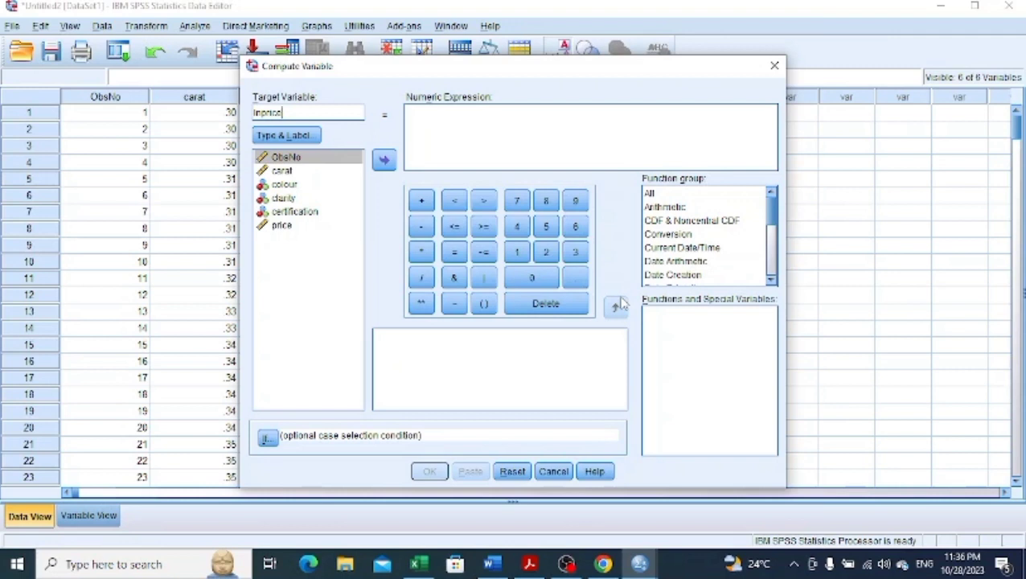
click(660, 207)
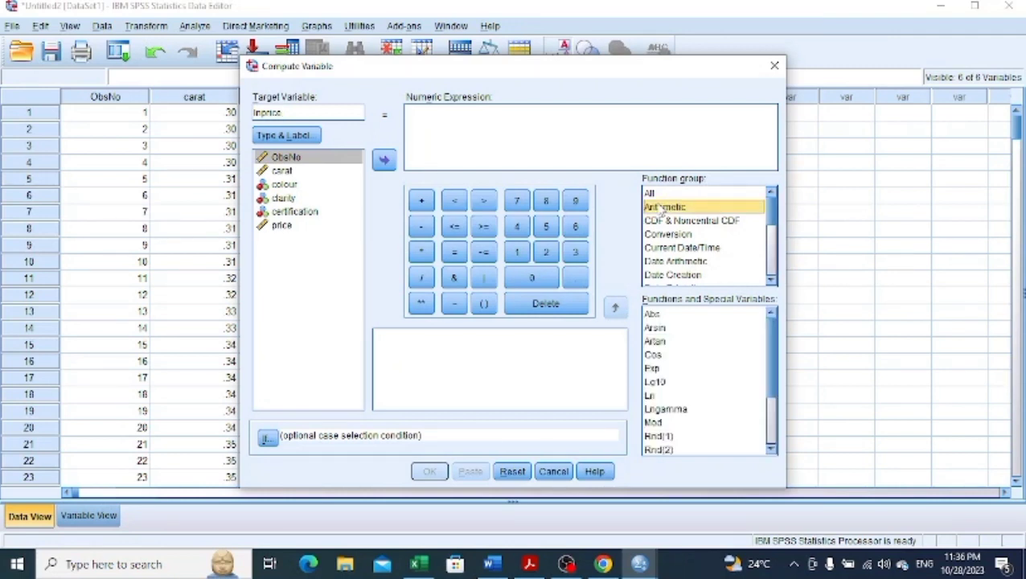
click(650, 396)
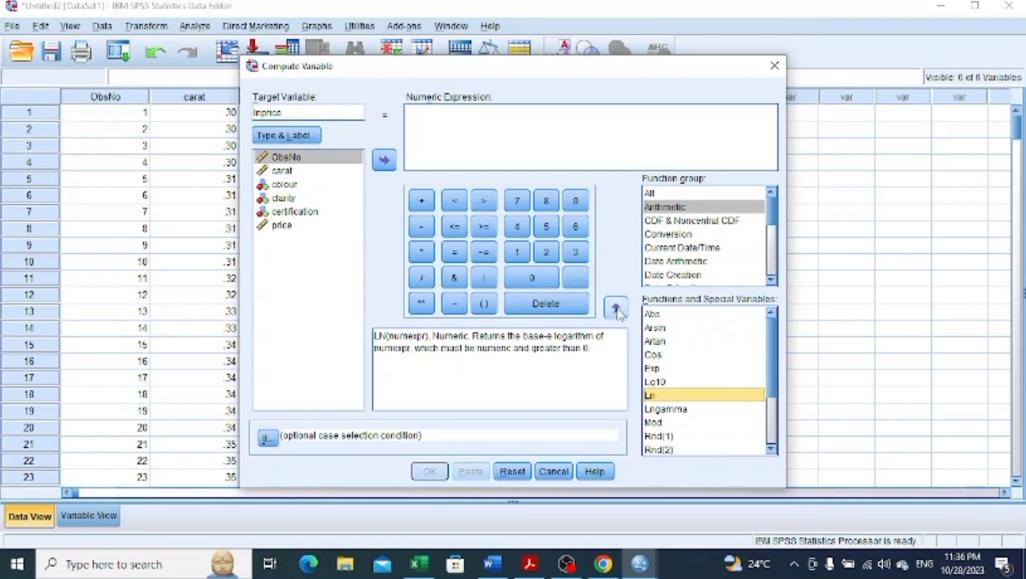
click(616, 310)
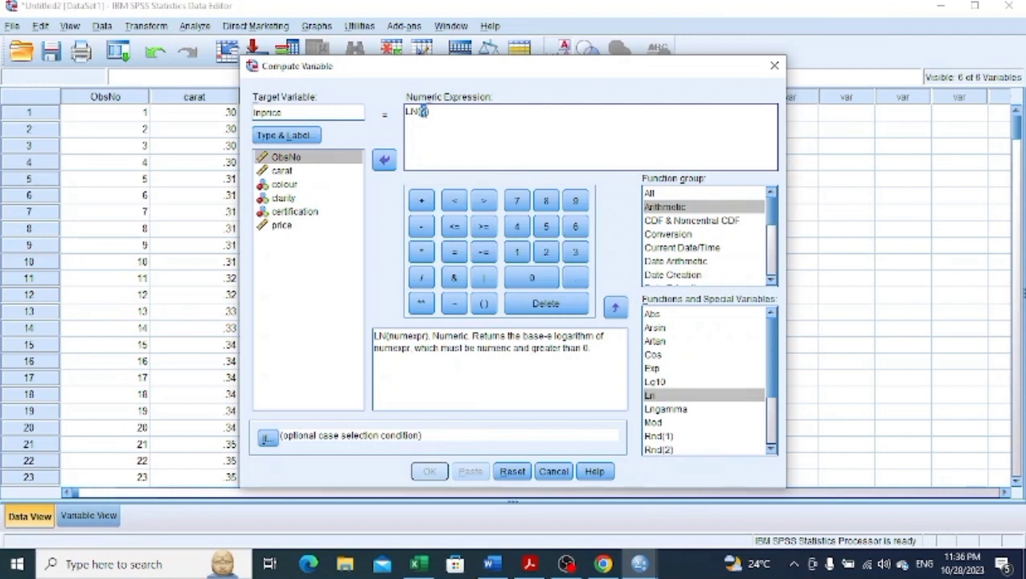
click(282, 227)
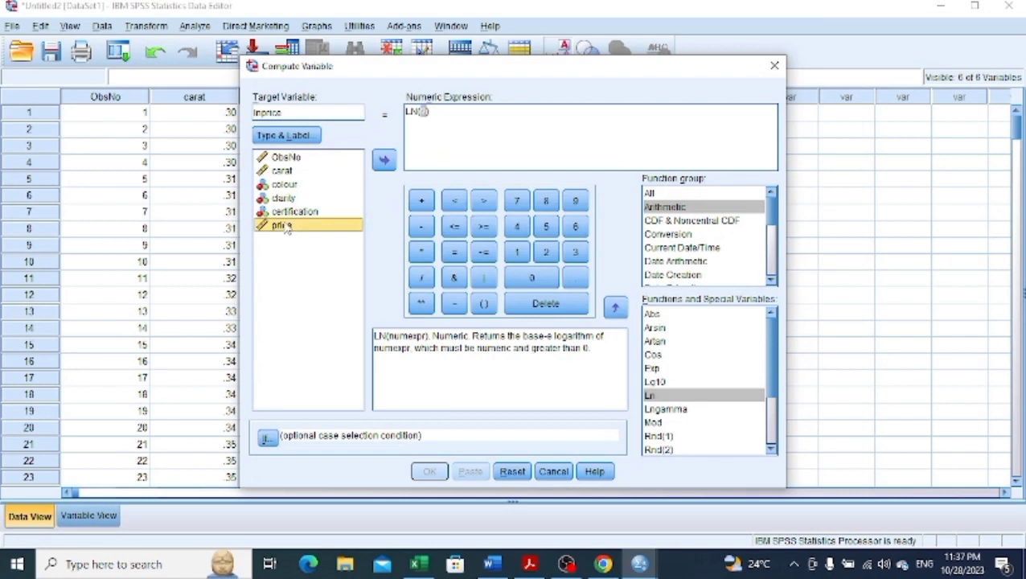
click(385, 161)
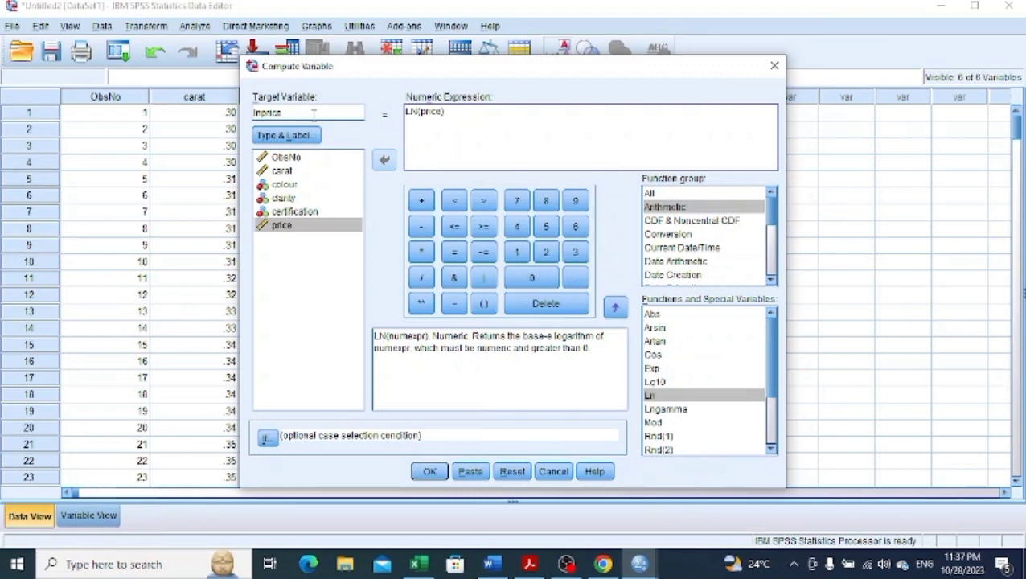
click(429, 471)
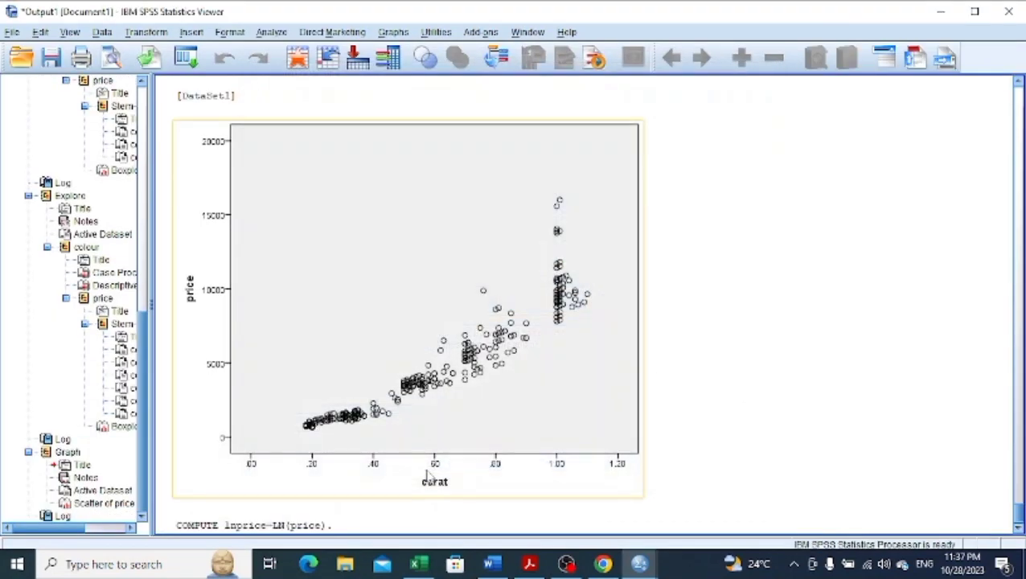
Switch to the SPSS data set and open the definition of a new simple scatter plot.
click(640, 563)
click(685, 513)
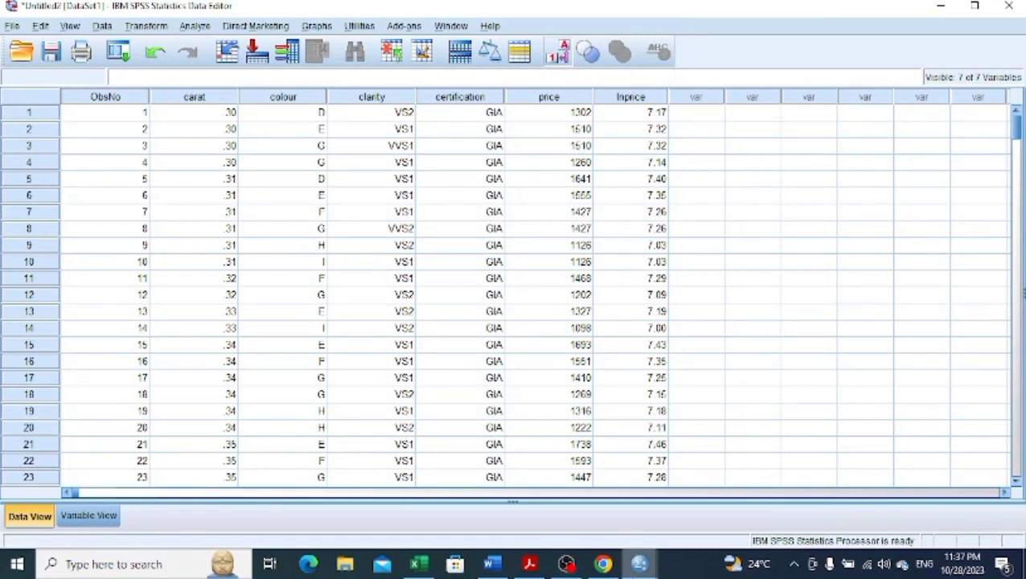
mouse_move(639, 567)
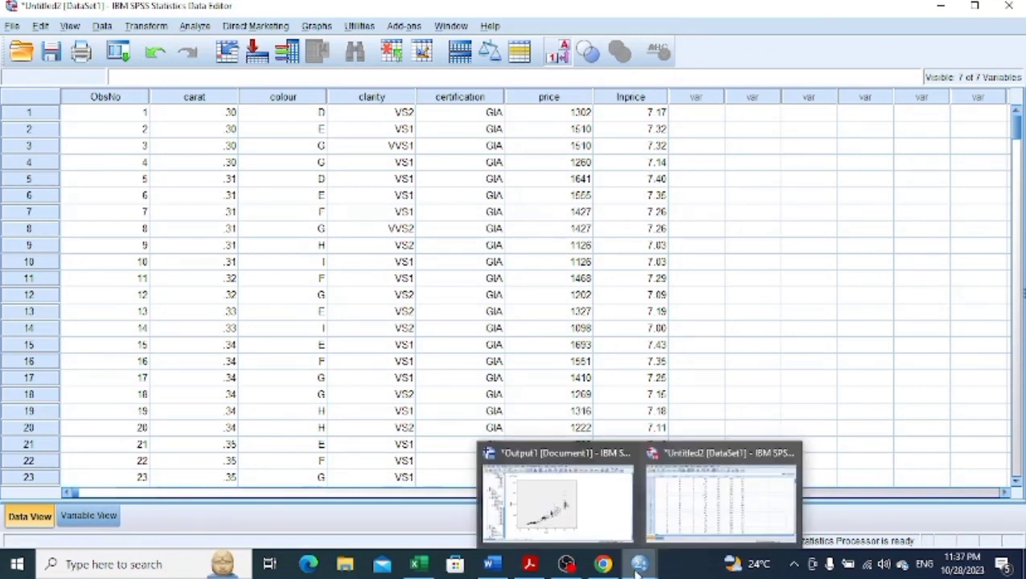
click(673, 522)
click(193, 27)
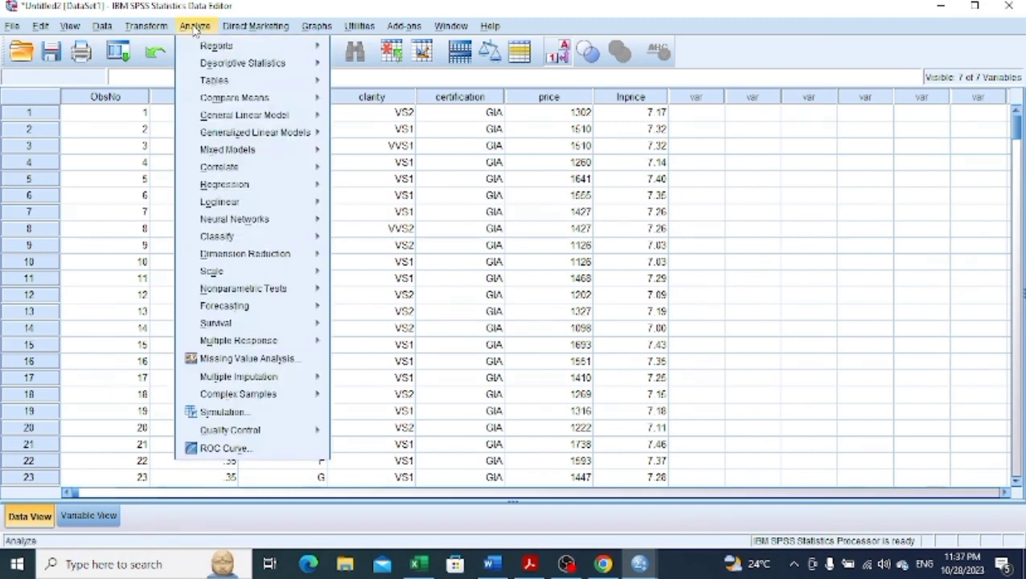
mouse_move(211, 63)
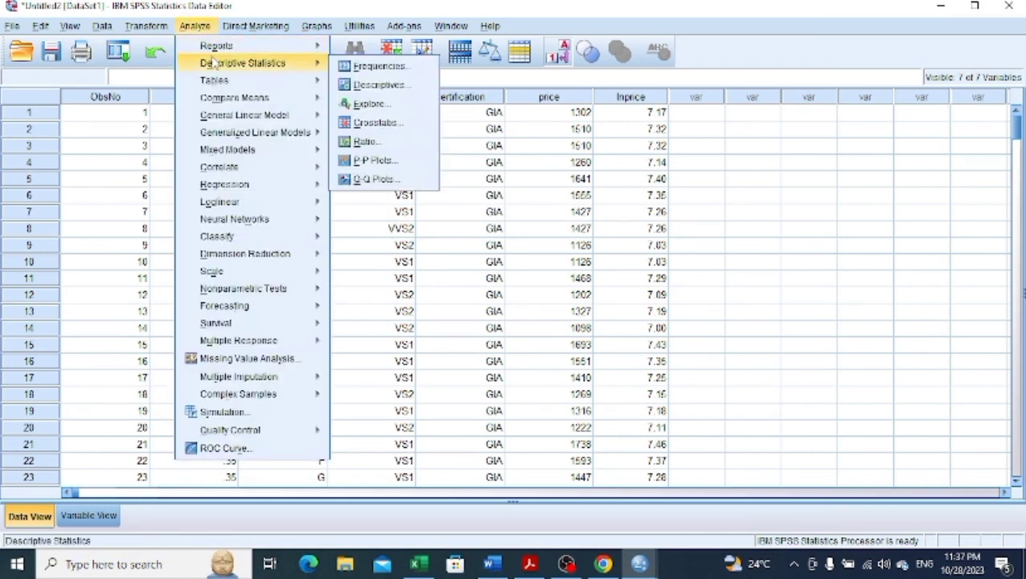
mouse_move(260, 185)
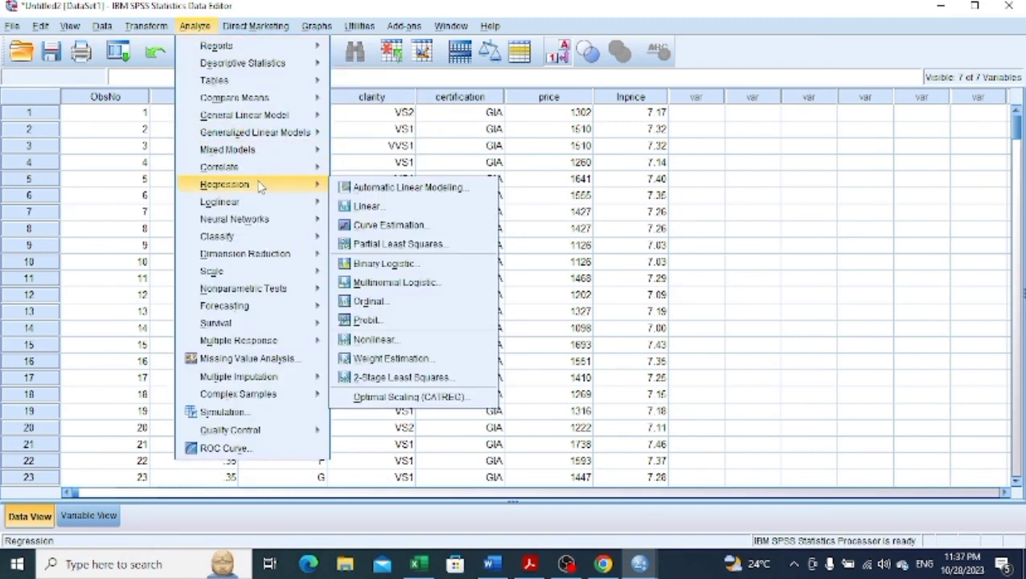
mouse_move(265, 62)
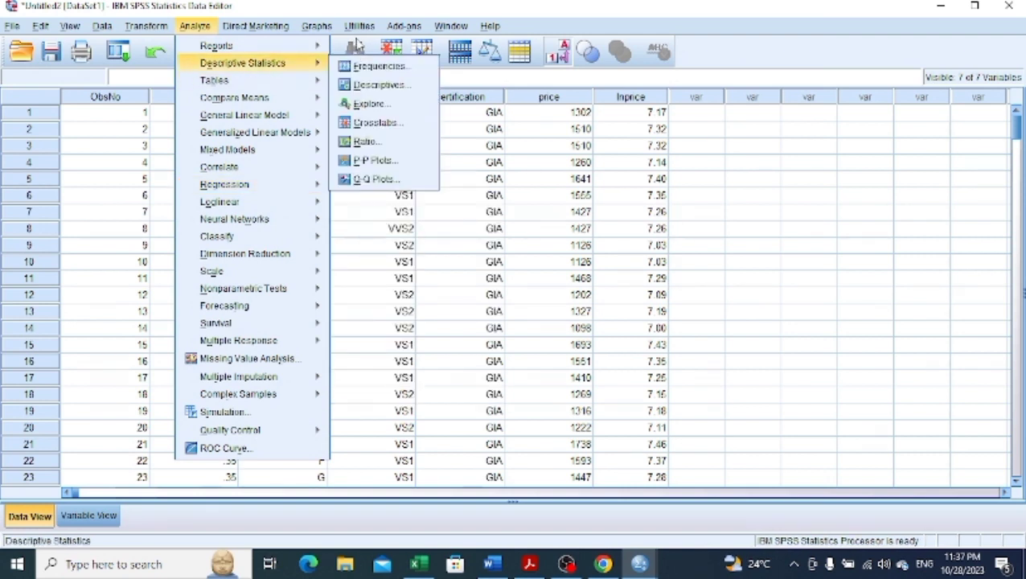
mouse_move(316, 26)
mouse_move(479, 84)
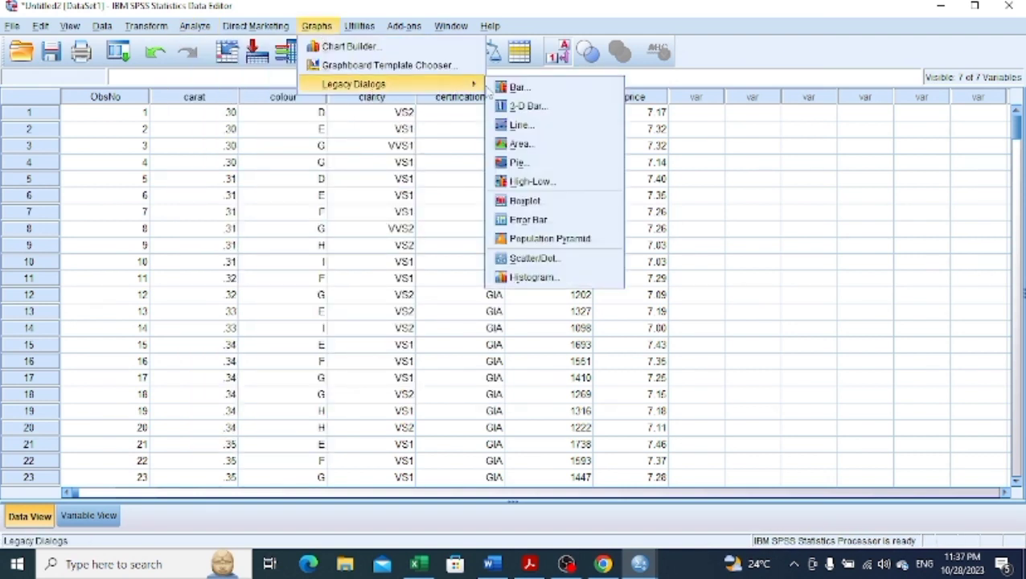
click(504, 260)
click(418, 249)
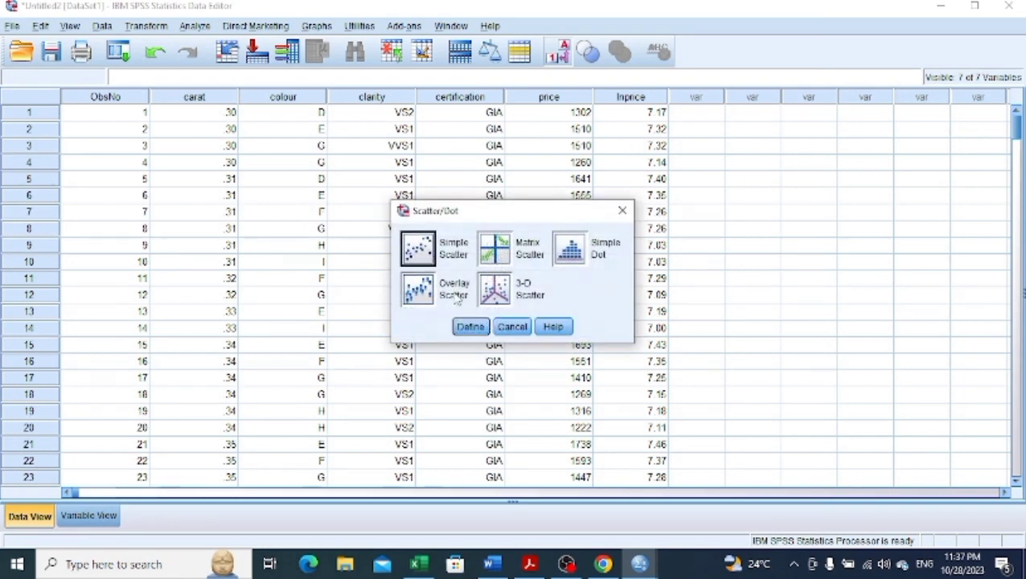
click(470, 327)
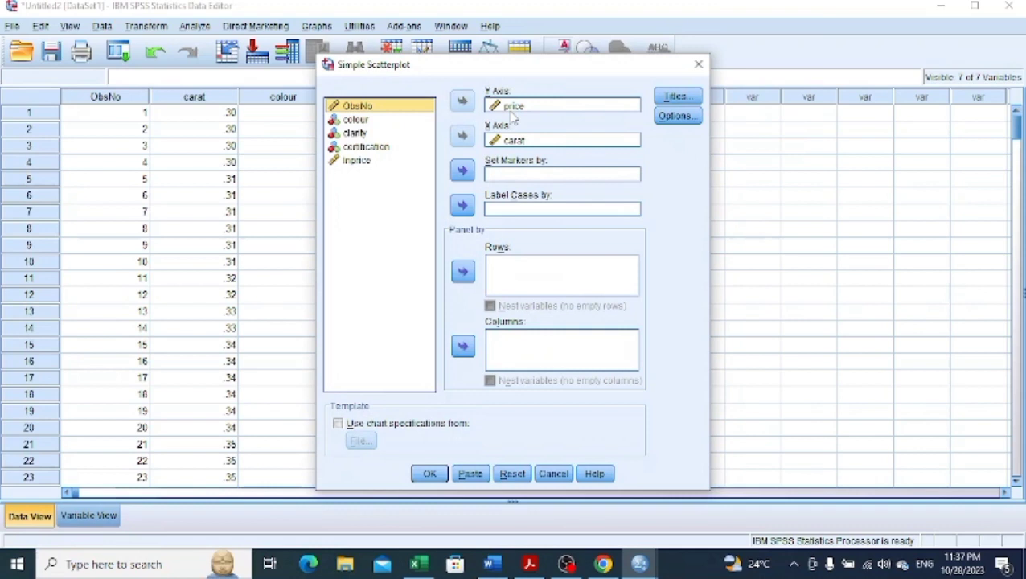
Replace price with lnprice on the Y axis and create the scatter plot against carat.
click(506, 107)
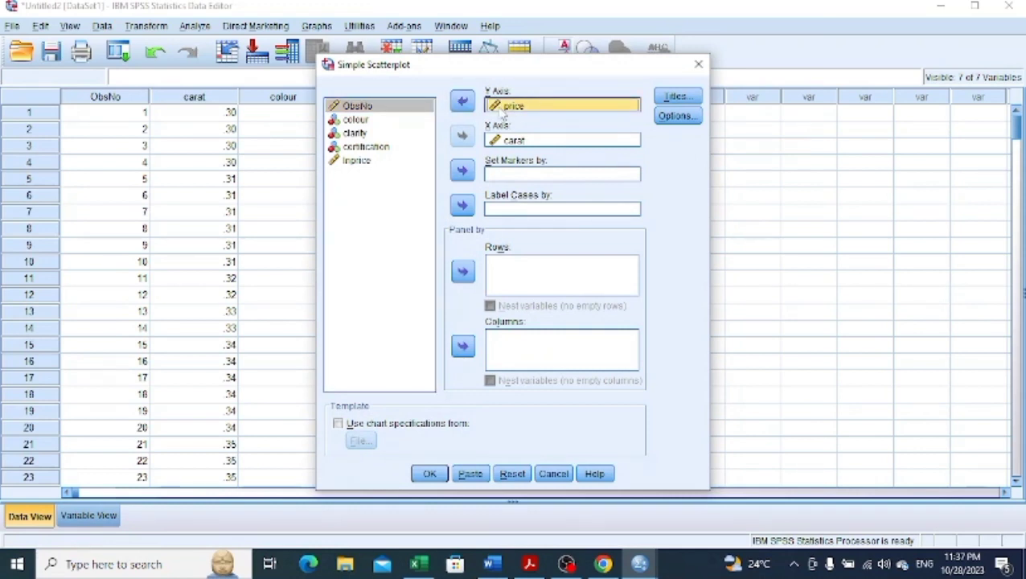
click(465, 102)
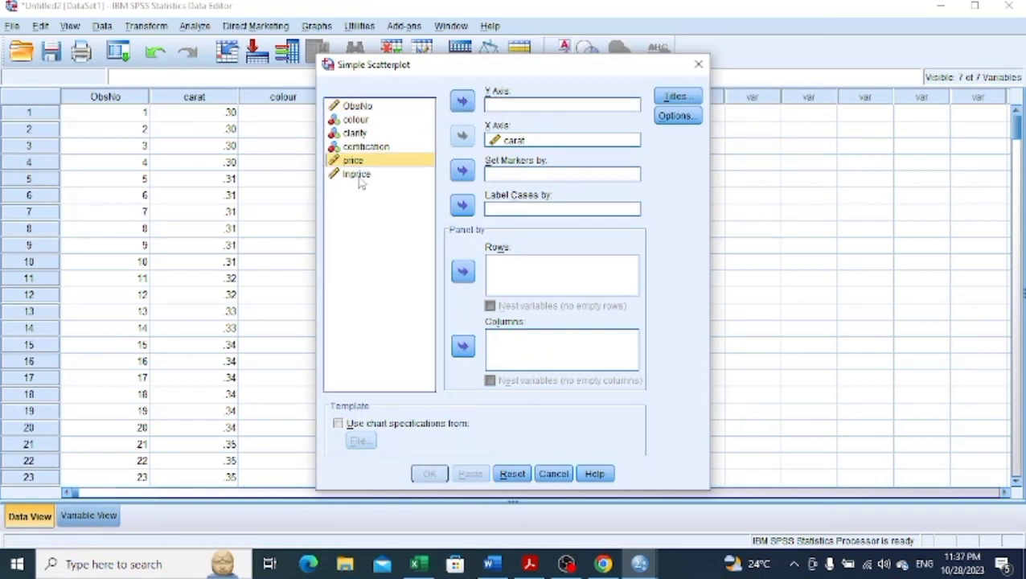
click(359, 175)
click(462, 101)
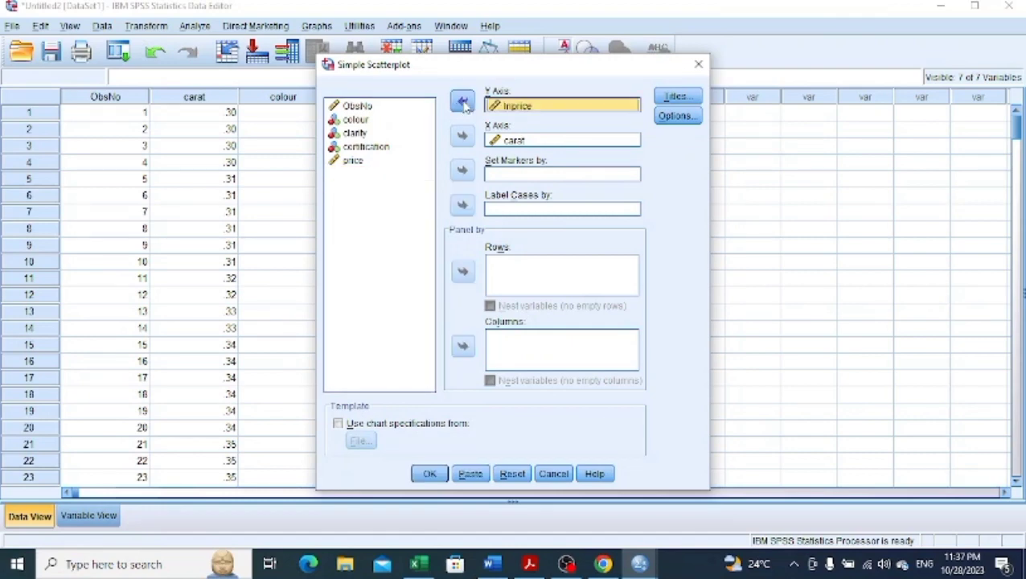
click(430, 475)
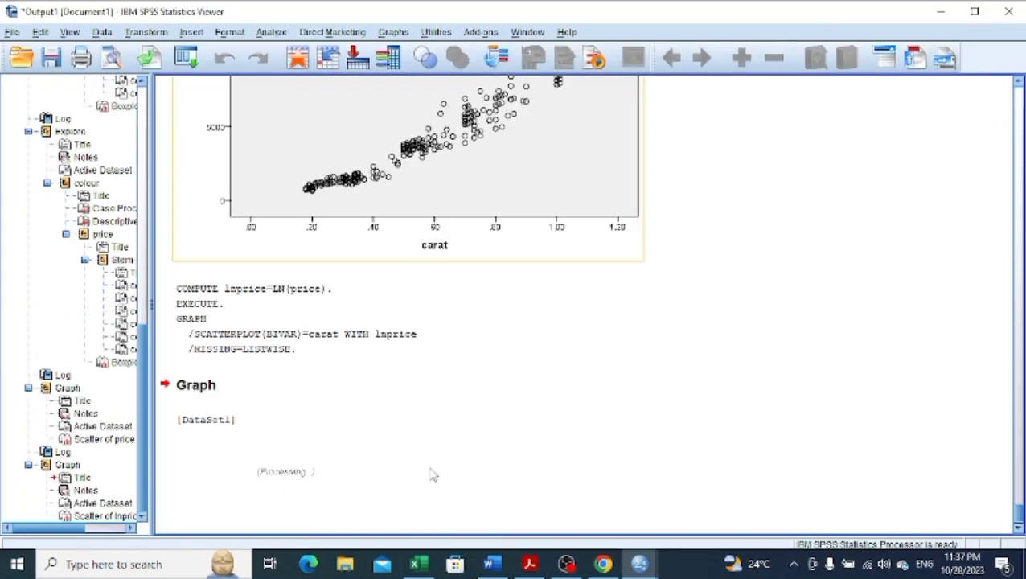
Compare the scatter plot of lnprice against carat with the earlier price plot, checking the linearity and spread of the points.
click(1018, 532)
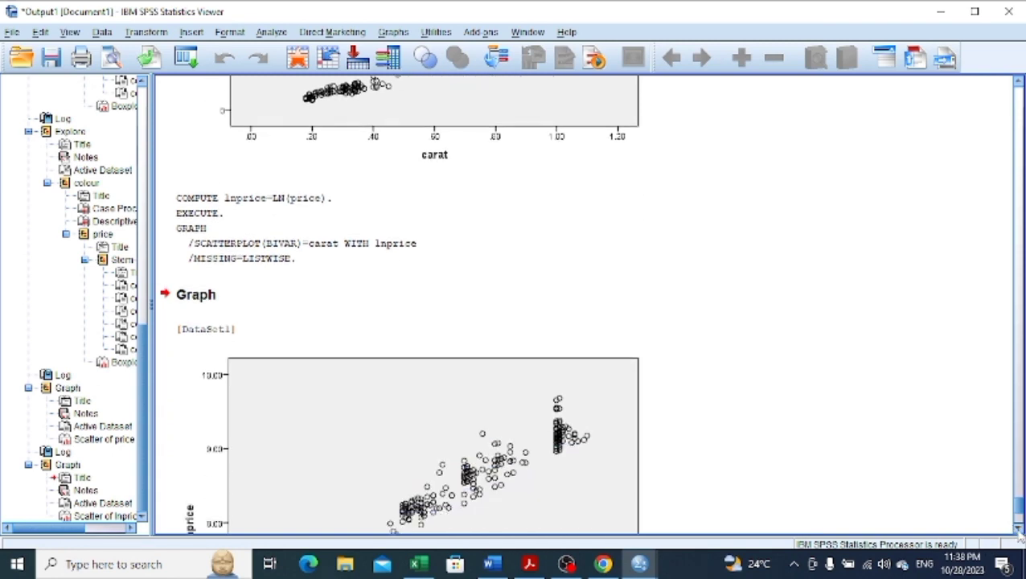
click(1018, 532)
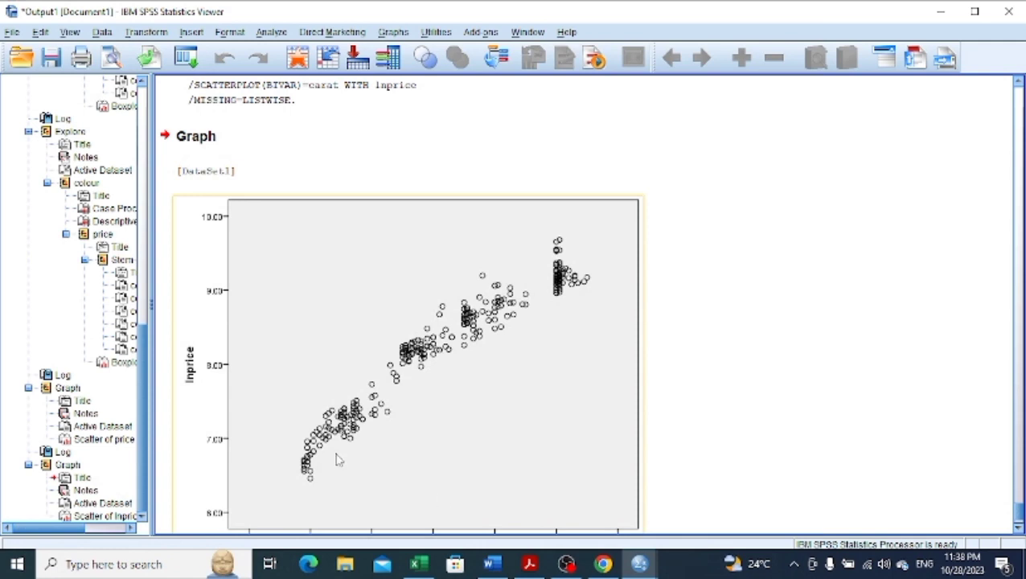
click(1018, 532)
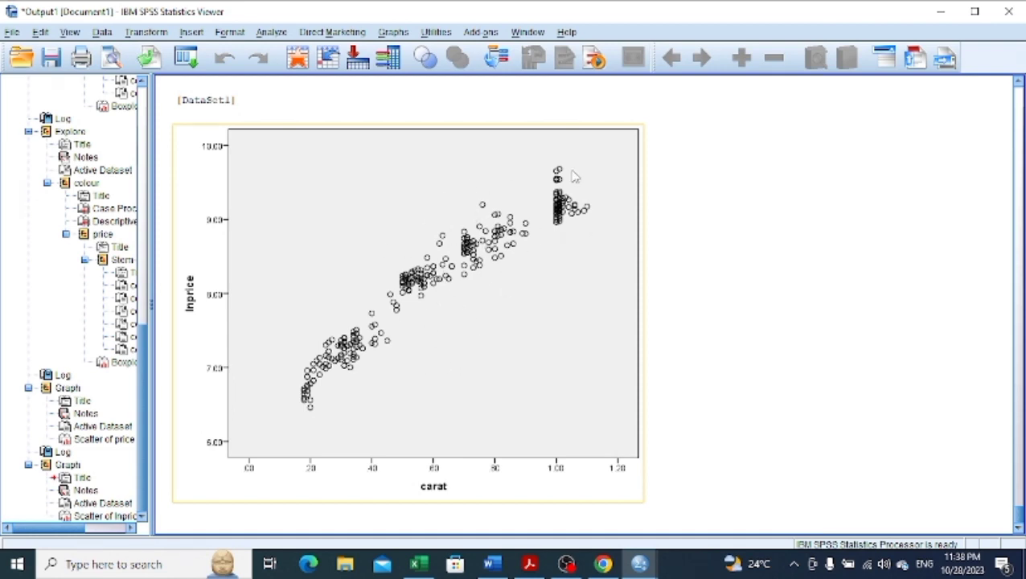
click(1019, 81)
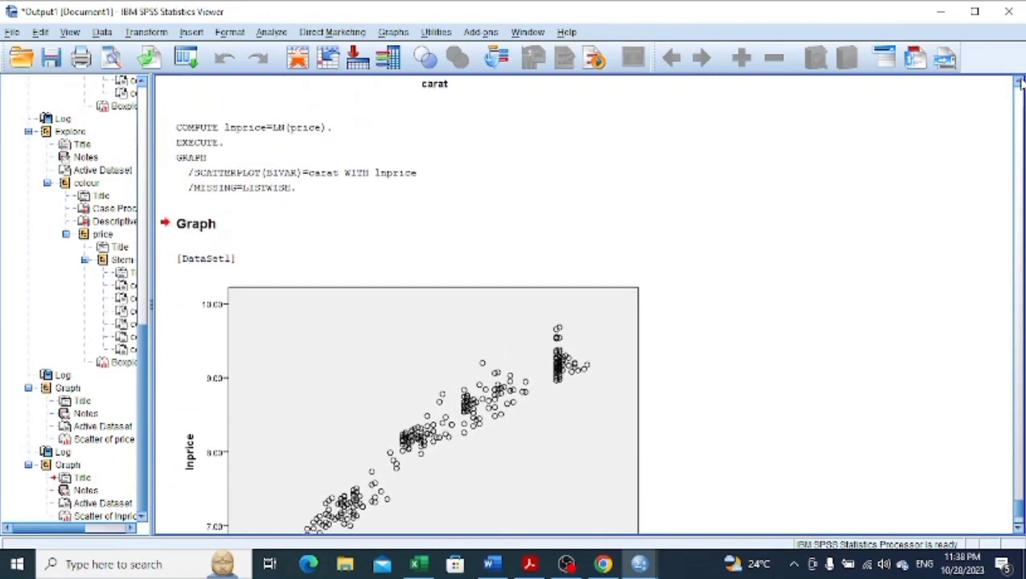
drag(1020, 81, 1019, 81)
click(587, 246)
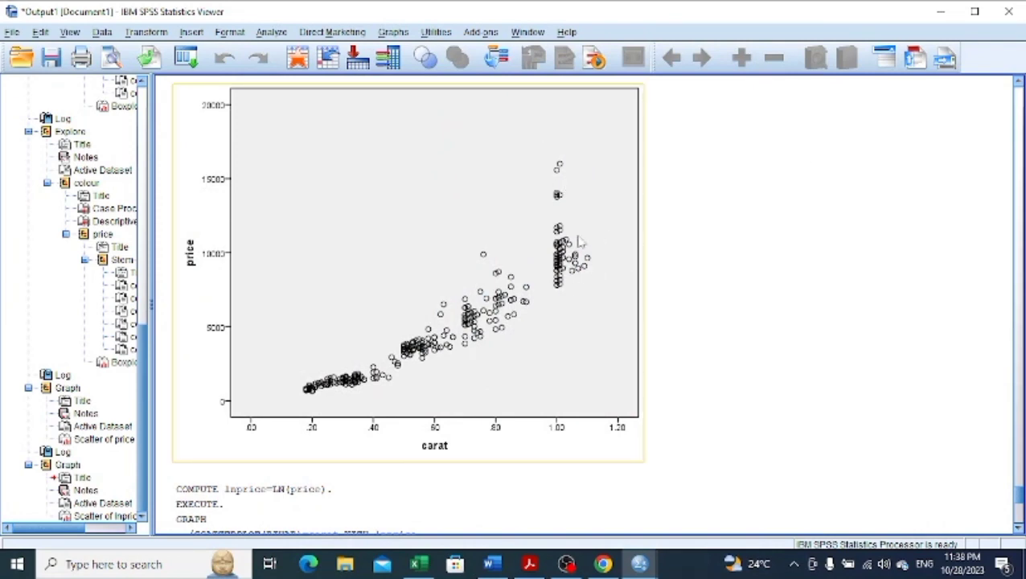
click(814, 374)
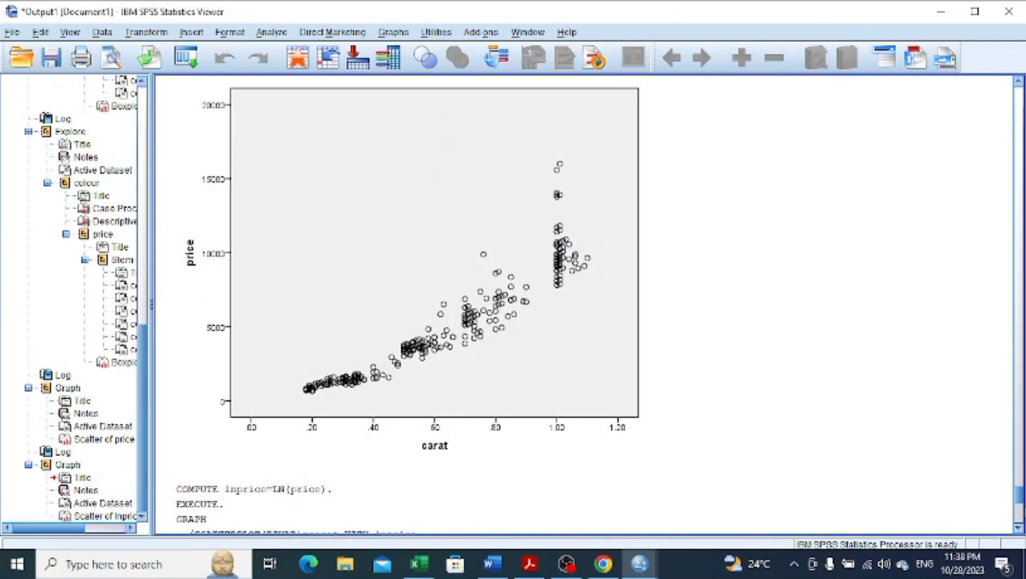
click(1018, 521)
click(635, 342)
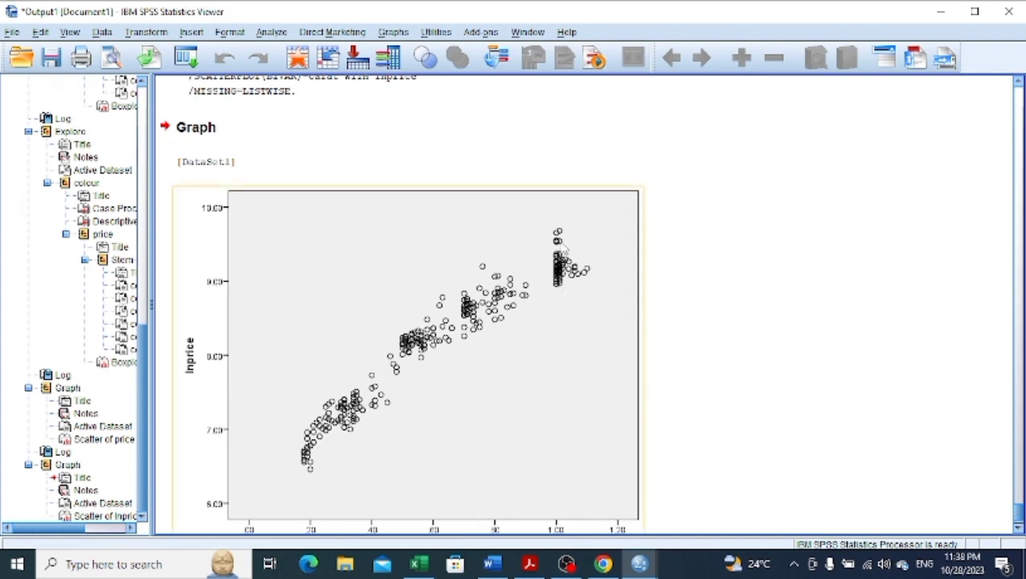
click(815, 296)
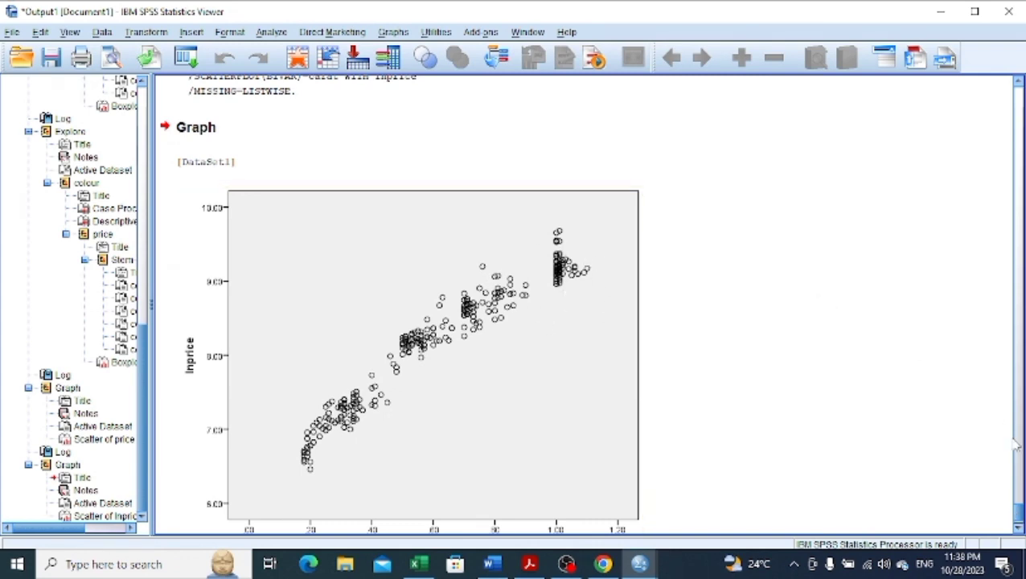
scroll(1018, 528, down, 3)
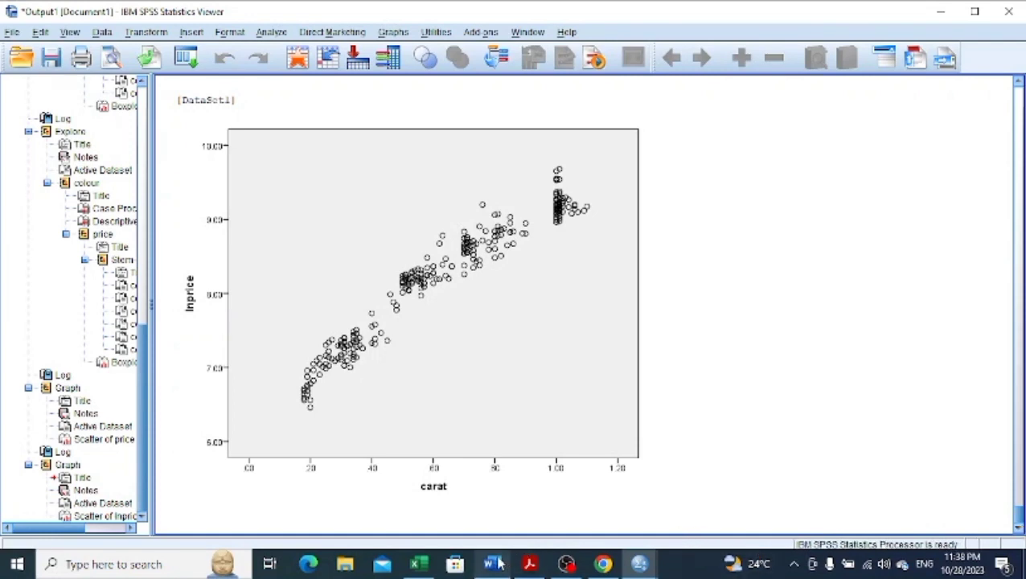
Switch to the Word lab document and review the remaining questions on WhtGrp, PrcGrp and their cross tabulation.
mouse_move(498, 560)
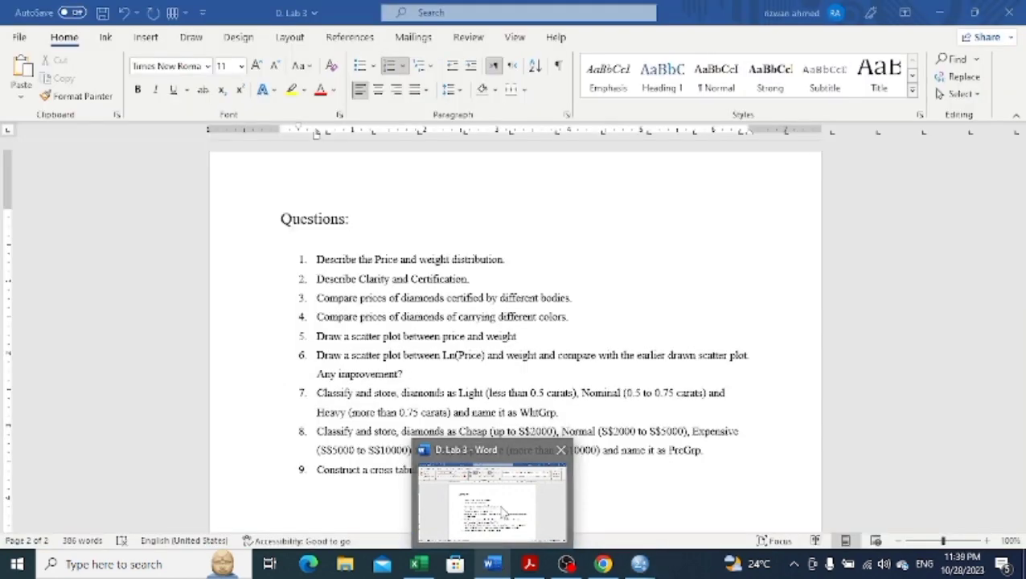
click(501, 508)
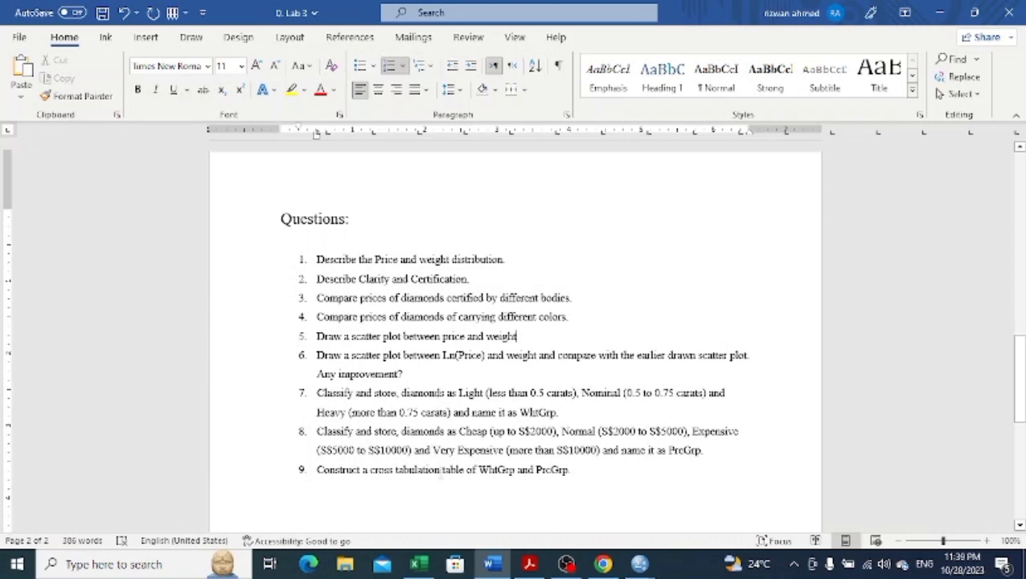
click(442, 470)
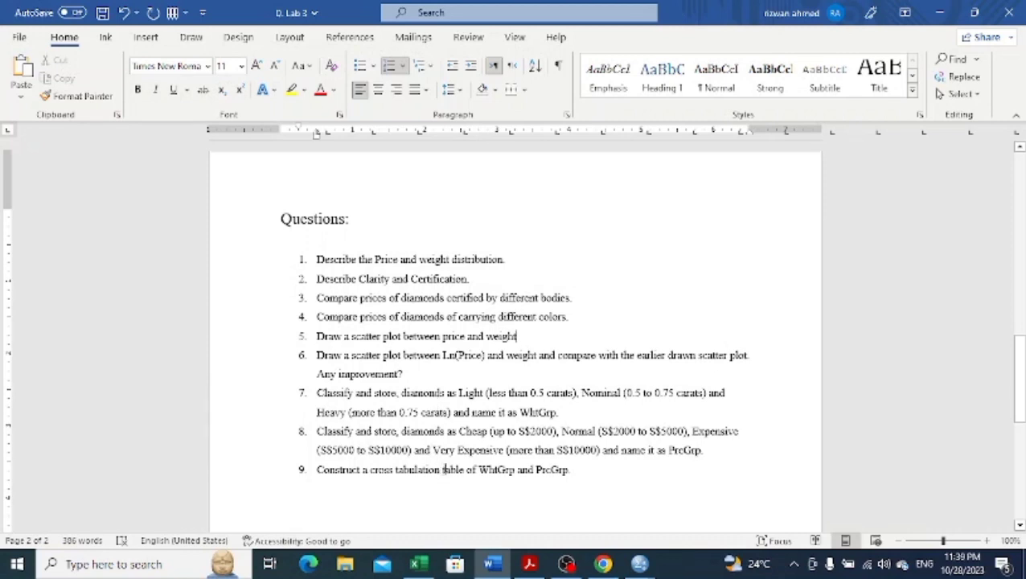